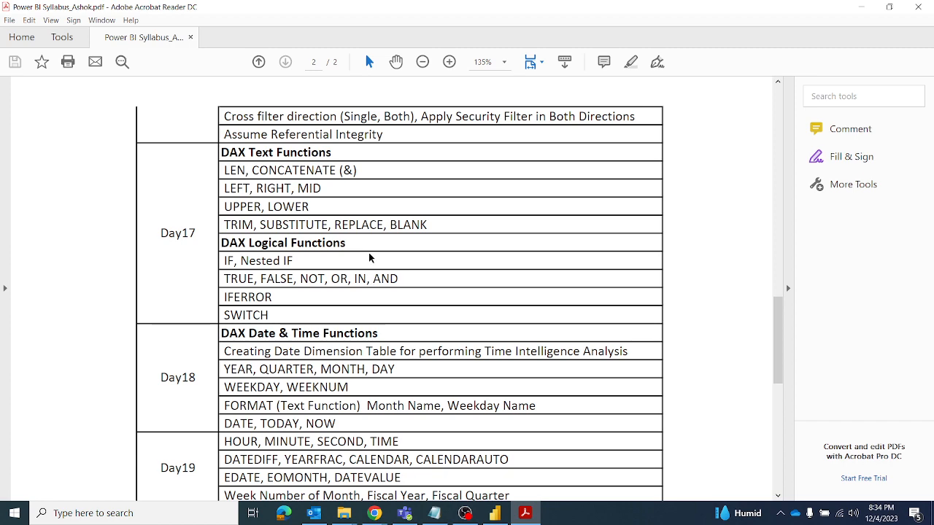
Step: Review the DAX function topics listed for Day17 through Day22 in the Power BI syllabus
scroll(348, 224, "down", 4)
scroll(346, 224, "down", 3)
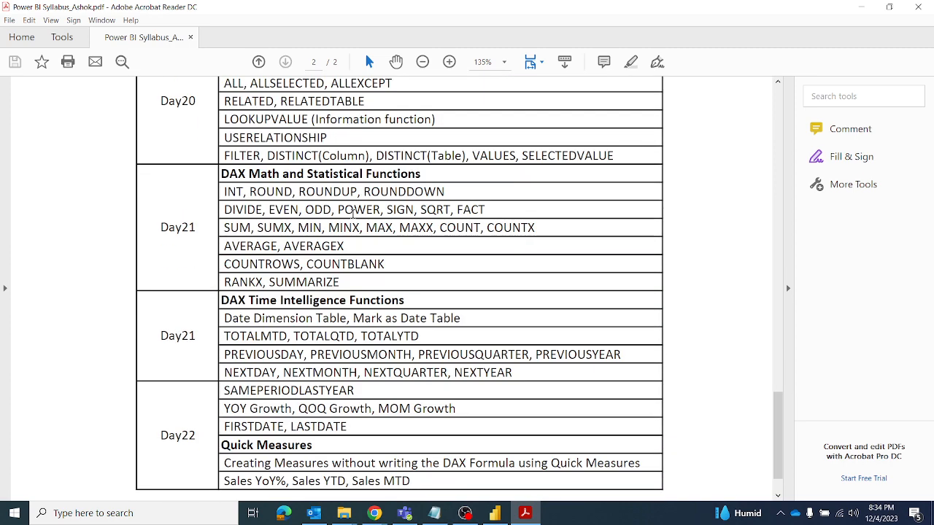
scroll(360, 204, "up", 2)
scroll(360, 203, "up", 5)
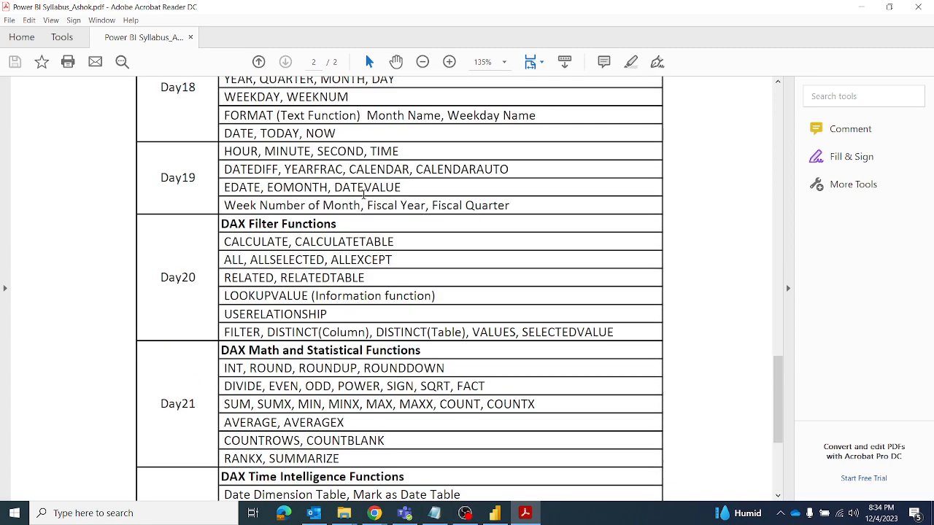
scroll(363, 192, "up", 1)
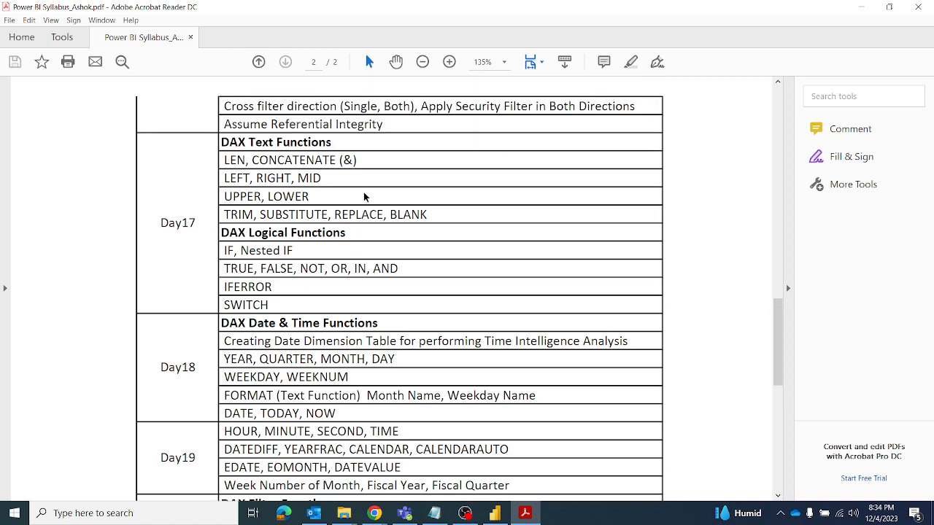
scroll(363, 192, "up", 2)
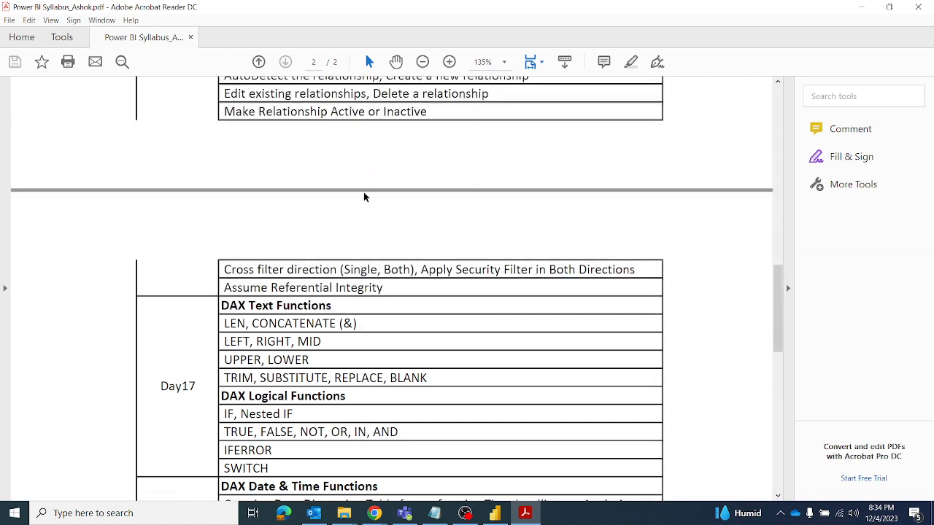
scroll(365, 196, "down", 1)
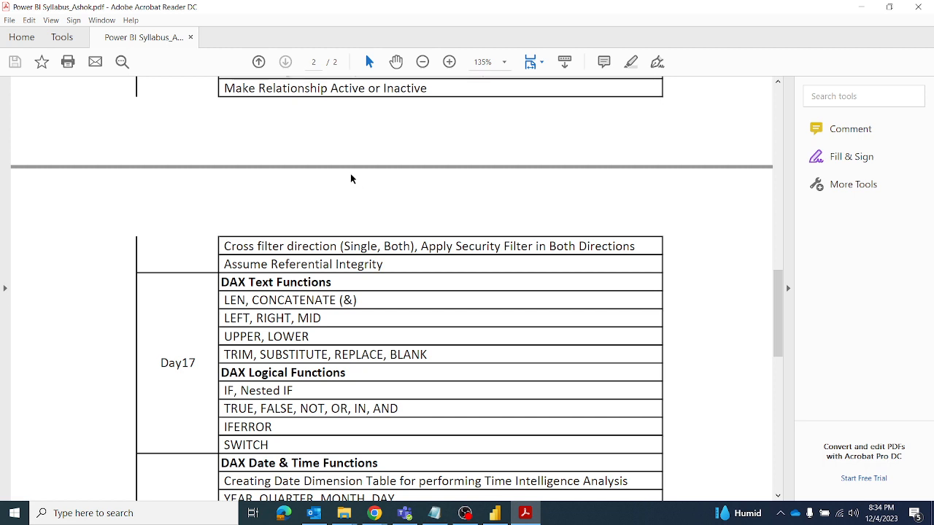
scroll(216, 203, "down", 1)
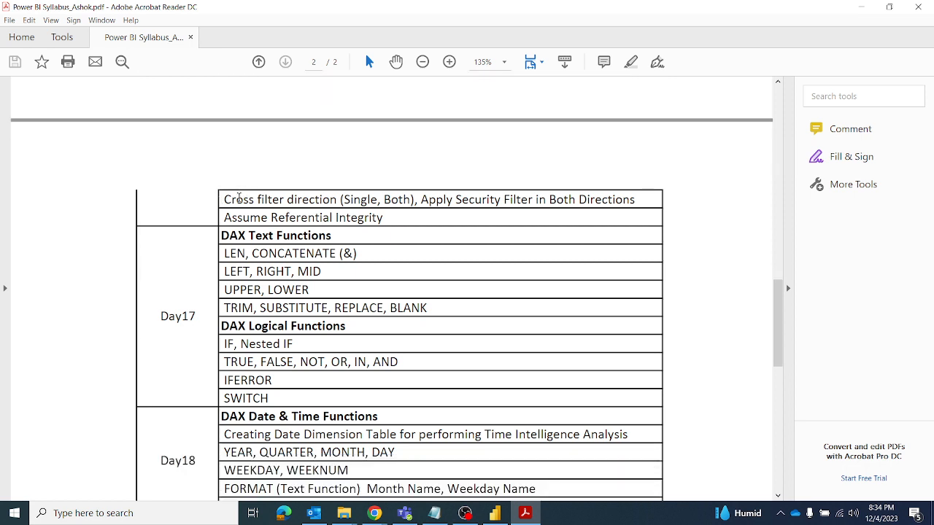
scroll(239, 198, "down", 1)
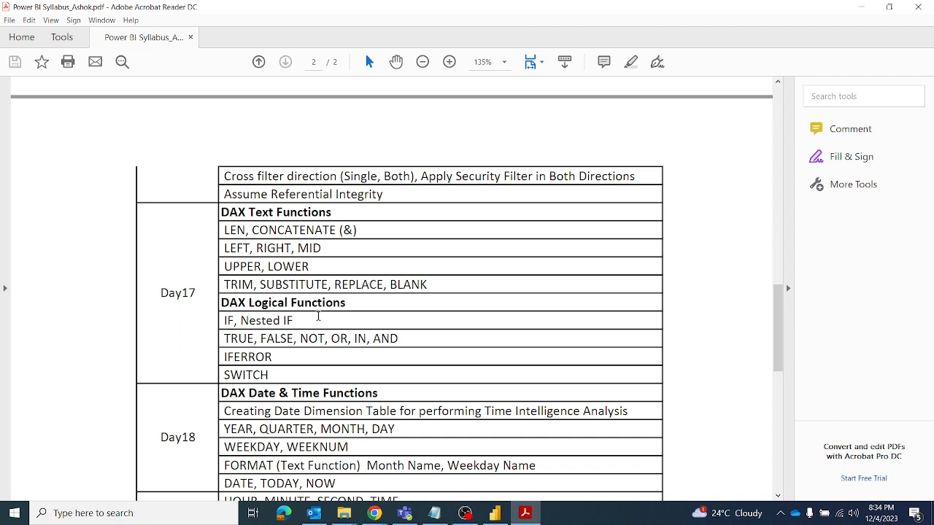
scroll(318, 317, "down", 5)
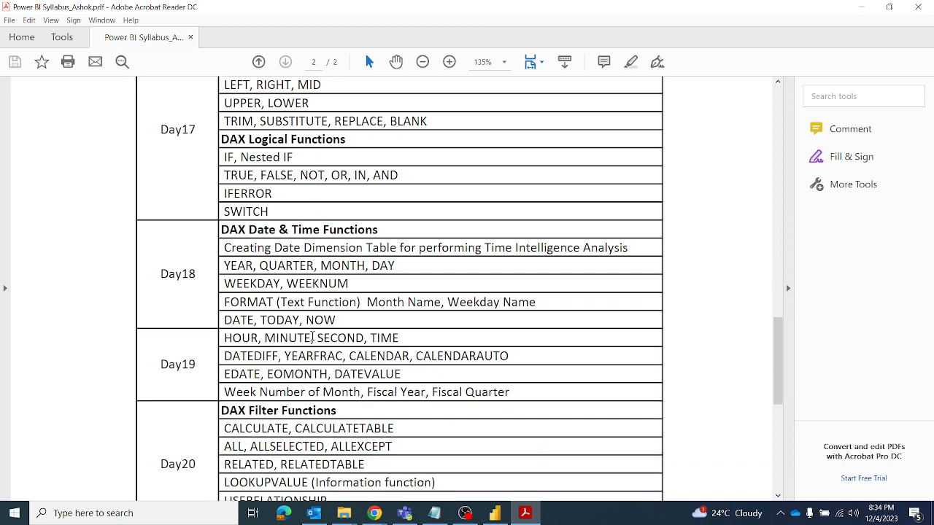
scroll(312, 338, "down", 1)
scroll(303, 342, "down", 1)
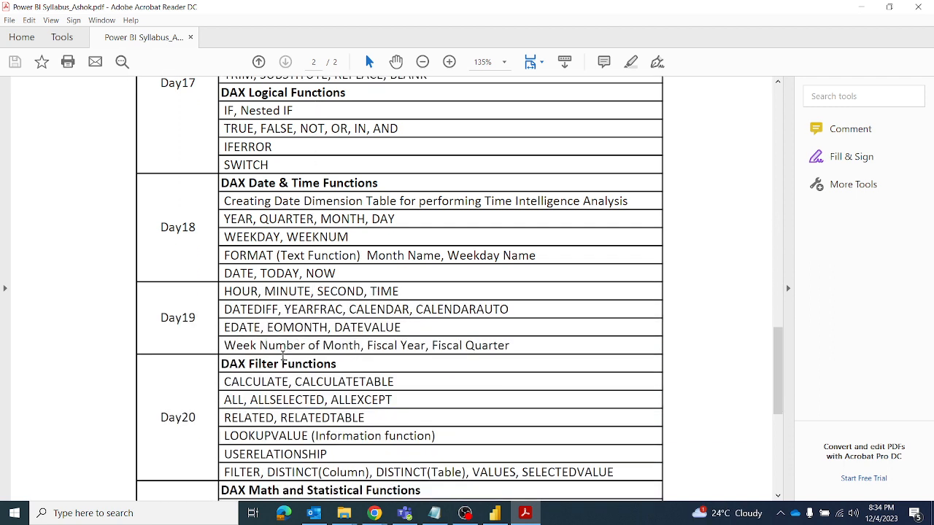
scroll(314, 356, "down", 1)
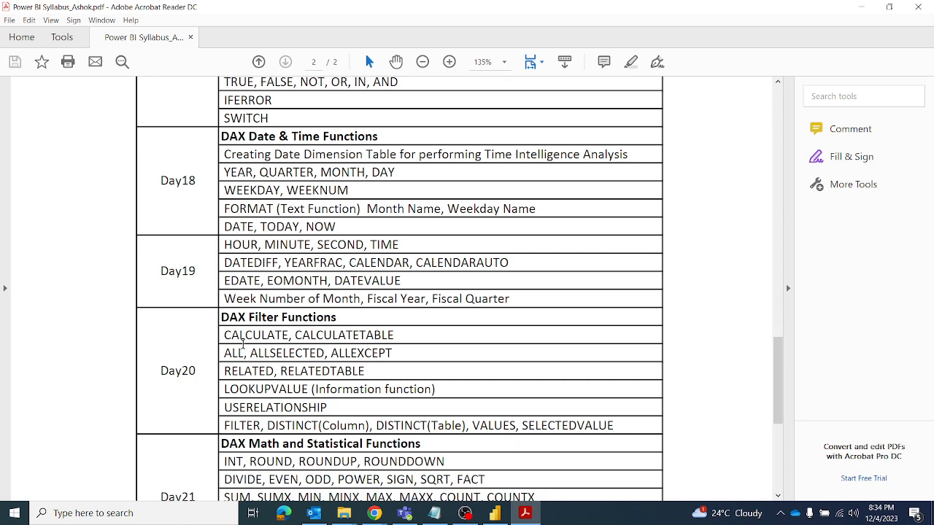
Step: Highlight the Day20 DAX Filter Functions topics, clear the selection, and review the remaining Day21 and Day22 topics
mouse_move(219, 318)
left_mouse_down()
mouse_move(410, 389)
mouse_move(585, 425)
left_mouse_up()
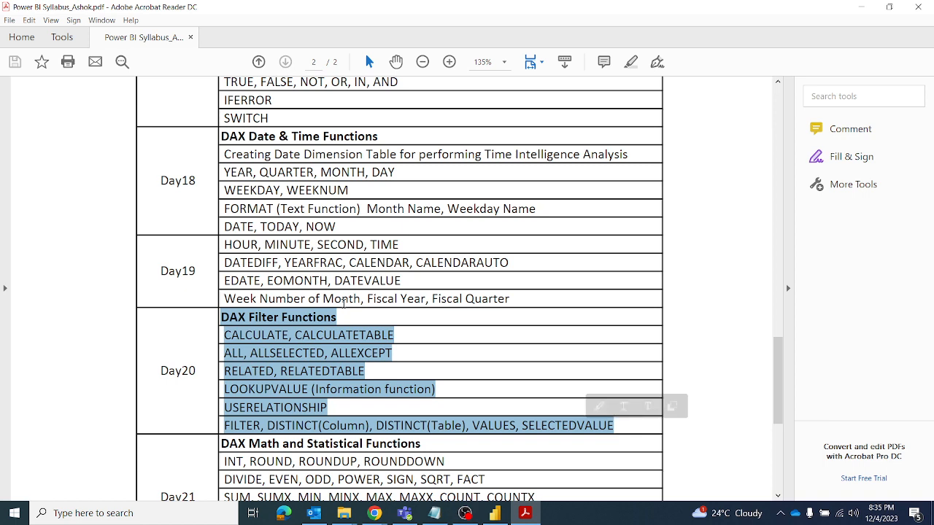
left_click(431, 348)
scroll(389, 306, "down", 2)
scroll(397, 295, "down", 3)
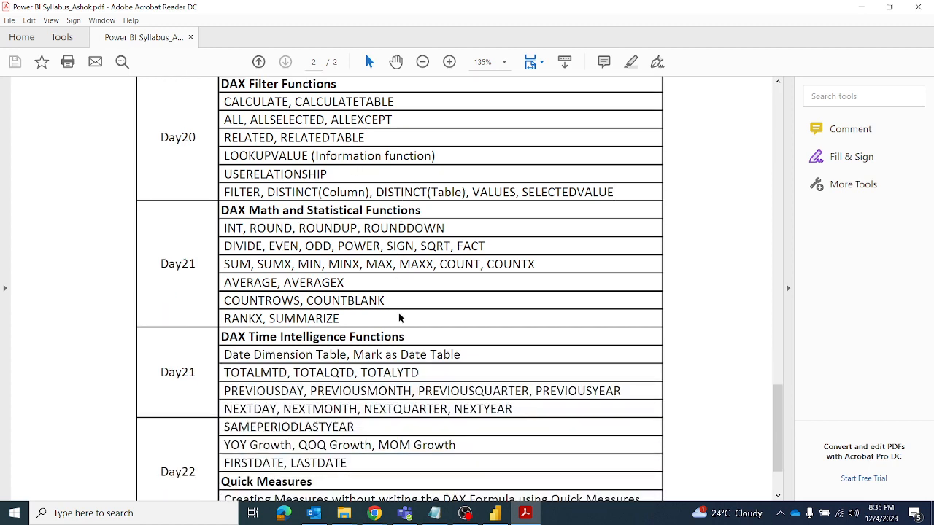
scroll(388, 340, "down", 1)
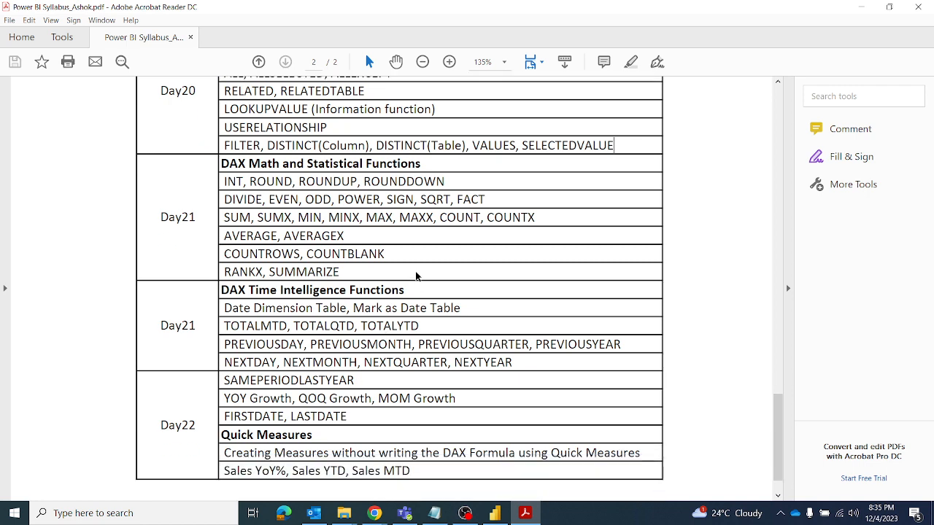
scroll(409, 271, "up", 3)
scroll(403, 270, "up", 7)
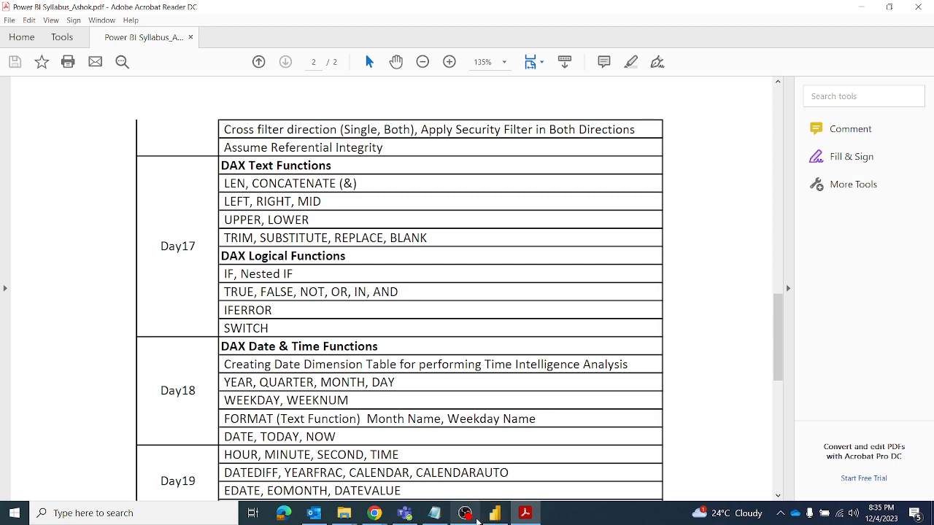
Step: Check the Zoom meeting in Chrome, and switch to Power BI Desktop to show its modeling commands
mouse_move(374, 513)
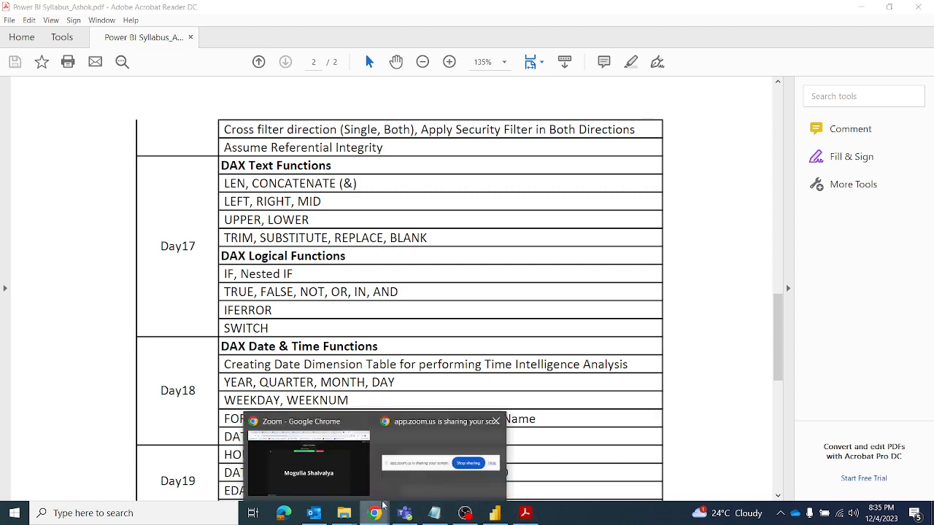
left_click(354, 465)
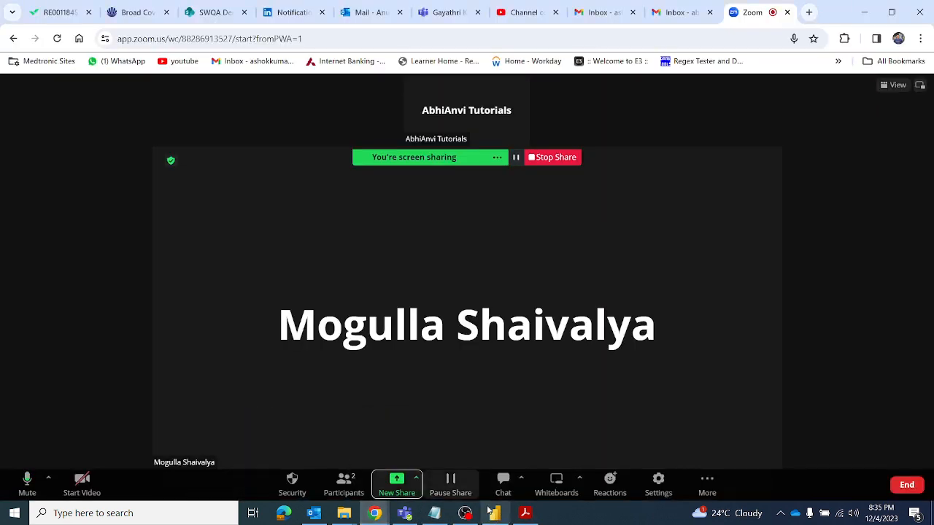
left_click(495, 513)
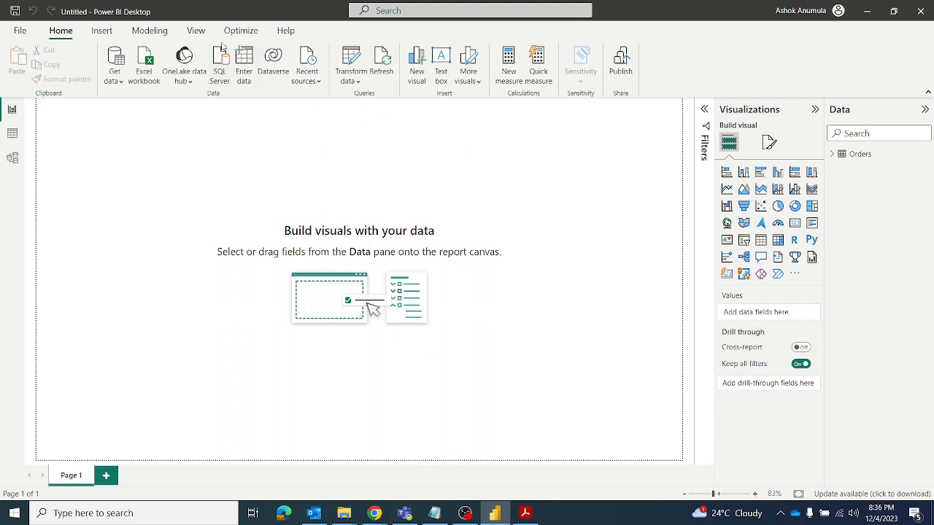
left_click(167, 32)
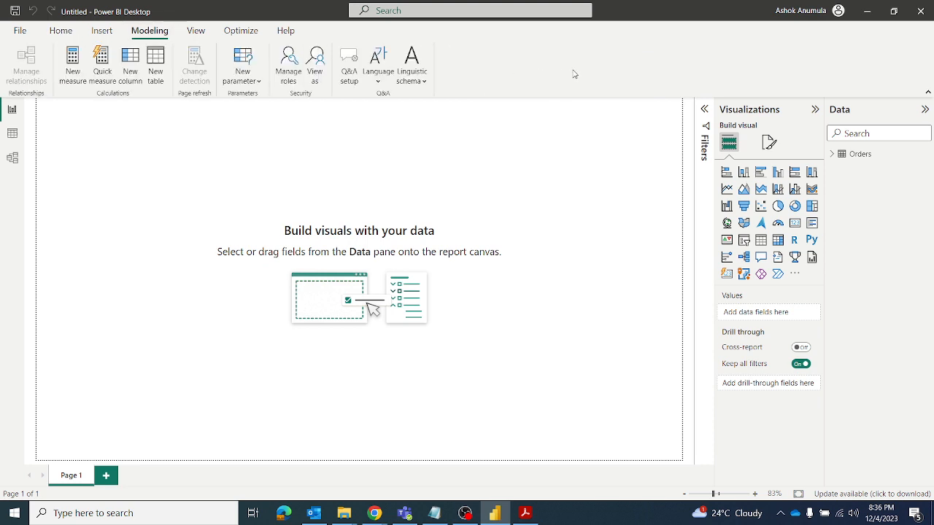
Step: Find ZoomIt64.exe on the computer and run it as administrator
left_click(19, 517)
type("zoom")
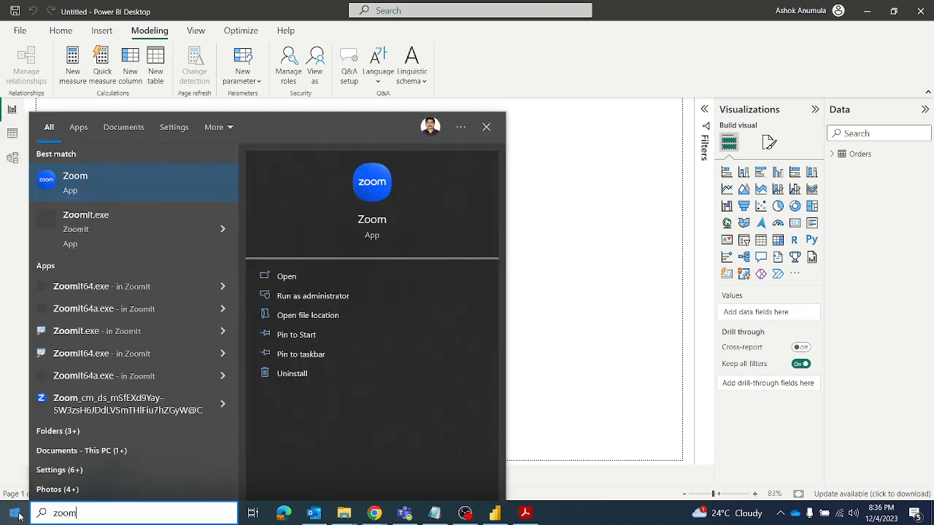
type("it64.exe")
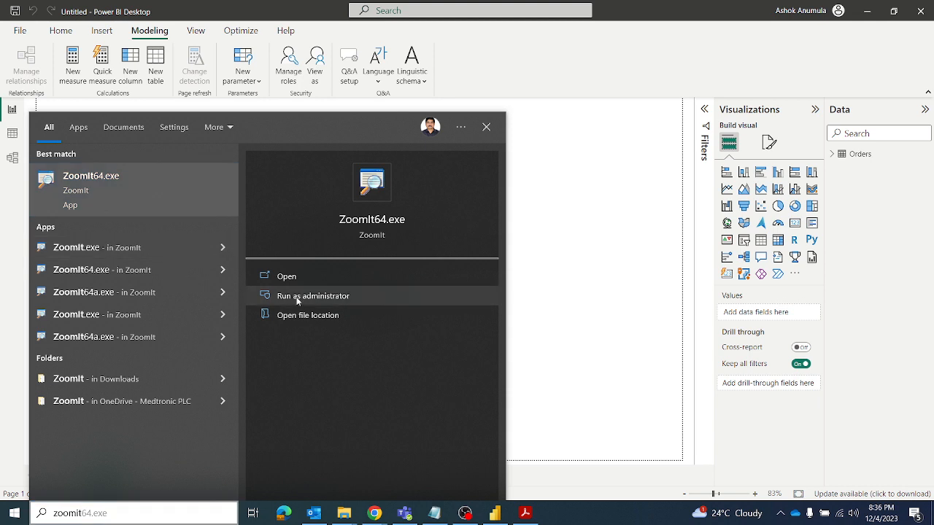
left_click(302, 297)
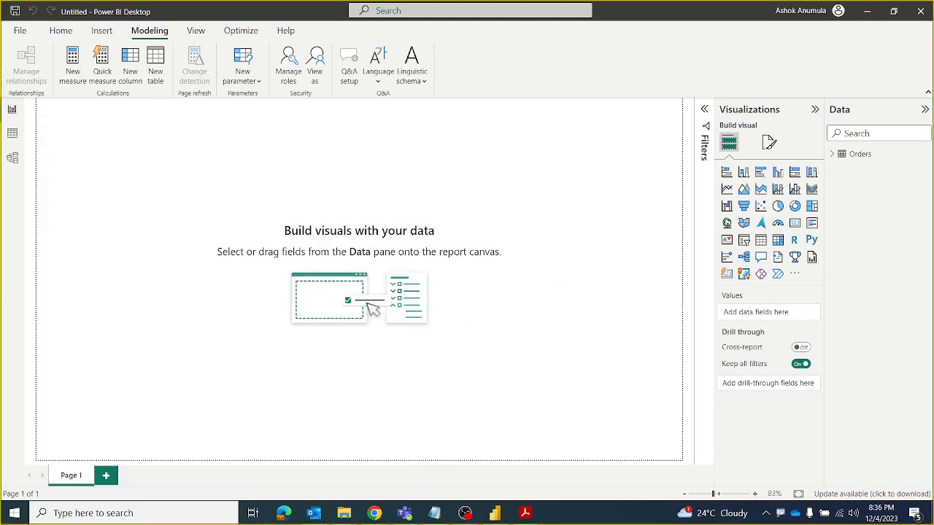
Step: Outline the Calculations commands with a red box, mark them with freehand check marks, and clear the annotations
mouse_move(53, 40)
left_mouse_down()
mouse_move(119, 83)
mouse_move(175, 92)
left_mouse_up()
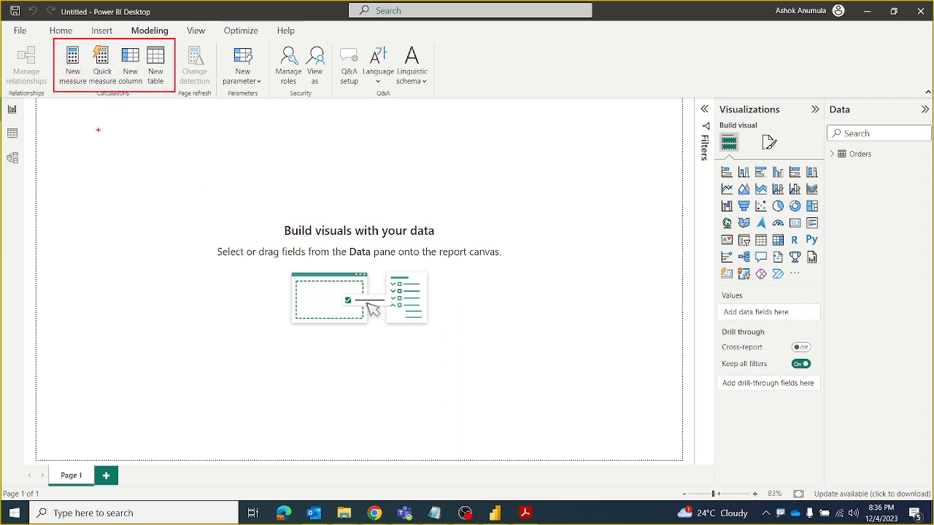
key("Escape")
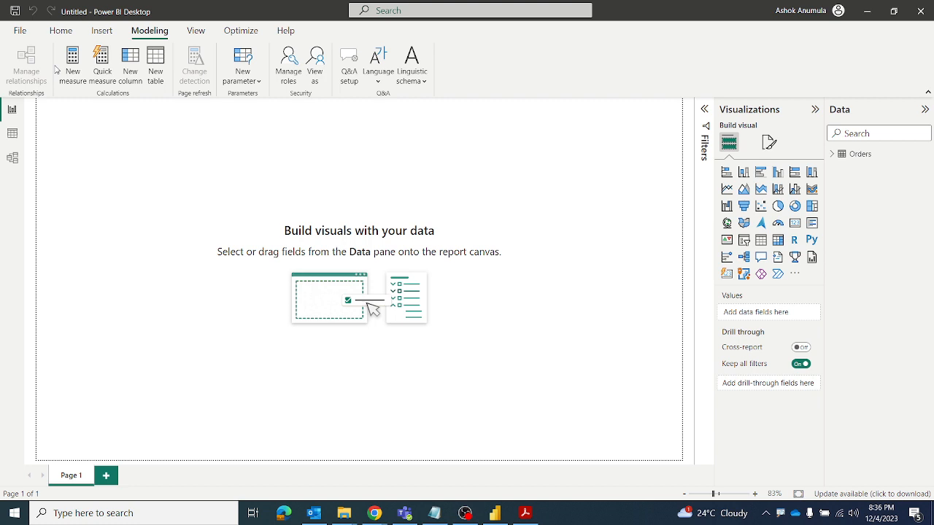
key("ctrl+2")
mouse_move(51, 53)
left_mouse_down()
mouse_move(61, 61)
mouse_move(76, 39)
mouse_move(124, 39)
mouse_move(133, 27)
mouse_move(182, 64)
mouse_move(199, 44)
left_mouse_up()
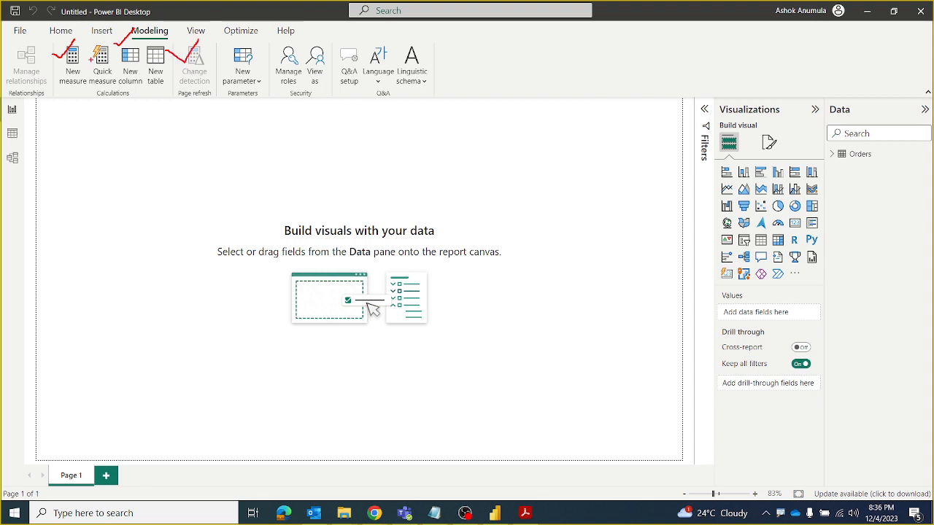
mouse_move(81, 52)
left_mouse_down()
mouse_move(98, 51)
mouse_move(110, 32)
left_mouse_up()
key("Escape")
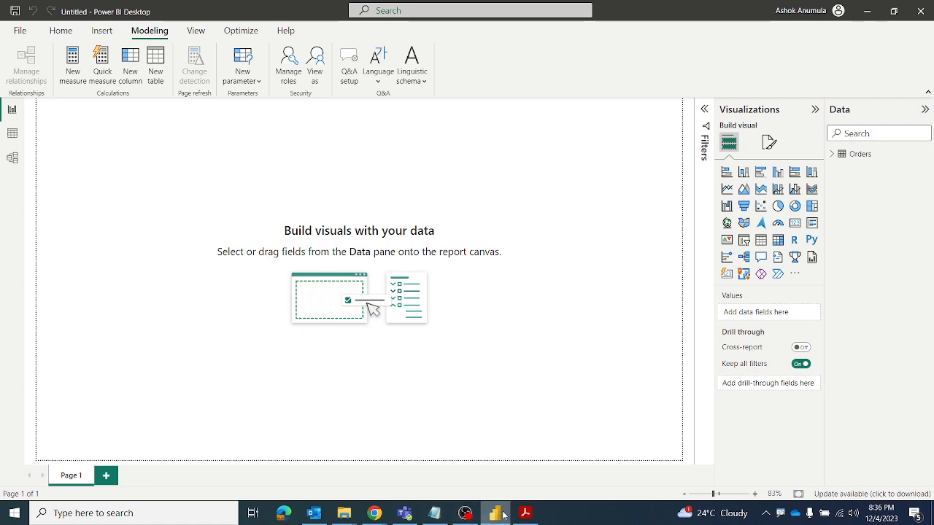
Step: Create a measure in the Orders table with the formula Measure = LEN("India")
left_click(527, 513)
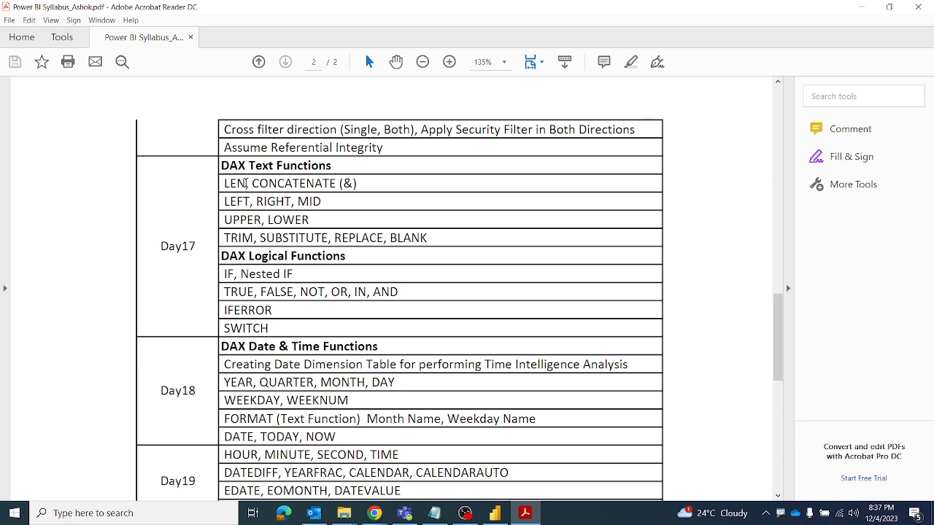
key("alt+Tab")
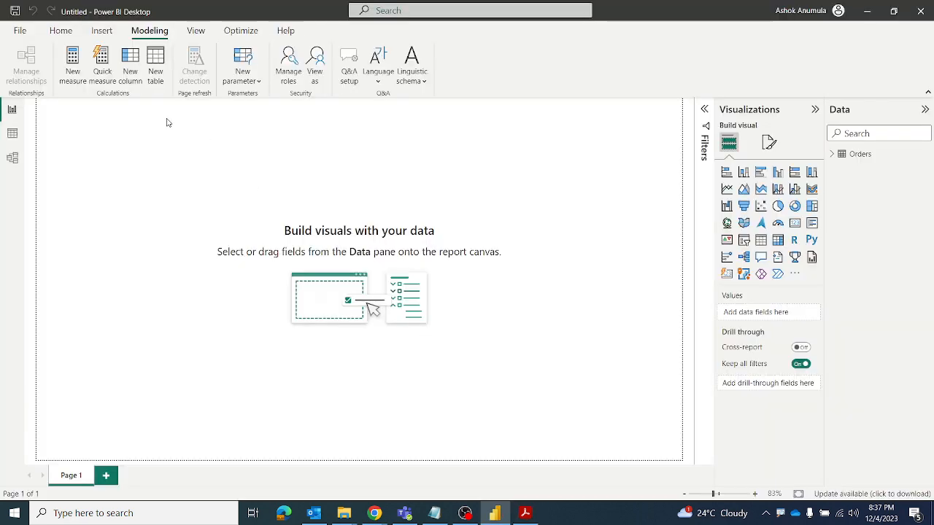
left_click(72, 58)
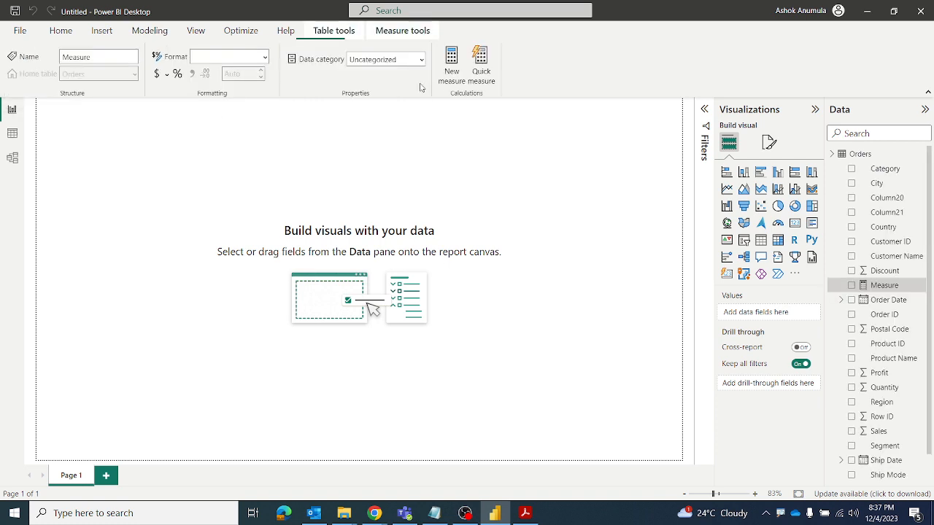
left_click(274, 106)
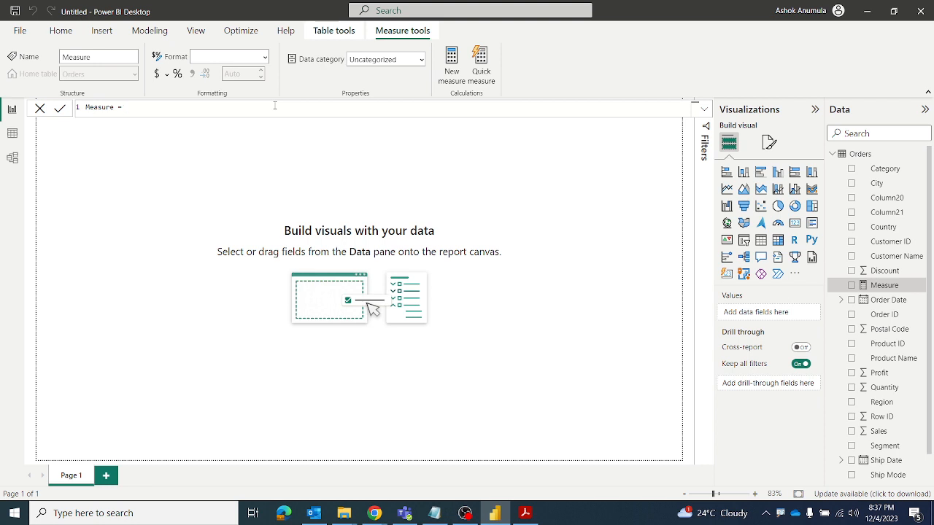
type("LEN")
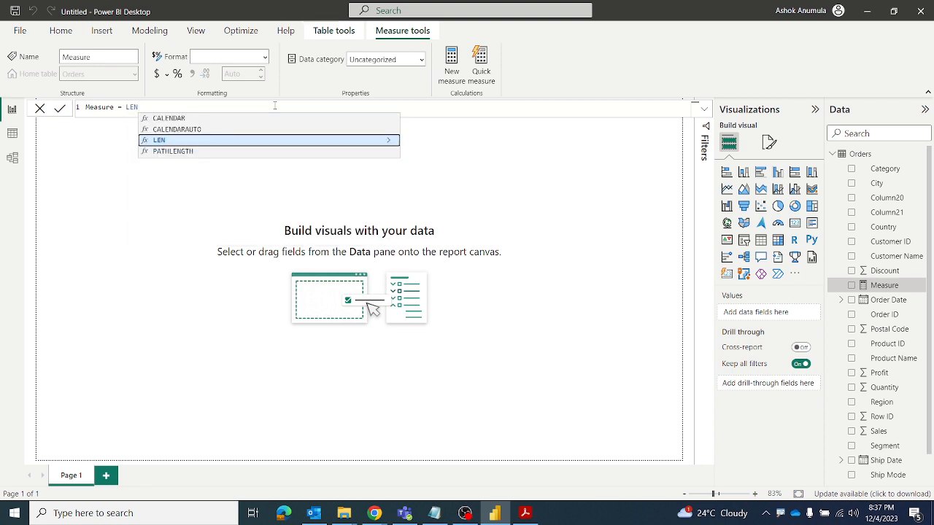
type("(")
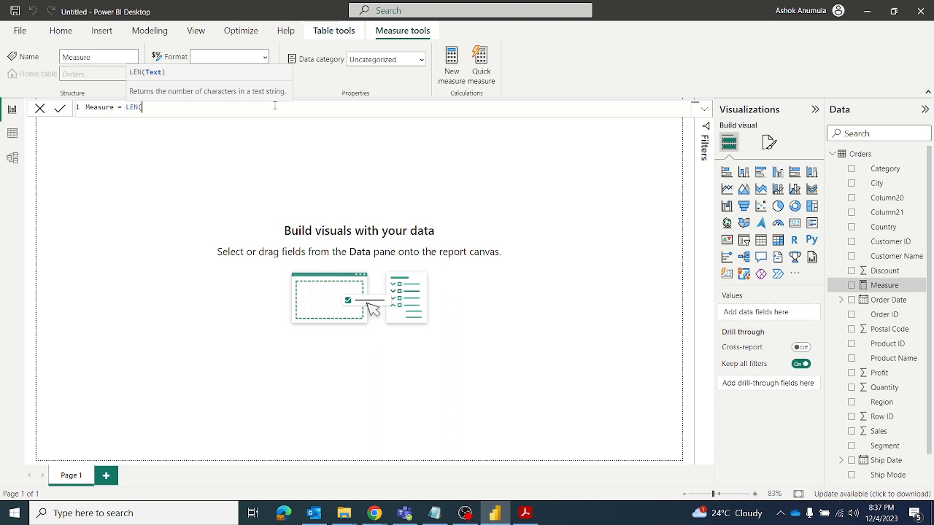
type("\"India\")")
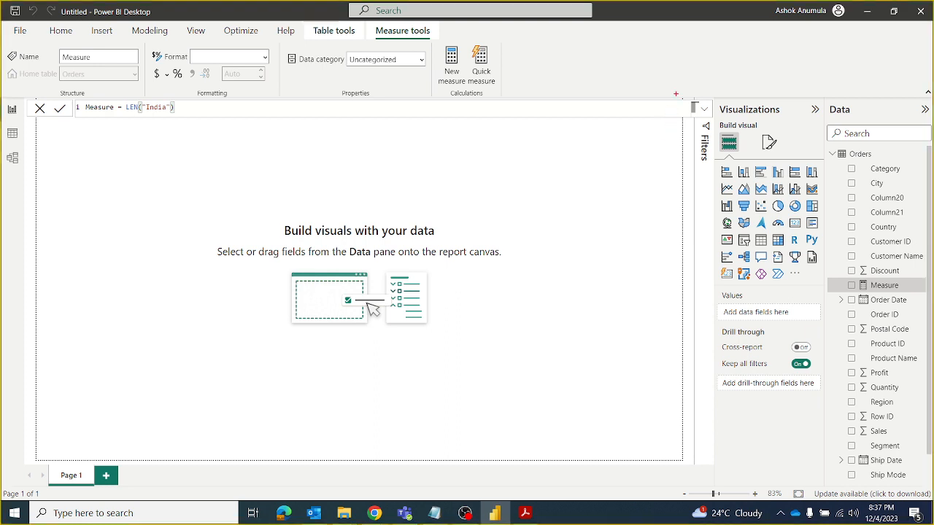
mouse_move(675, 94)
left_mouse_down()
mouse_move(709, 115)
mouse_move(687, 127)
mouse_move(672, 93)
left_mouse_up()
key("Escape")
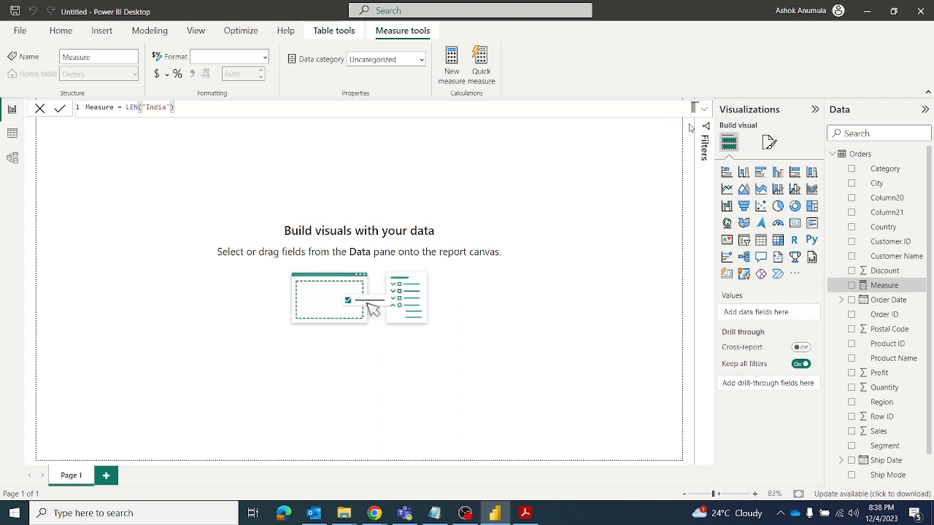
left_click(60, 108)
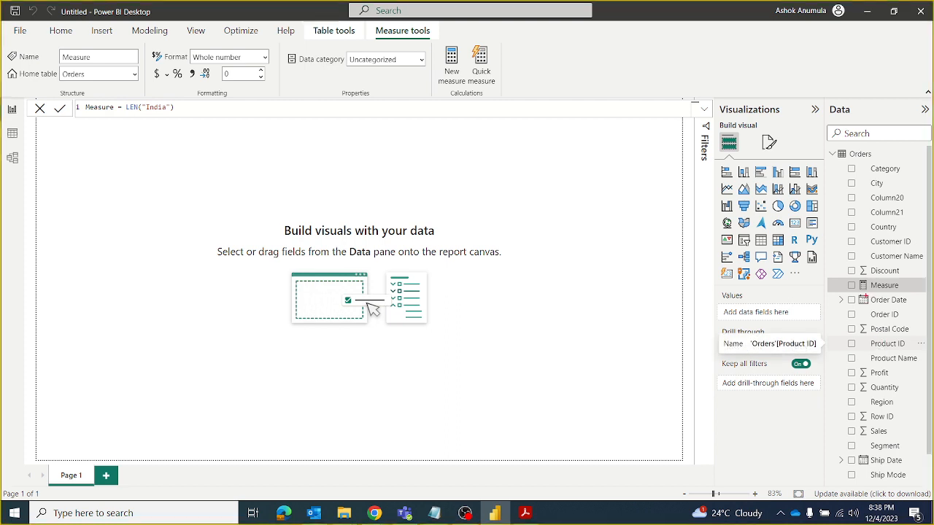
left_click_drag(854, 279, 871, 293)
key("Escape")
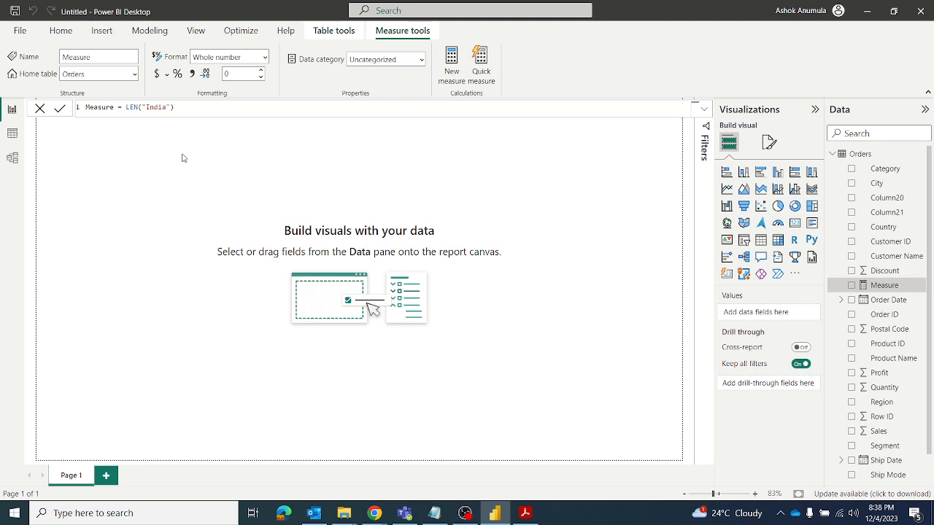
Step: Add a card visual showing Measure near the upper-left of the report page, and shrink it to a compact size
left_click(169, 199)
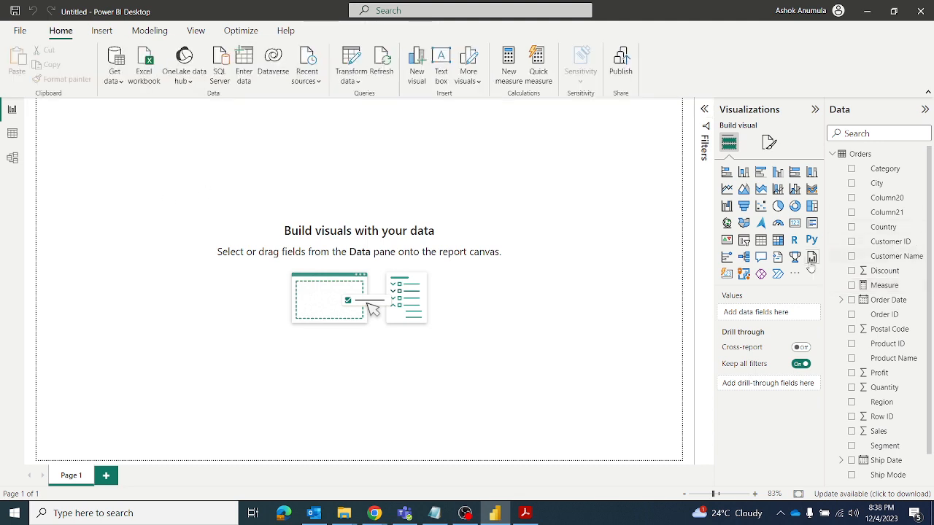
left_click(794, 224)
left_click_drag(114, 175, 174, 210)
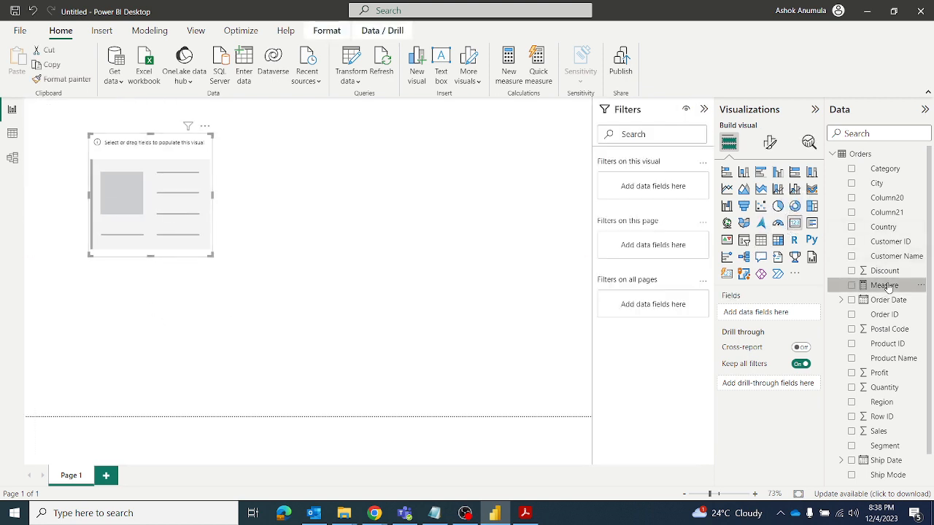
left_click_drag(888, 287, 190, 208)
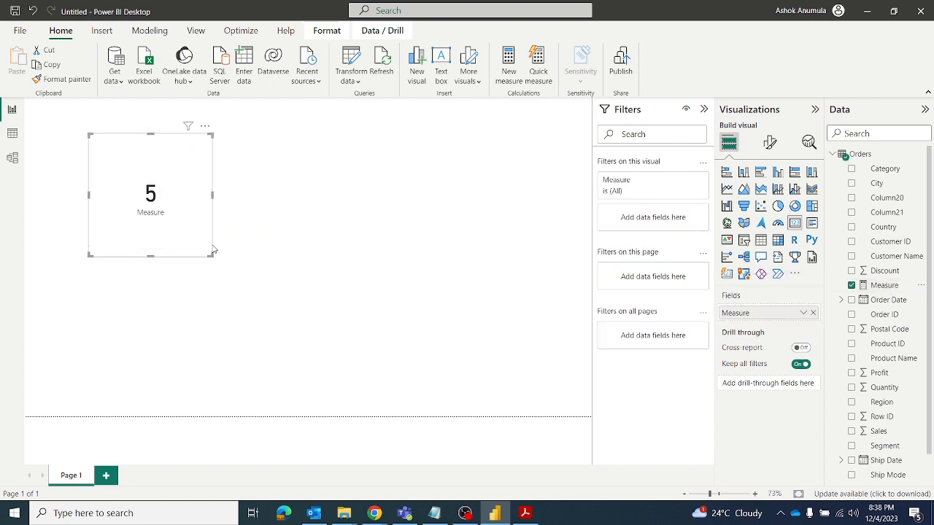
left_click_drag(209, 255, 201, 211)
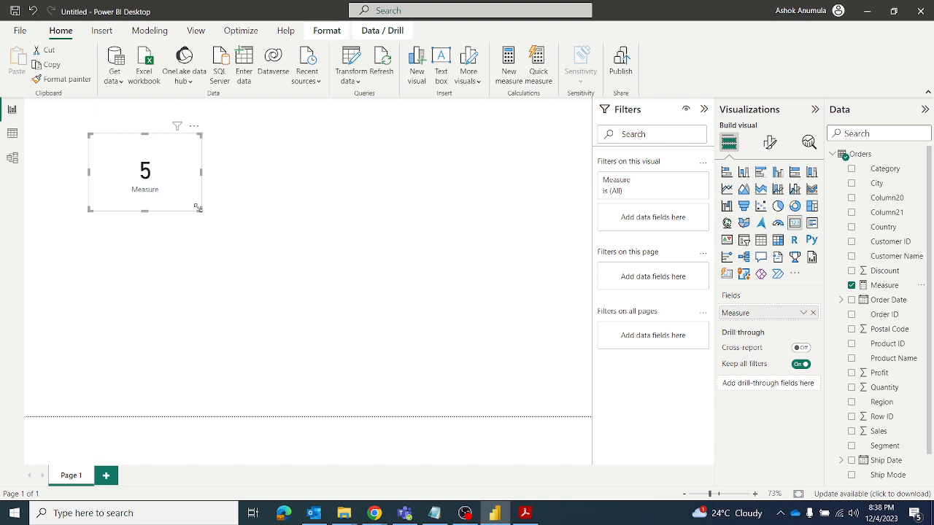
Step: Display the formula behind Measure, and shrink its card further and place it closer to the page's left edge
left_click(884, 285)
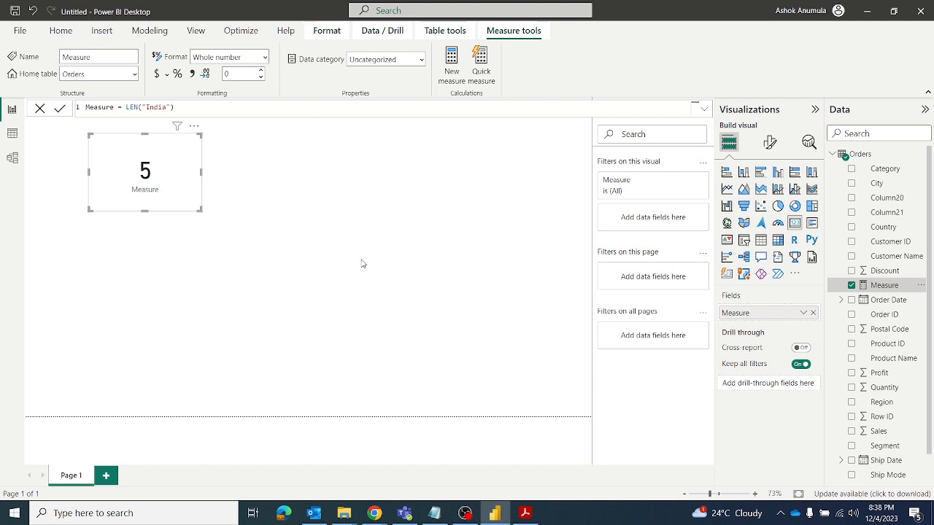
left_click_drag(193, 188, 120, 195)
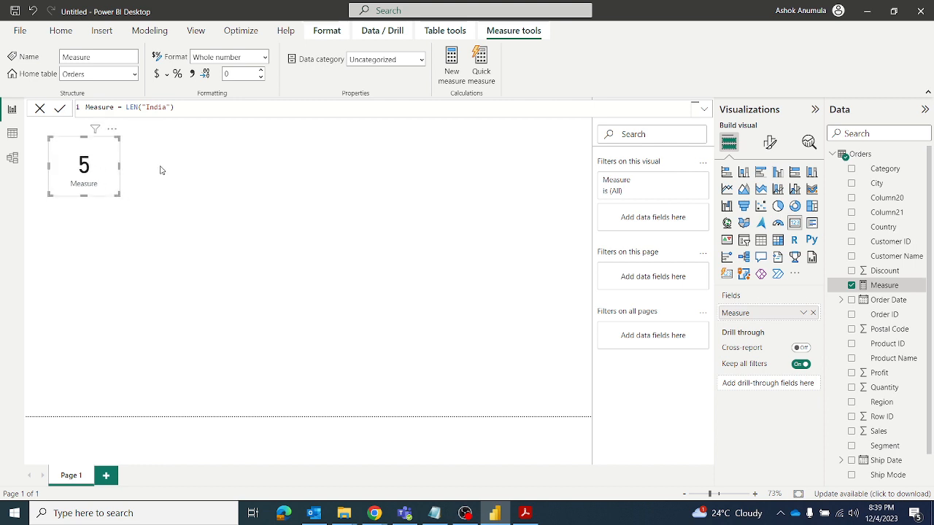
left_click(178, 167)
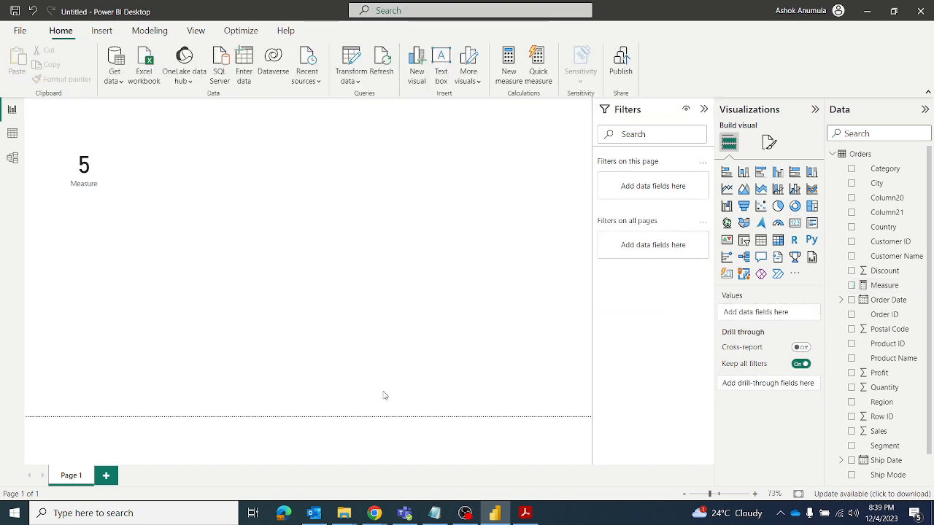
Step: Check the DAX text functions in the syllabus PDF, and back in Power BI Desktop create the measure Measure 2 = CONCATENATE("India", " is my country")
left_click(525, 512)
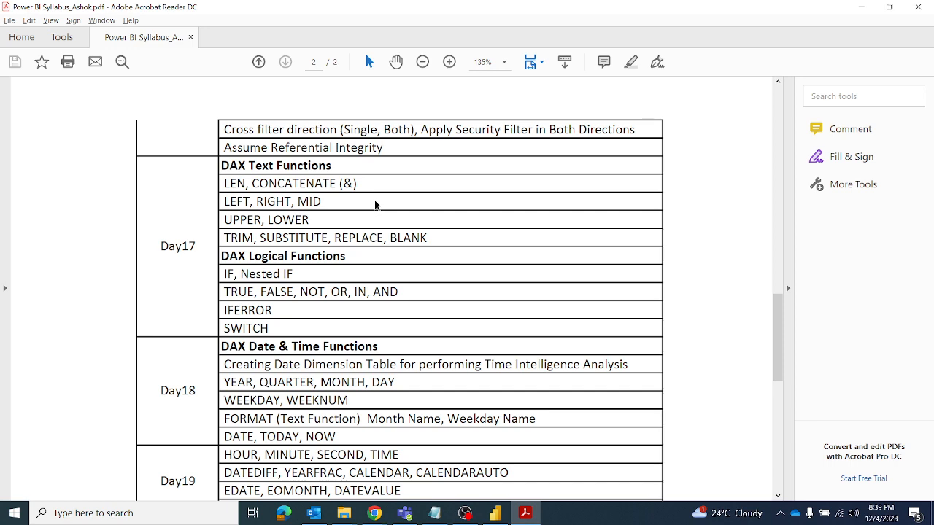
key("alt+Tab")
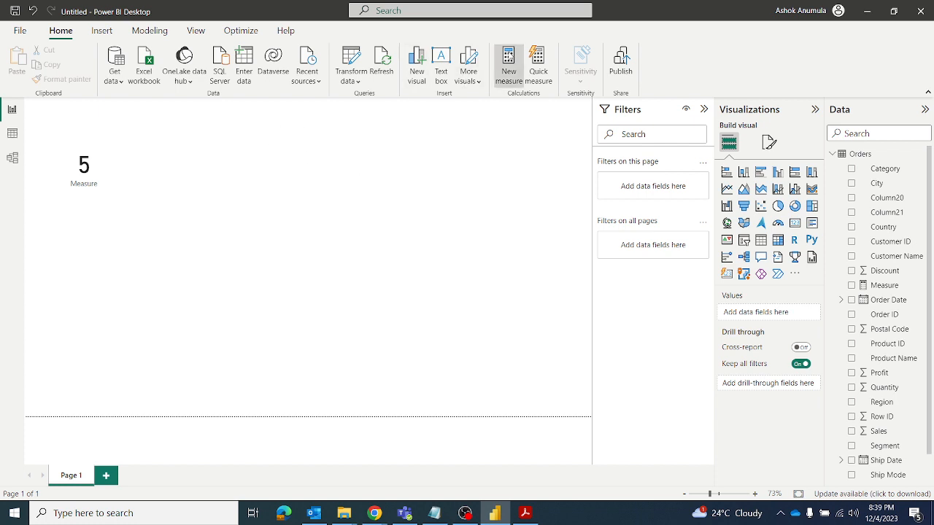
left_click(508, 55)
left_click(177, 107)
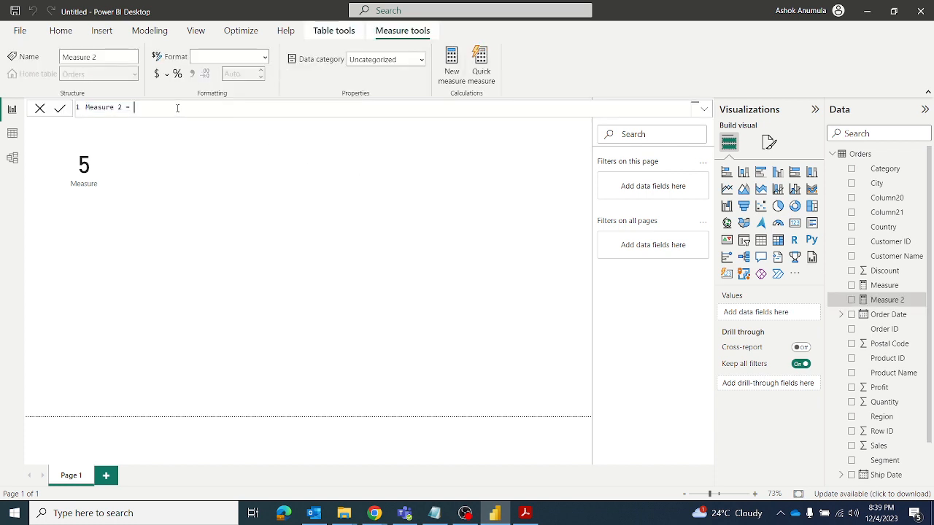
type("CONCATE")
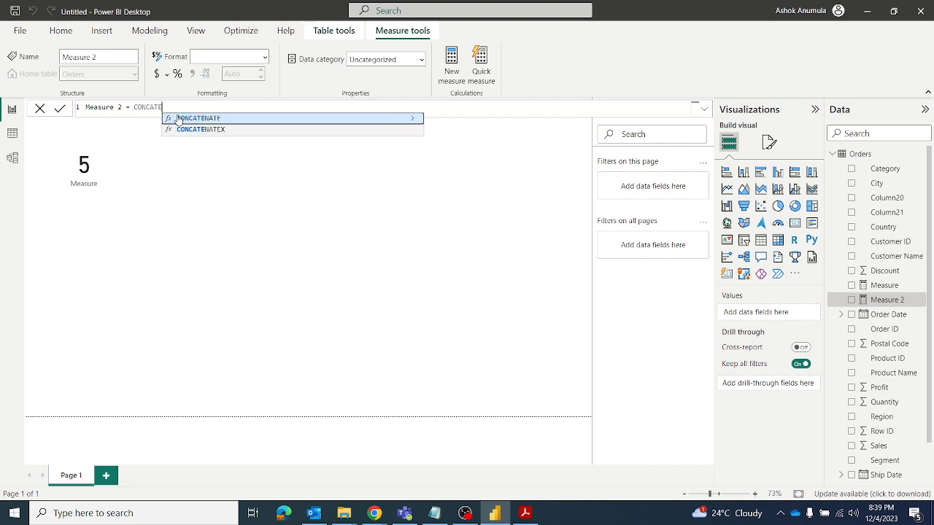
key("Tab")
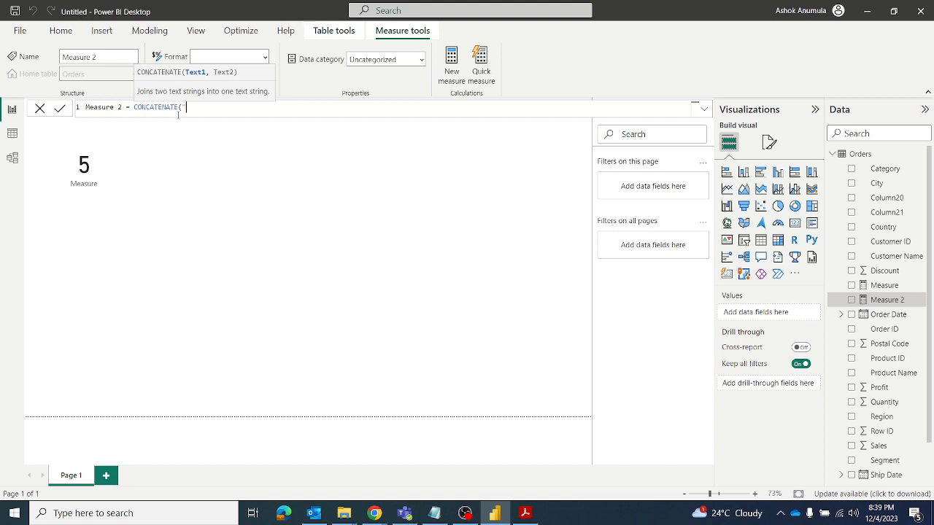
type("\"India\", \" is my country\")")
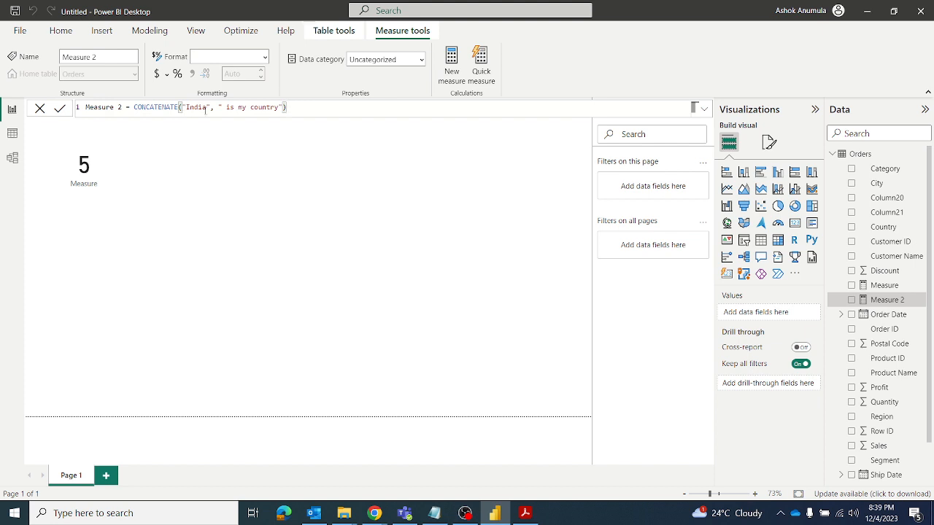
left_click(60, 110)
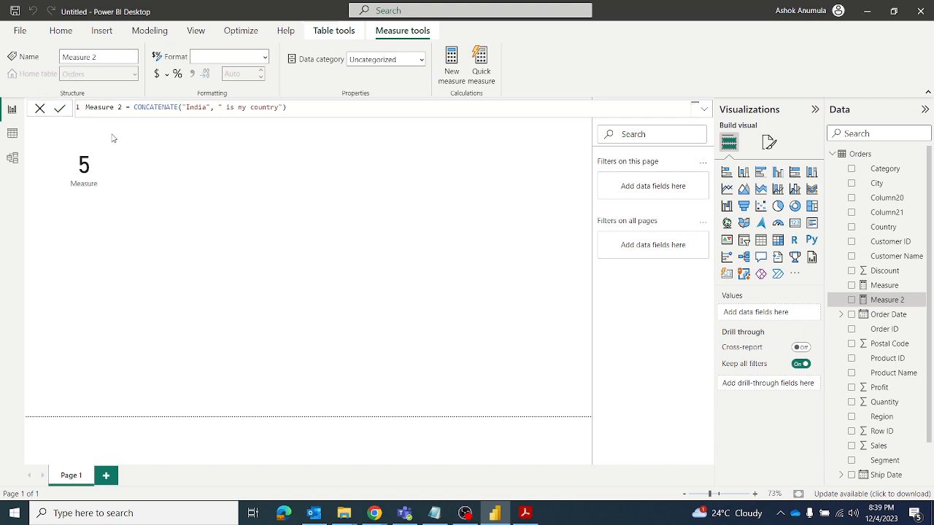
Step: Add a wide card showing Measure 2 beside the first card, and adjust its size to fit the text
left_click(165, 160)
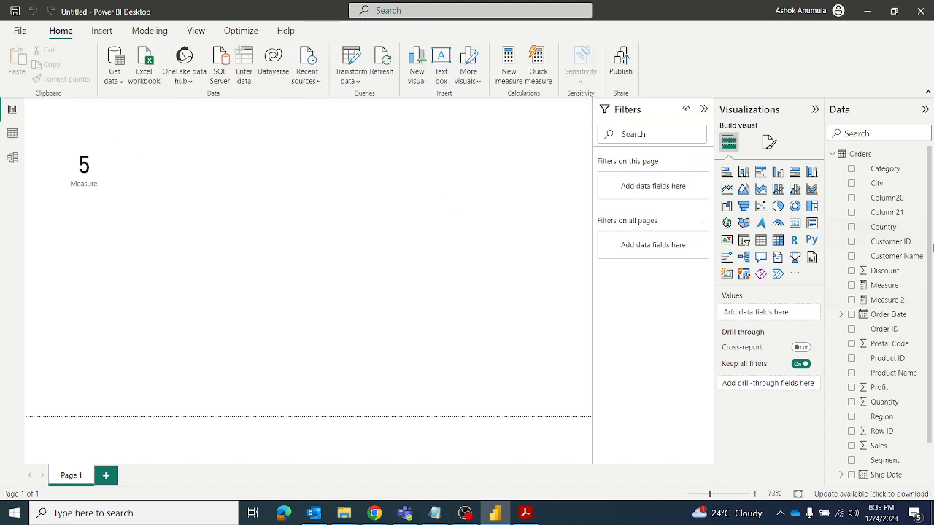
left_click(794, 222)
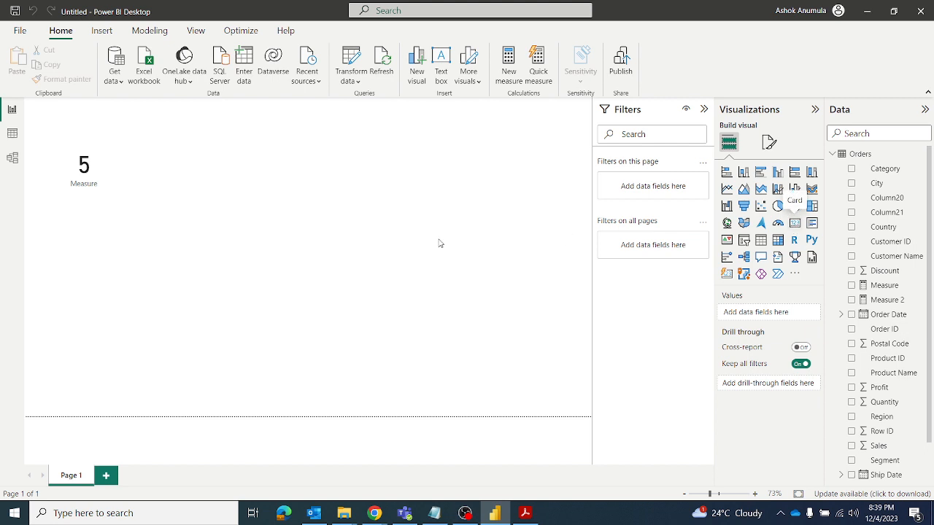
left_click_drag(93, 270, 482, 183)
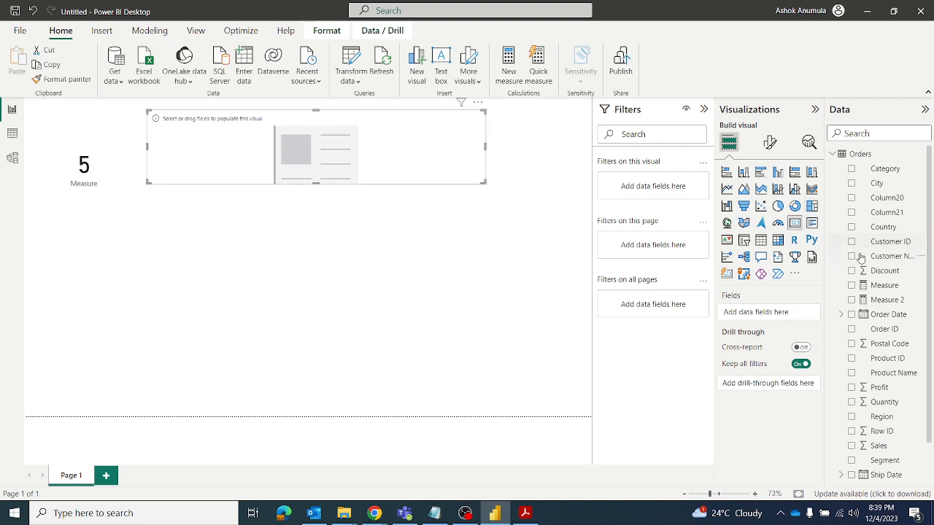
left_click_drag(888, 305, 400, 182)
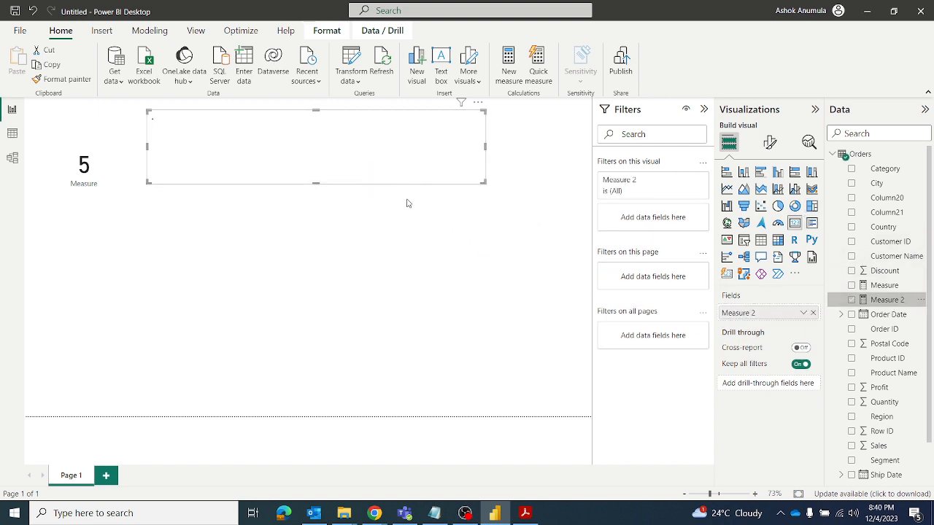
left_click_drag(484, 183, 434, 190)
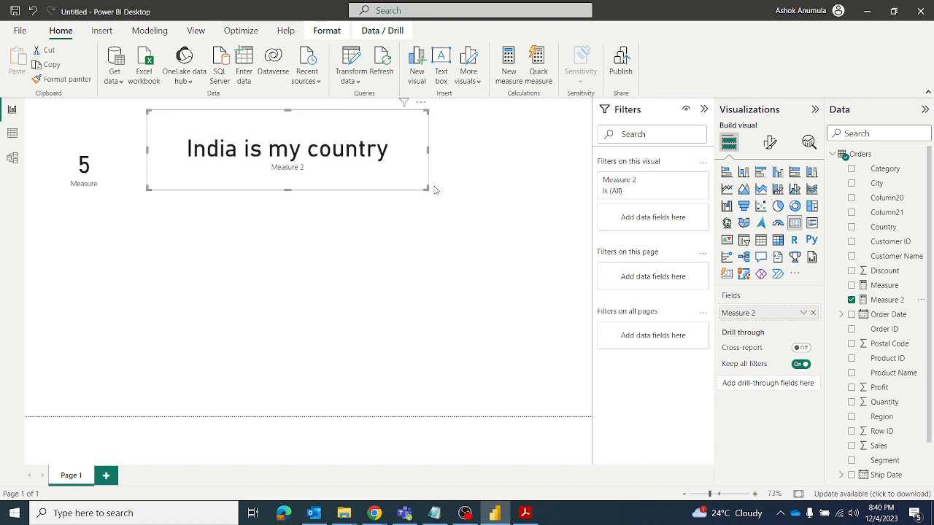
Step: Change Measure 2 to CONCATENATE(CONCATENATE("India", " is my country"), " I live here"), and shift its card slightly down and right
left_click(887, 301)
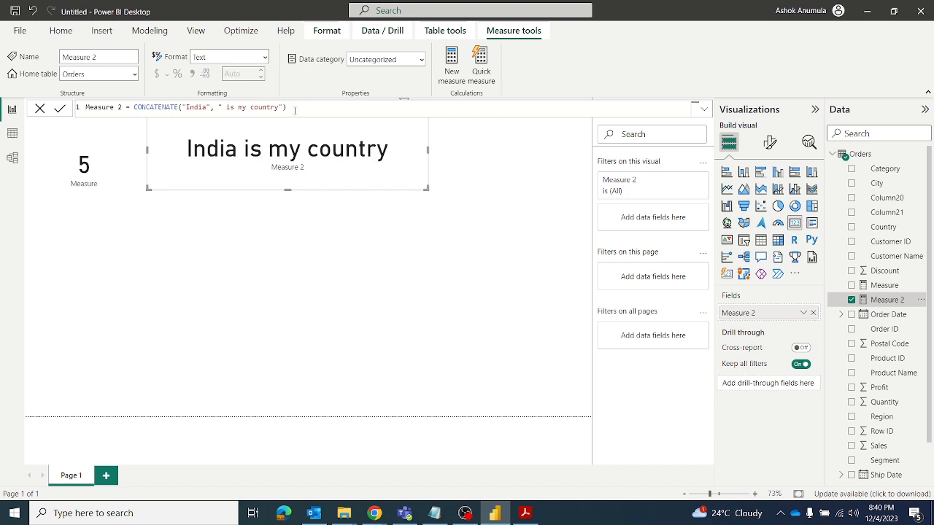
left_click(134, 107)
type("conc")
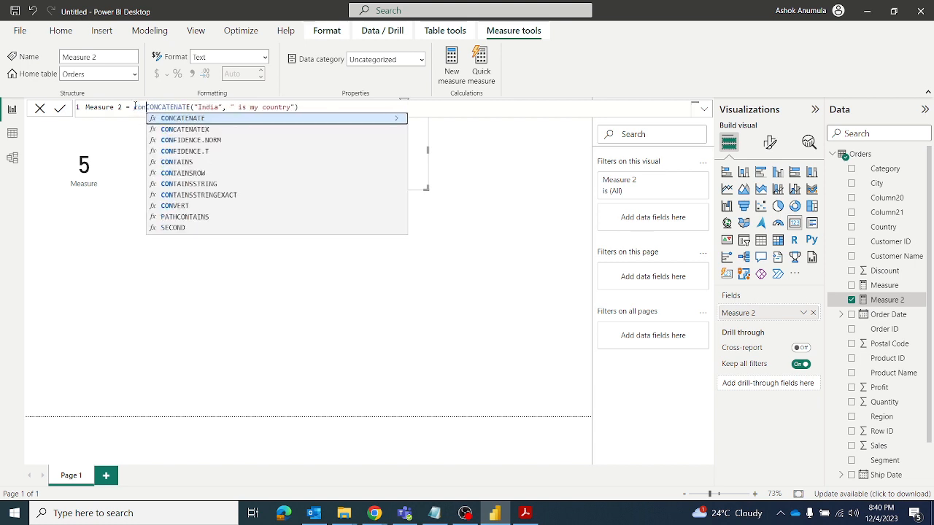
key("Tab")
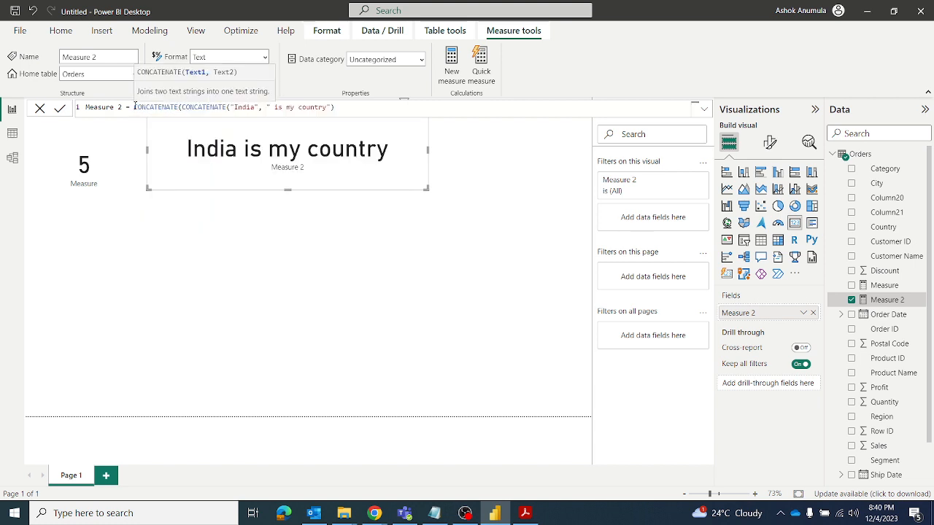
left_click(351, 107)
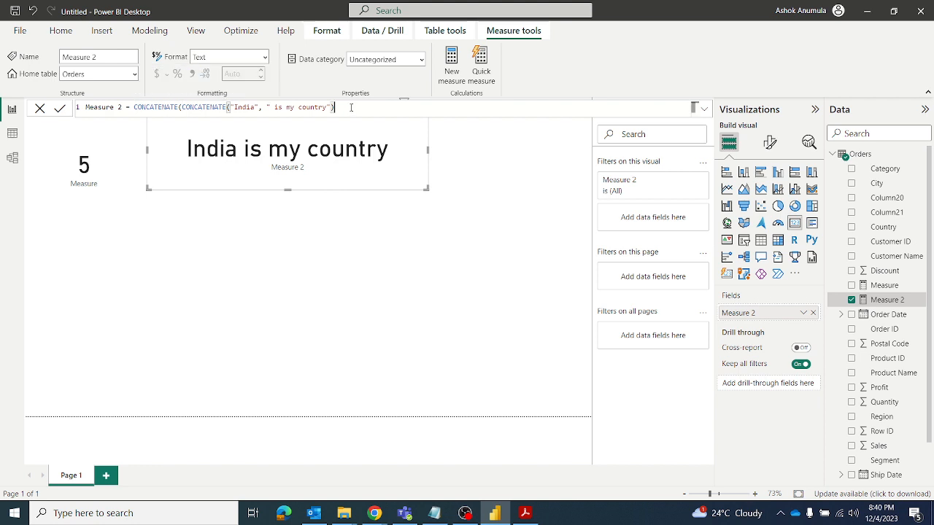
type(",")
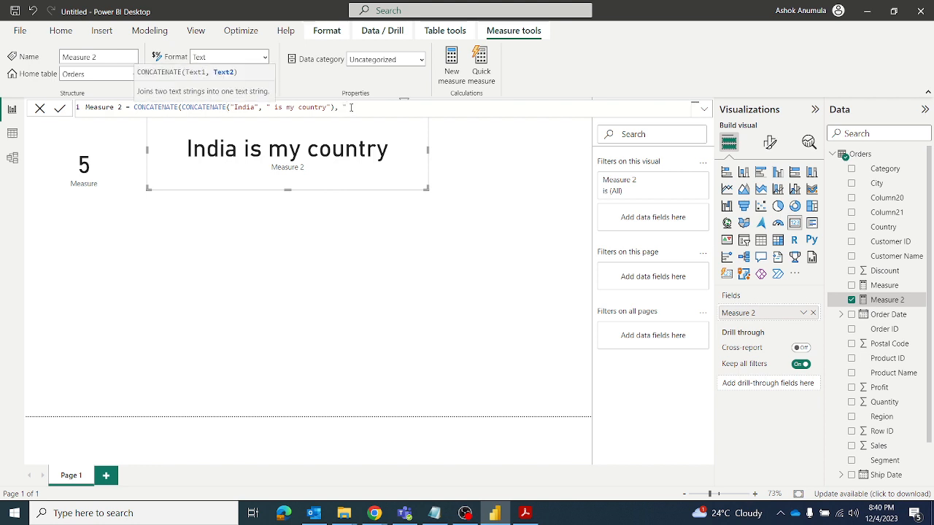
type(" \"I k")
type(" live ")
type("here")
left_click(346, 107)
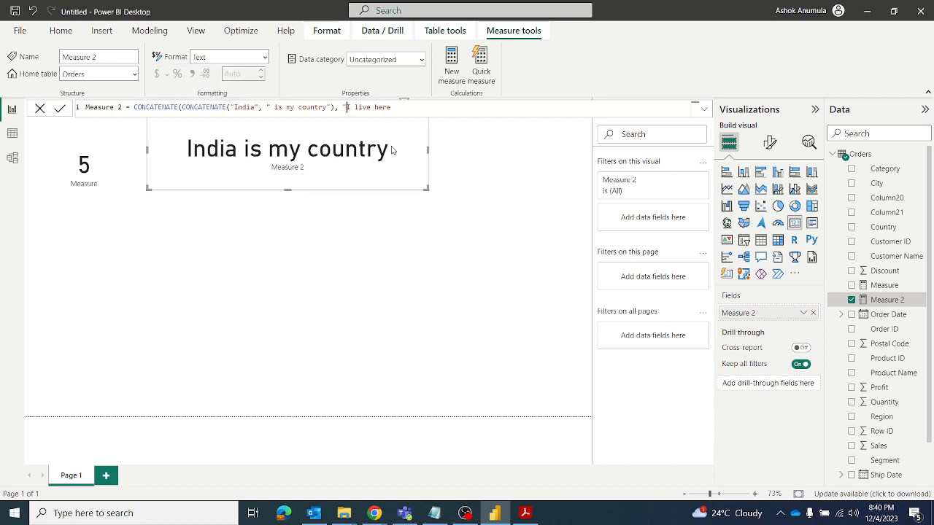
type("here")
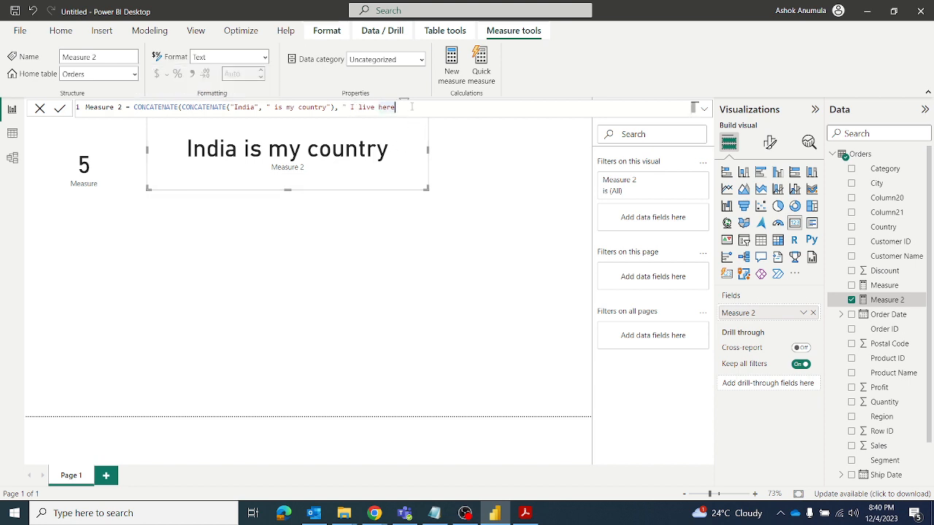
type("\")")
left_click(60, 108)
left_click_drag(414, 179, 435, 198)
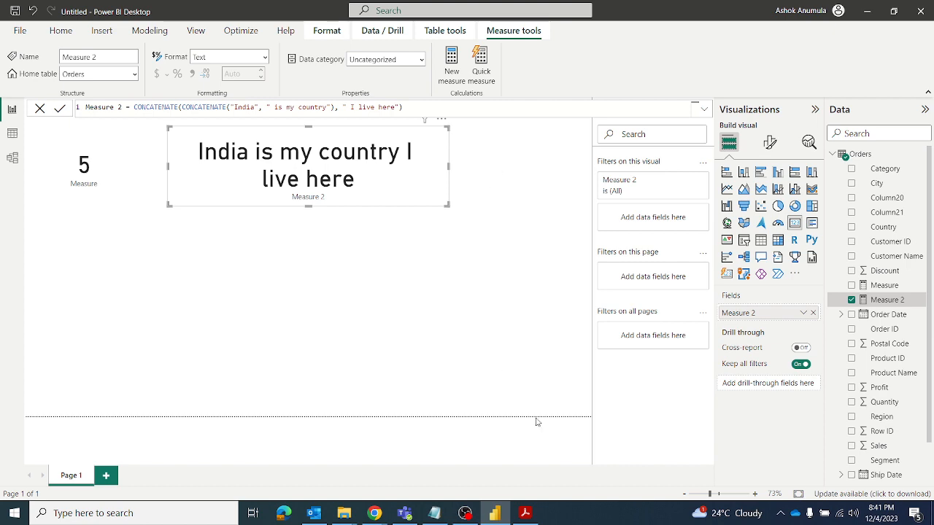
Step: Switch to the syllabus PDF in Acrobat Reader, highlight the & operator beside CONCATENATE, and return to Power BI Desktop
left_click(525, 513)
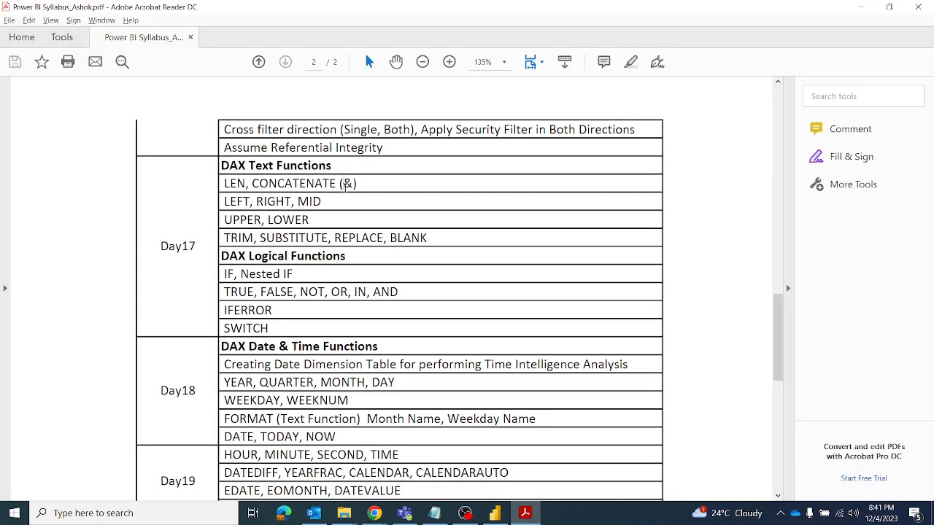
left_click_drag(343, 186, 356, 187)
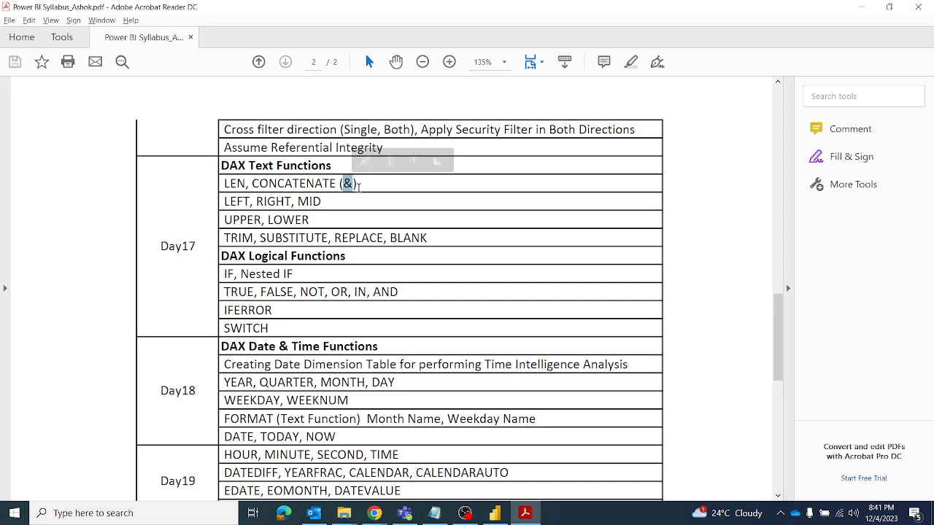
left_click(861, 8)
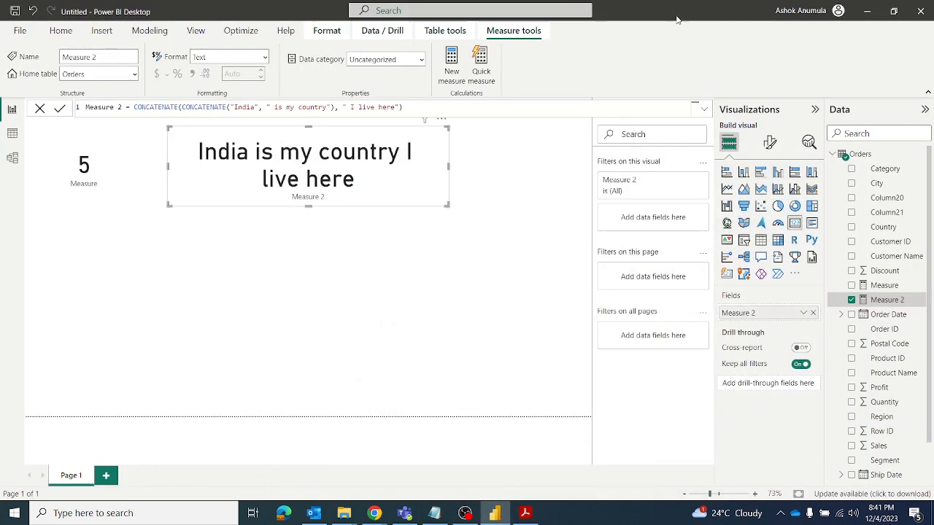
Step: Create a measure in the Orders table with the formula Measure 3 = "India" & " is my country"
left_click(451, 58)
left_click(291, 116)
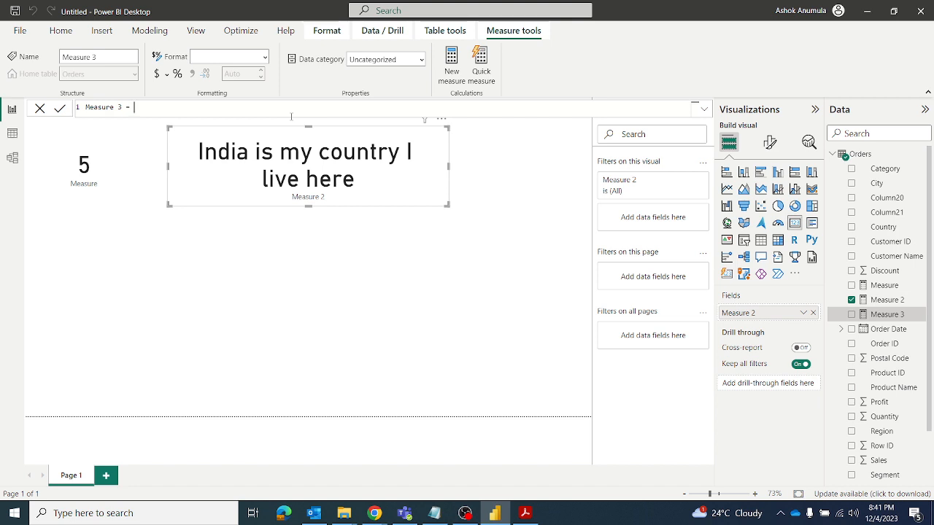
type("\"India\" & \" is my country\"")
left_click(60, 108)
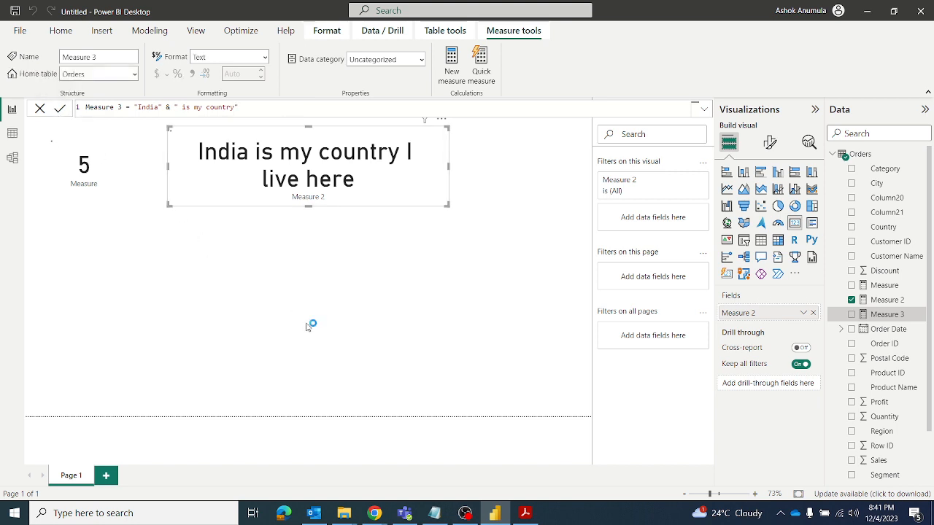
Step: Add a card showing Measure 3 below the first card on the report page
left_click(183, 279)
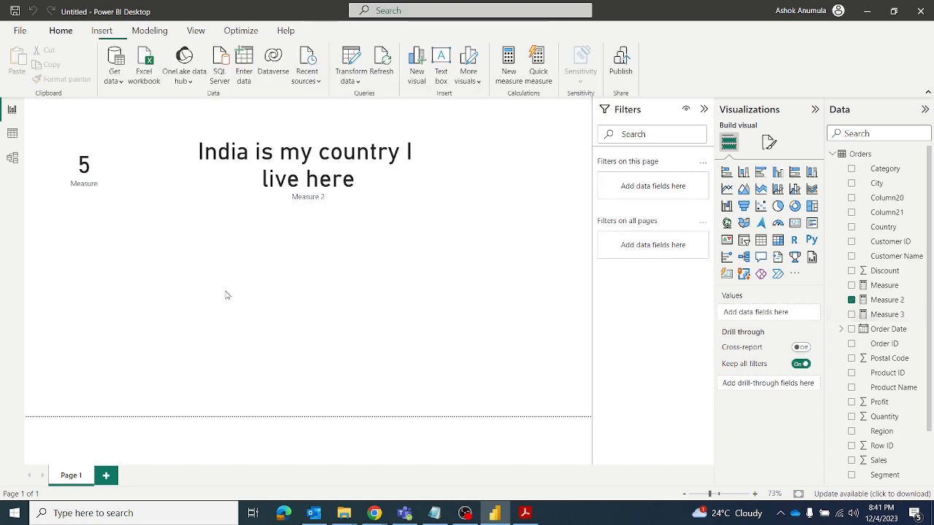
left_click(795, 223)
left_click_drag(512, 179, 114, 286)
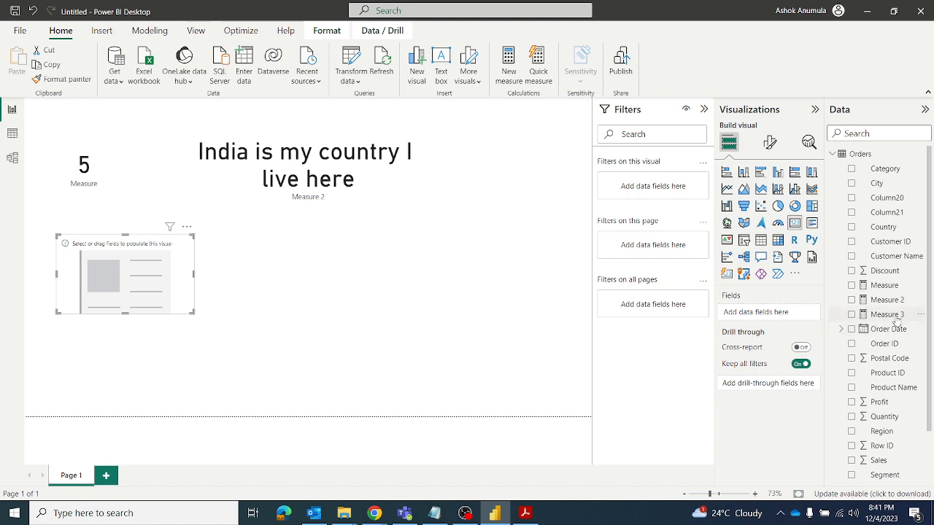
left_click_drag(887, 314, 139, 281)
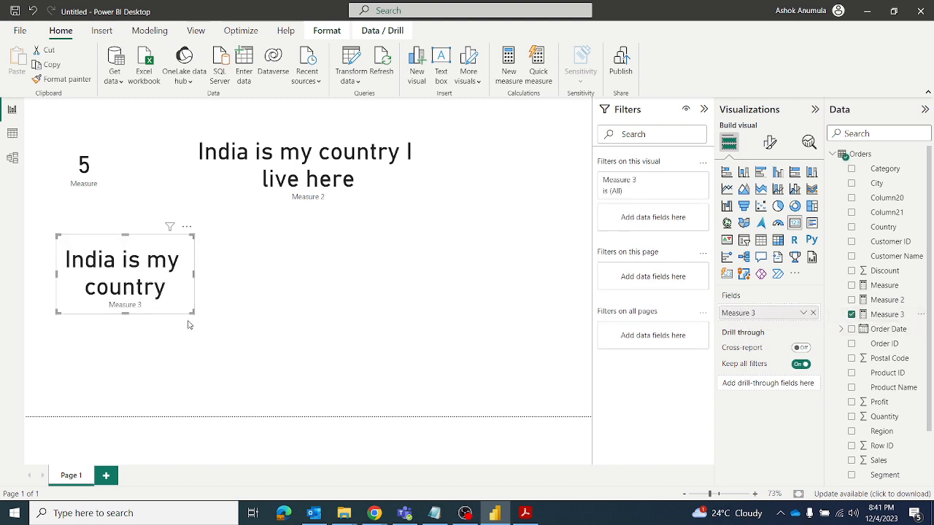
Step: Extend the Measure 3 formula with & " and I live there" and widen its card so the text fits on one line
left_click_drag(194, 313, 325, 273)
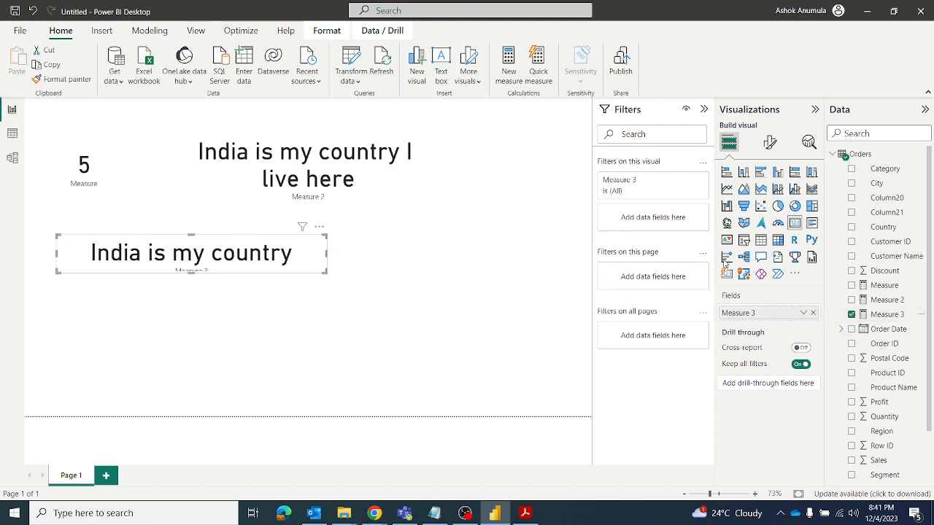
left_click(886, 314)
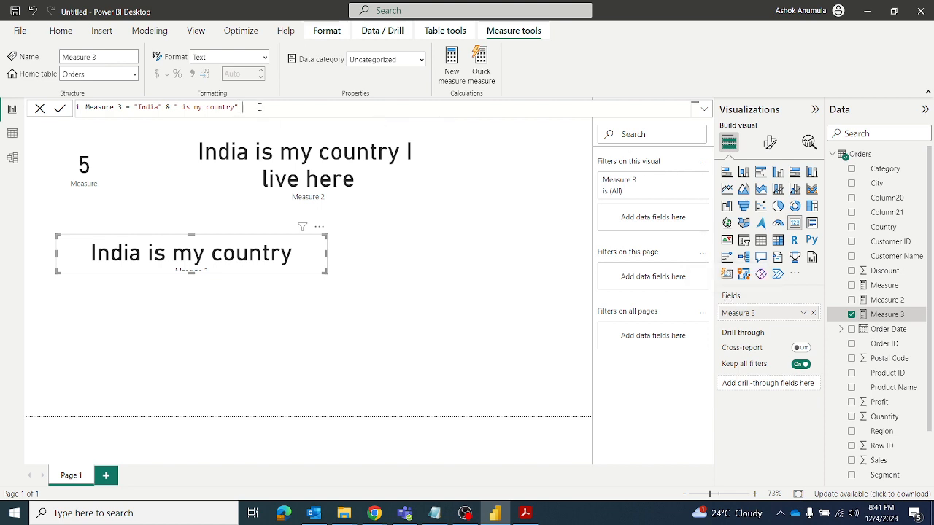
type("& \" and I live there\"")
left_click(60, 108)
left_click_drag(328, 272, 506, 271)
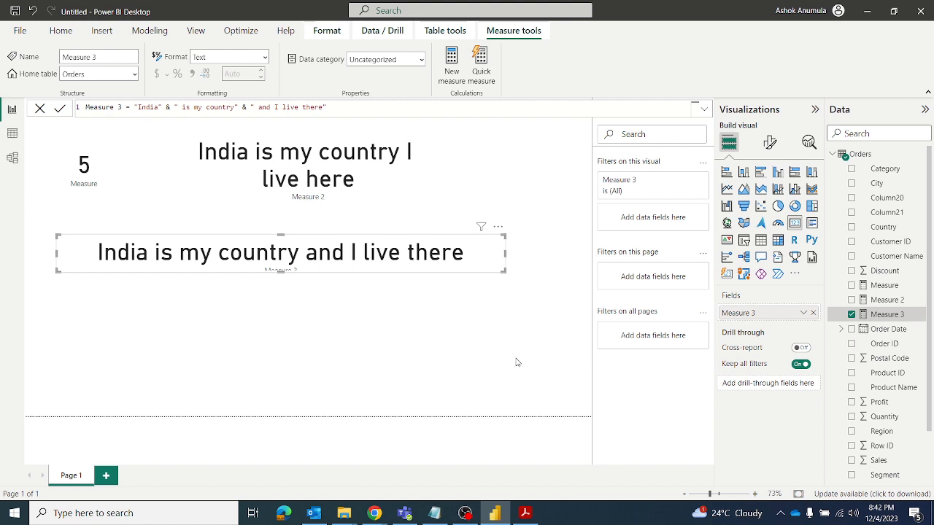
Step: Switch to the syllabus PDF in Acrobat Reader to check the DAX text functions list, and return to Power BI Desktop
left_click(525, 512)
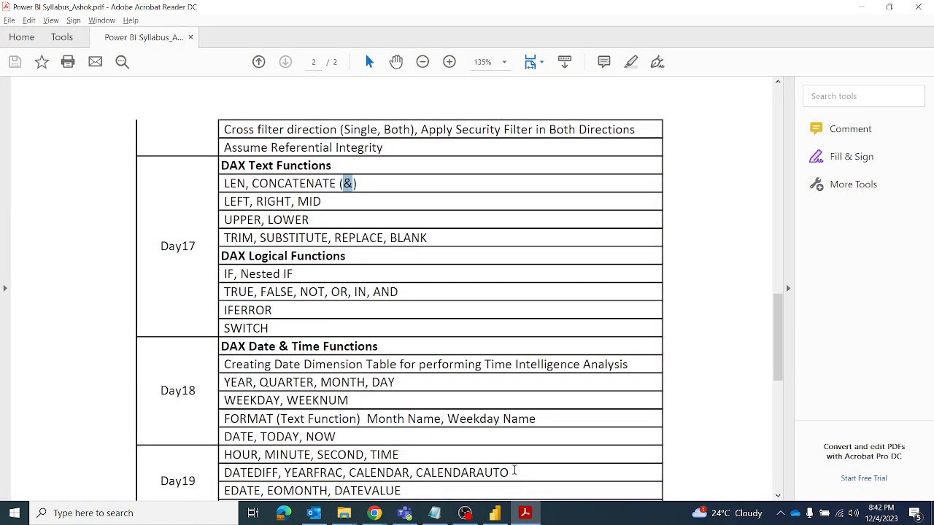
left_click(365, 183)
key("alt+Tab")
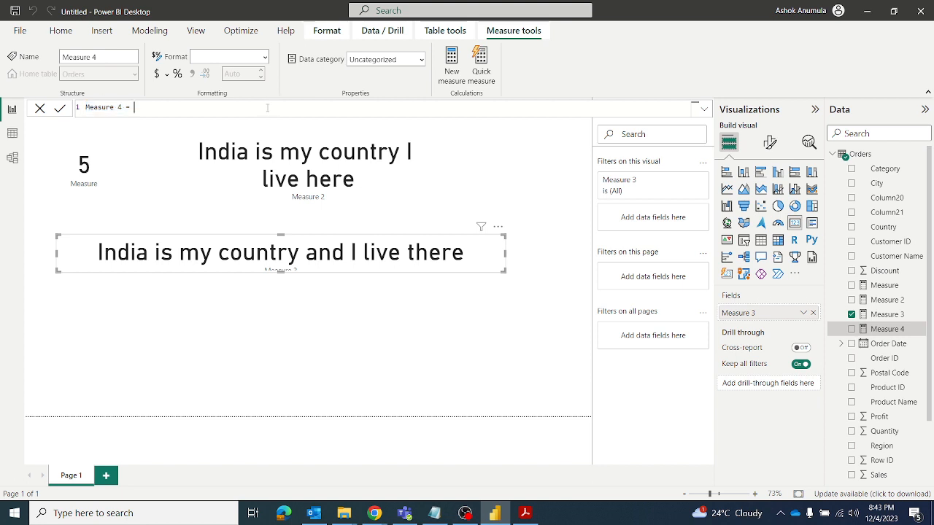
Step: Create a measure in the Orders table with the formula Measure 4 = LEFT("India", 3)
type("LEFT")
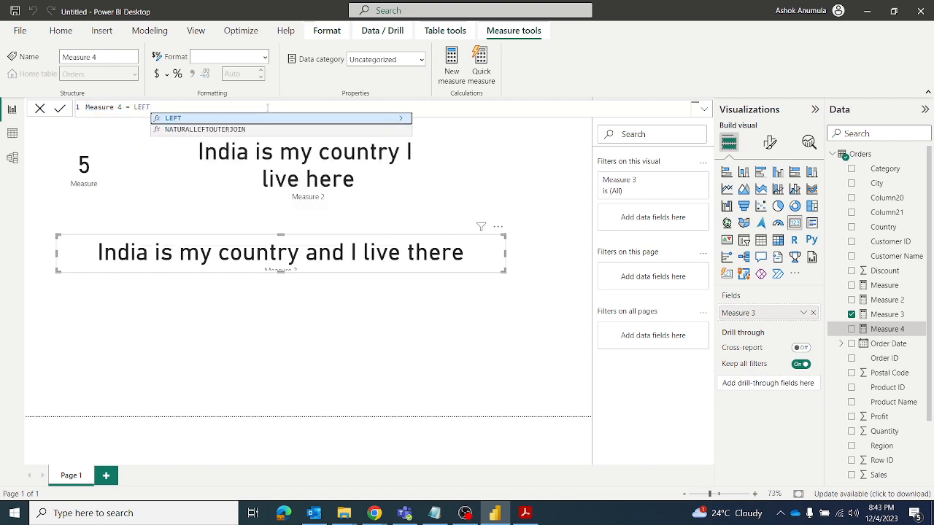
type("(\"")
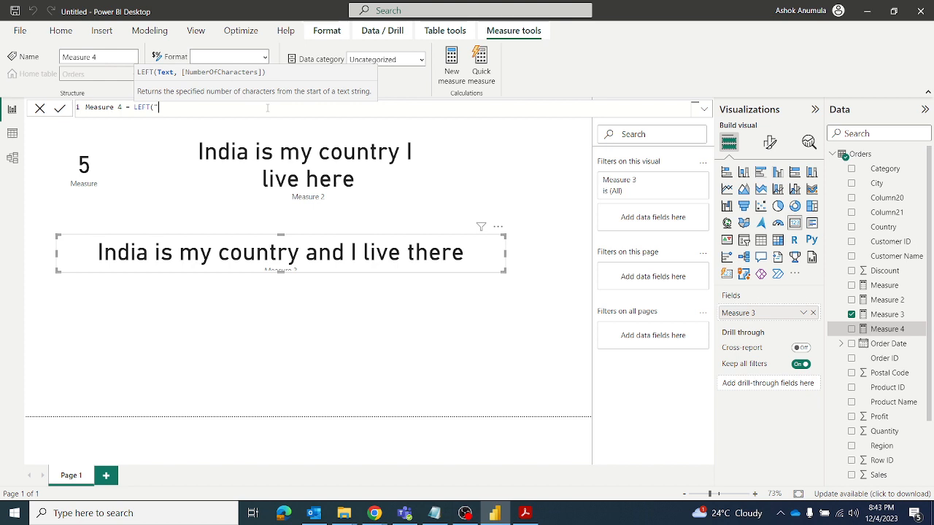
type("India\",")
type("3)")
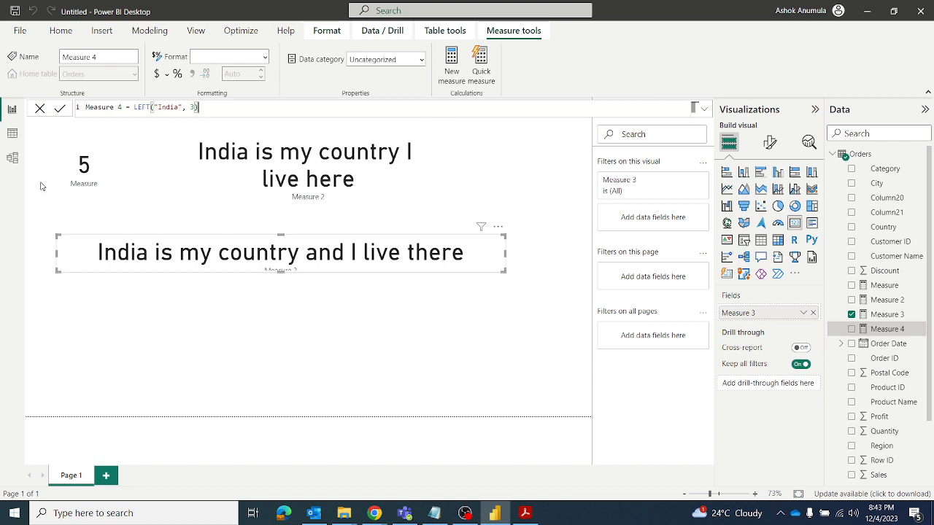
left_click(59, 108)
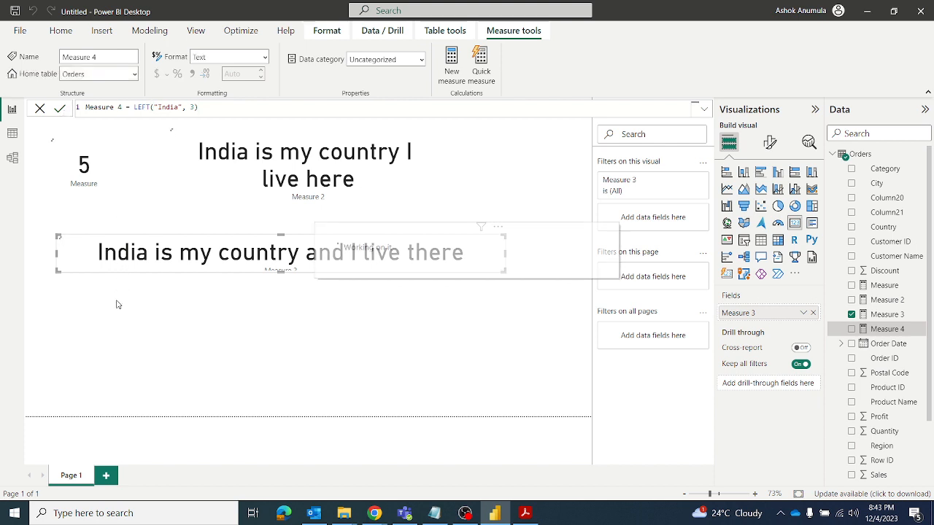
Step: Add a card showing Measure 4 below the Measure 3 card on the report page
left_click(281, 327)
left_click(795, 223)
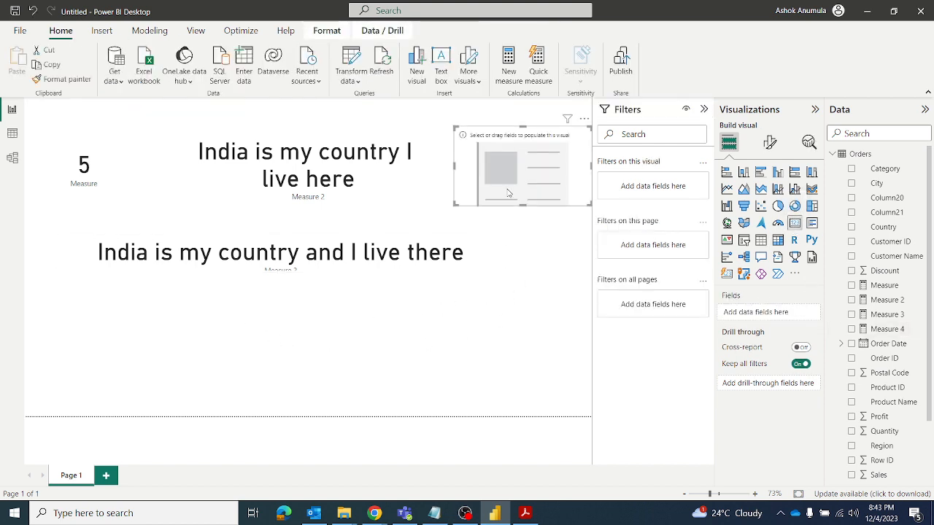
left_click_drag(486, 214, 153, 366)
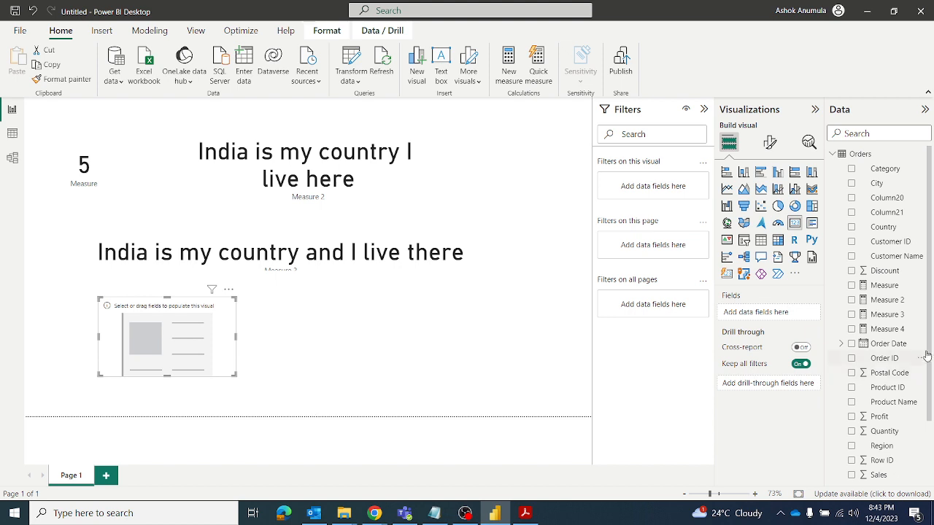
left_click_drag(887, 329, 227, 357)
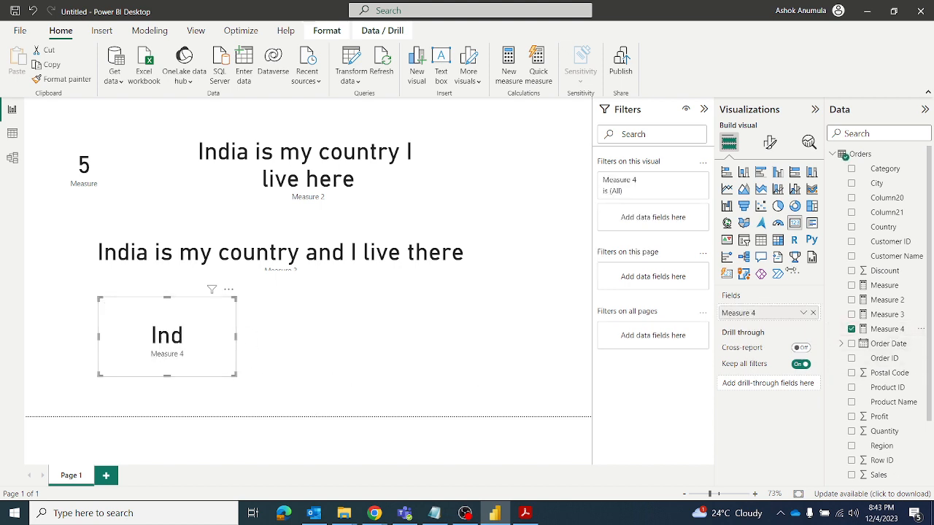
Step: Review the Measure 4 formula, shift its card toward the page's left edge, and shrink the card around its text
left_click(892, 329)
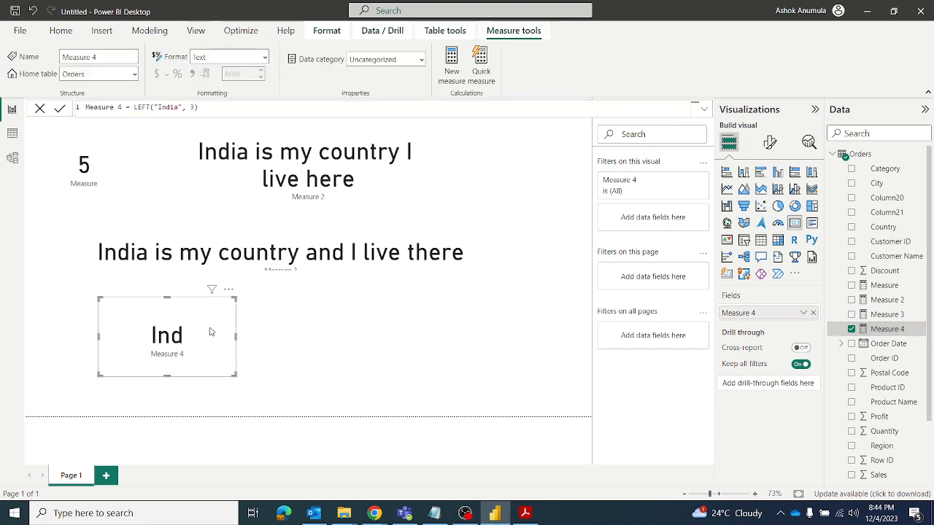
left_click_drag(209, 334, 170, 331)
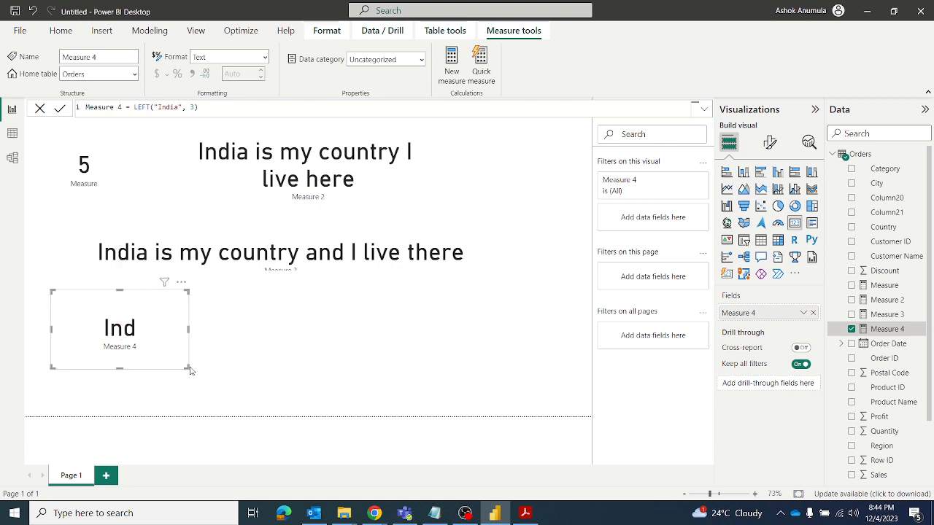
left_click_drag(189, 370, 150, 353)
left_click(208, 348)
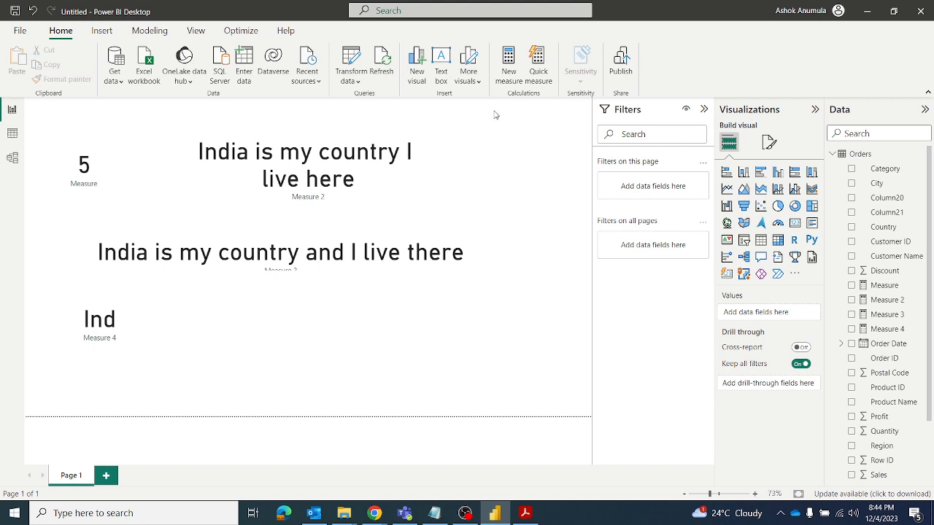
Step: Create a measure in the Orders table with the formula Measure 5 = RIGHT("India", 2)
left_click(509, 60)
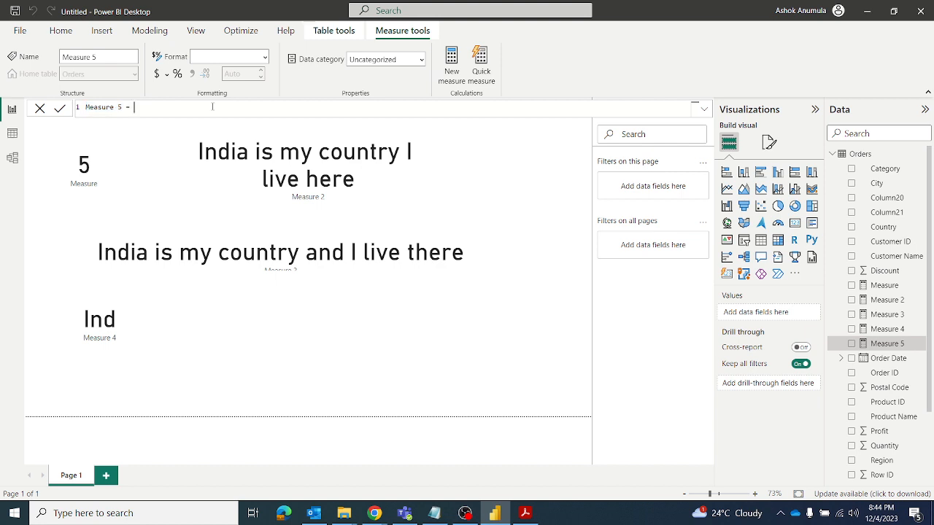
type("right")
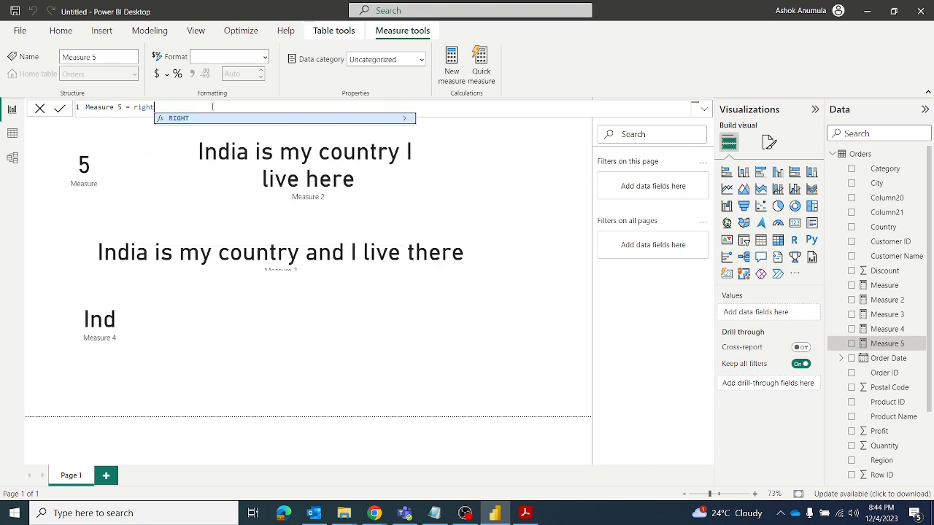
key("Tab")
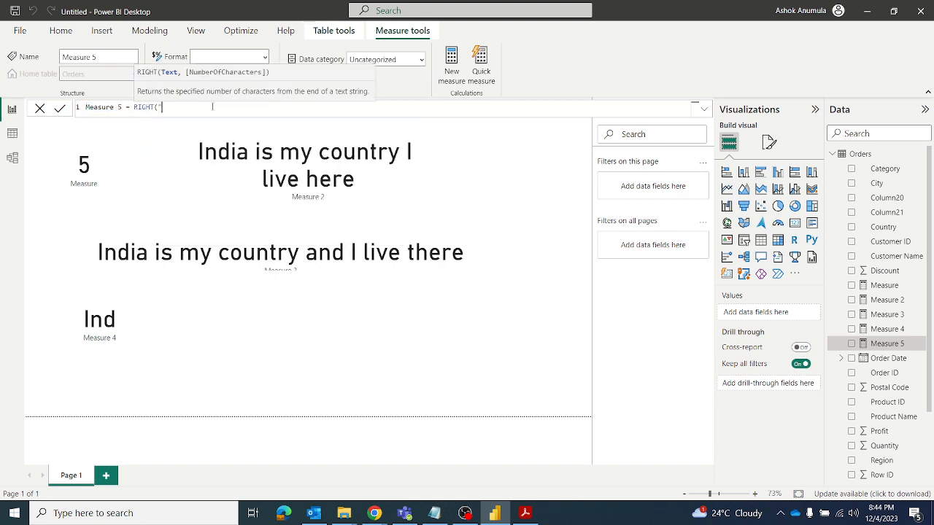
type("\"India\", 2)")
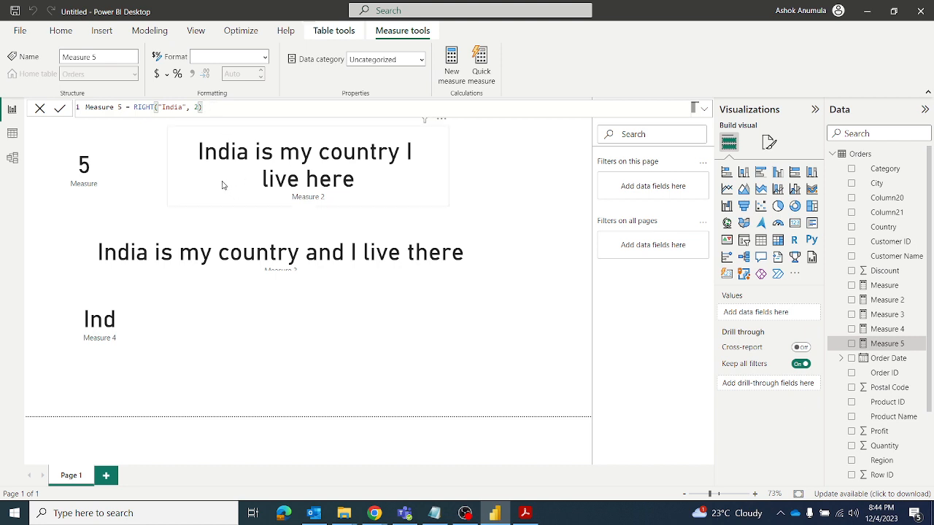
left_click(57, 108)
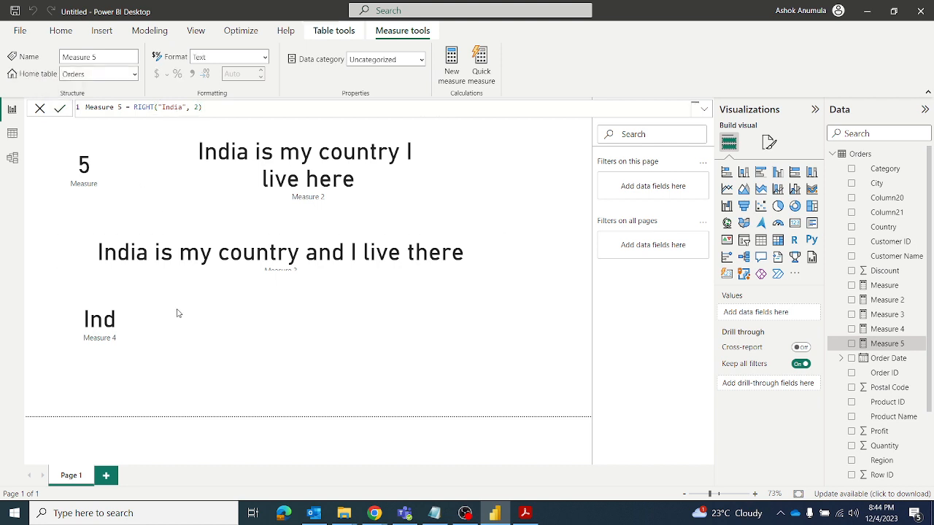
Step: Add a card showing Measure 5 to the right of the Measure 4 card and shrink it to a similar size
left_click(219, 323)
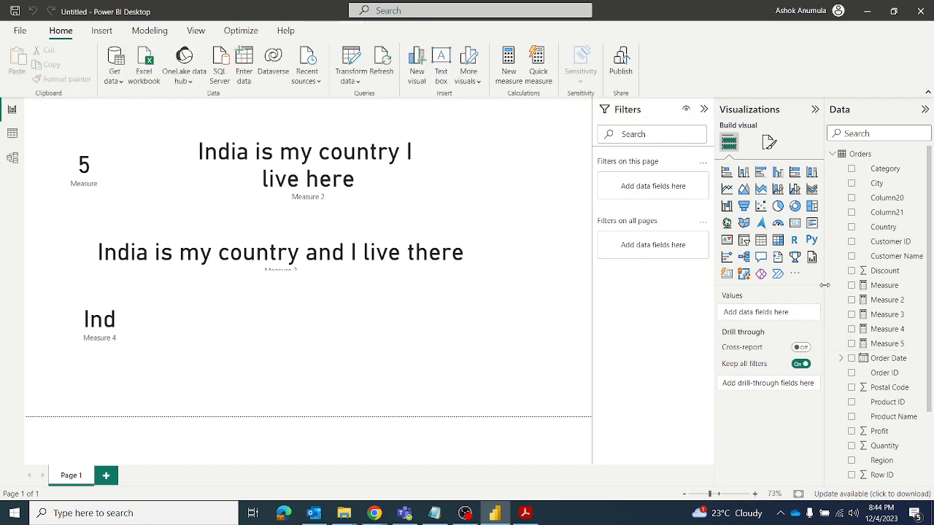
left_click(795, 223)
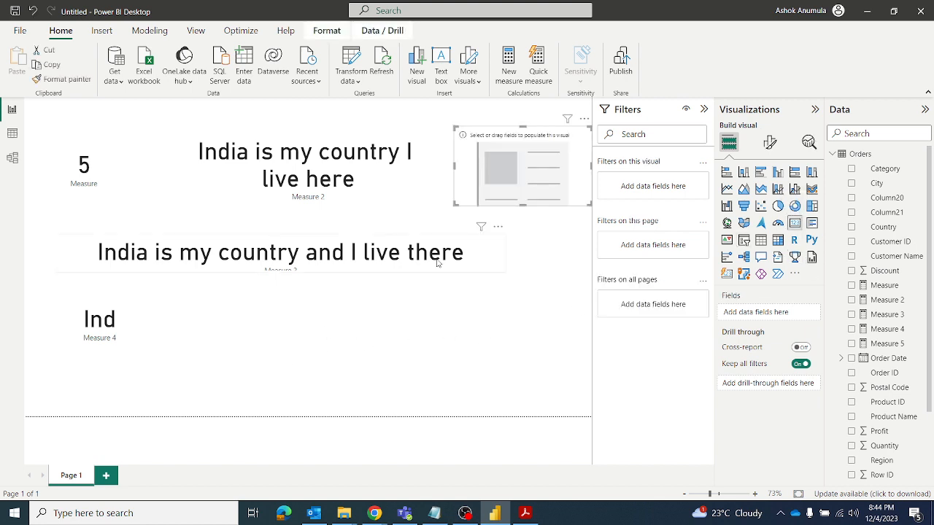
left_click_drag(496, 187, 192, 360)
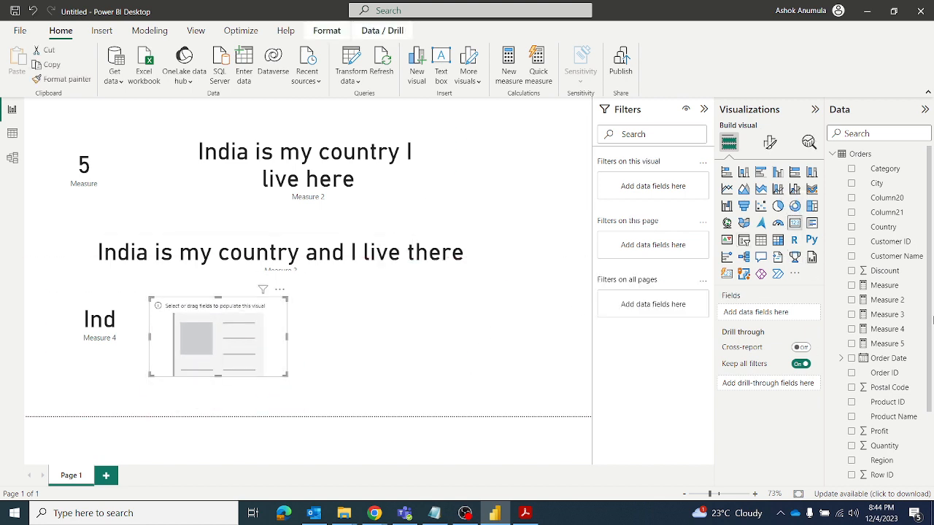
left_click_drag(888, 344, 205, 349)
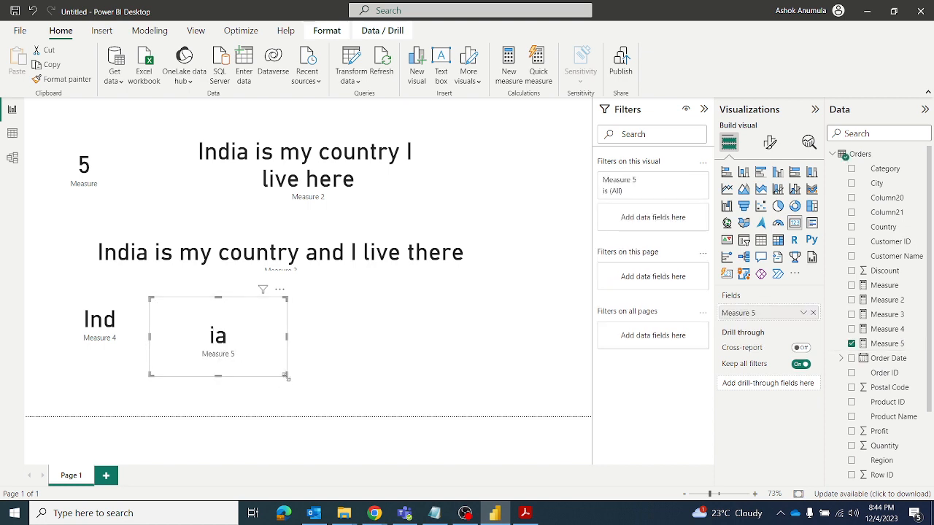
left_click_drag(284, 374, 223, 348)
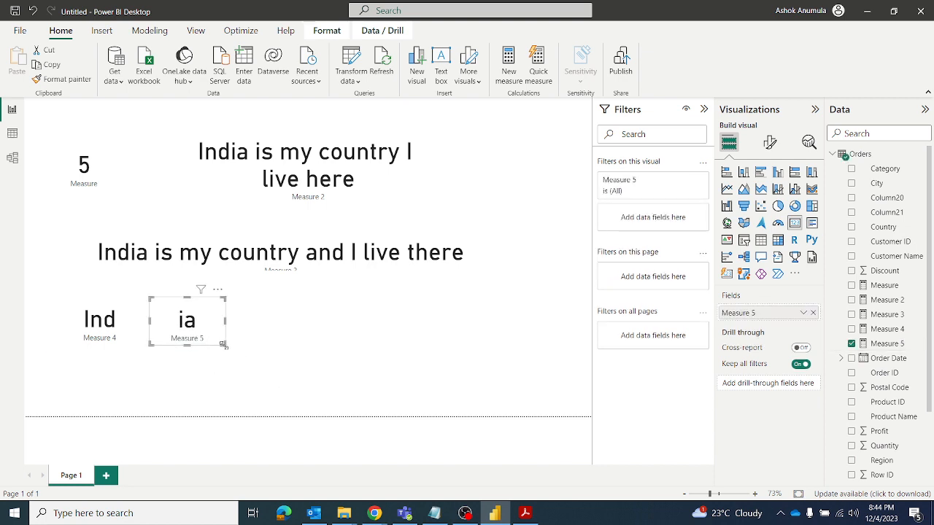
left_click(268, 344)
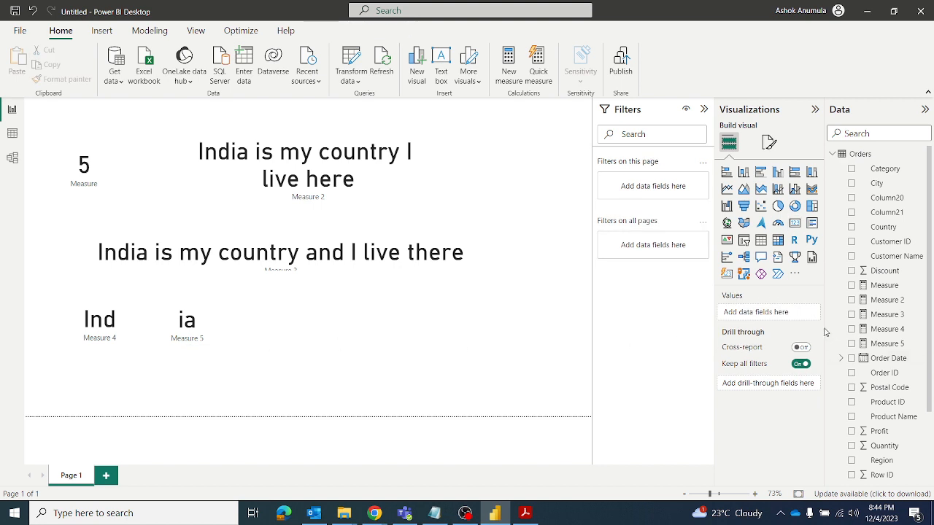
Step: Create a measure in the Orders table with the formula Measure 6 = MID("India", 1, 2)
left_click(509, 64)
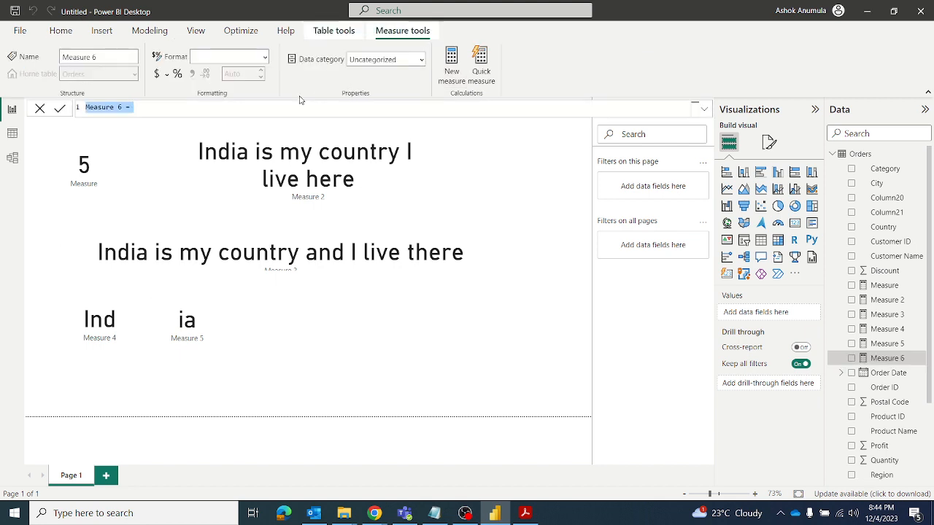
left_click(187, 110)
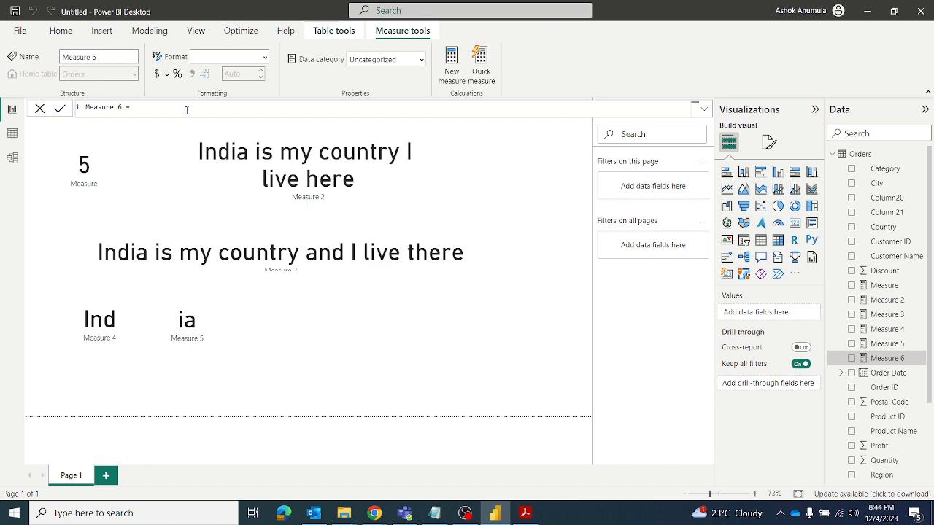
type("m")
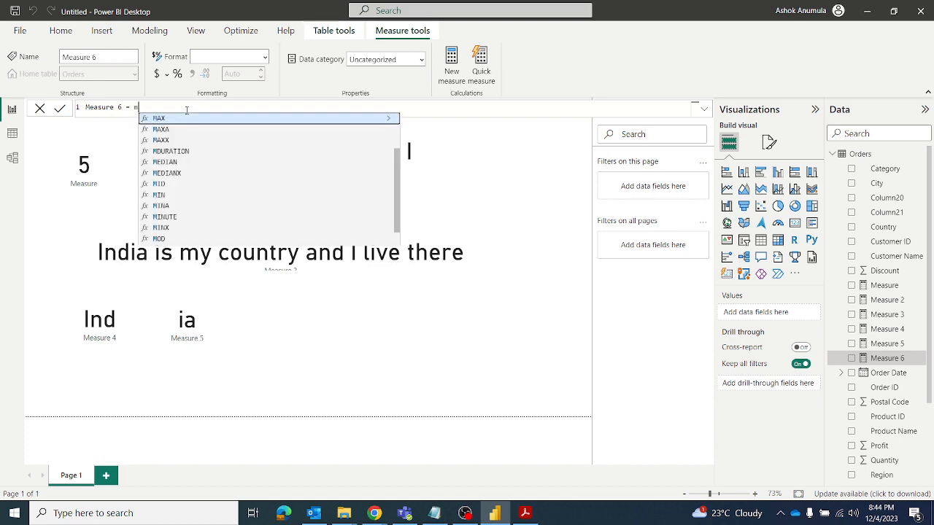
type("id")
key("Tab")
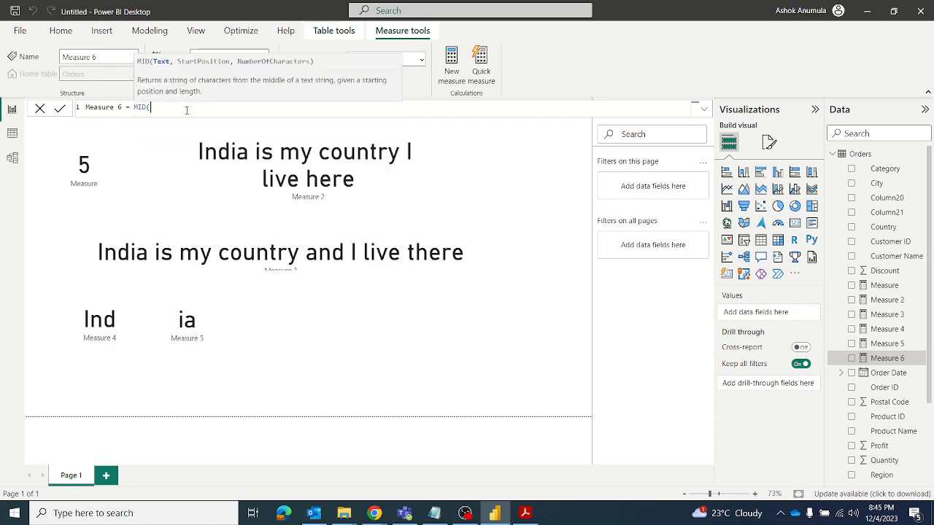
type("\"India")
type("\", ")
type("2")
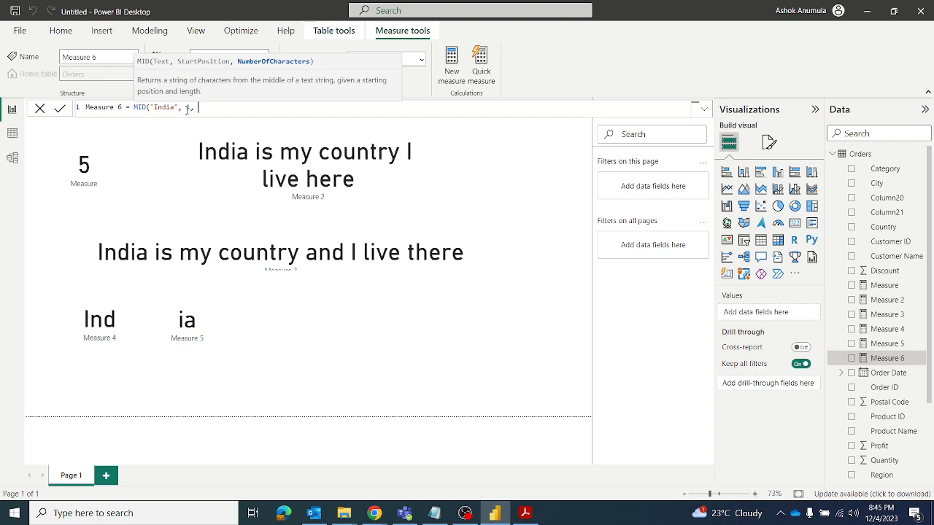
type("2)")
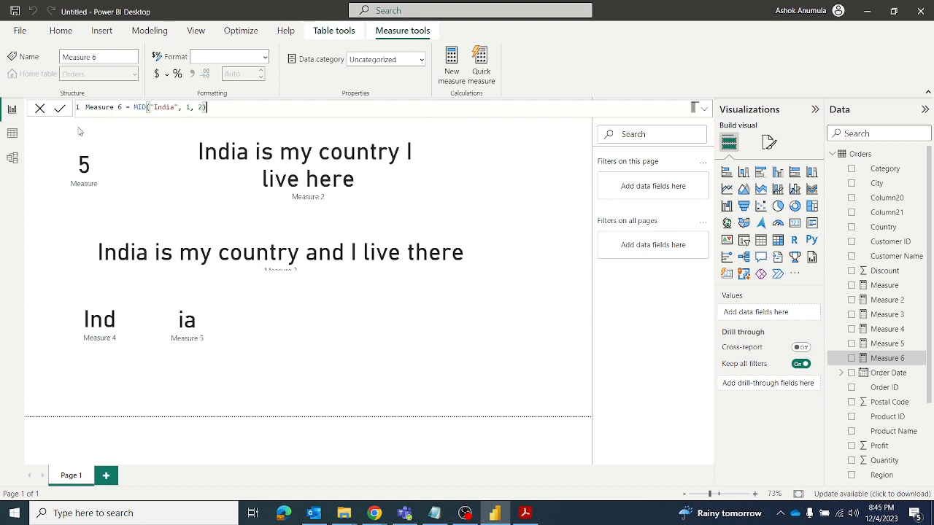
Step: Add a card showing Measure 6 to the right of the Measure 5 card
left_click(379, 344)
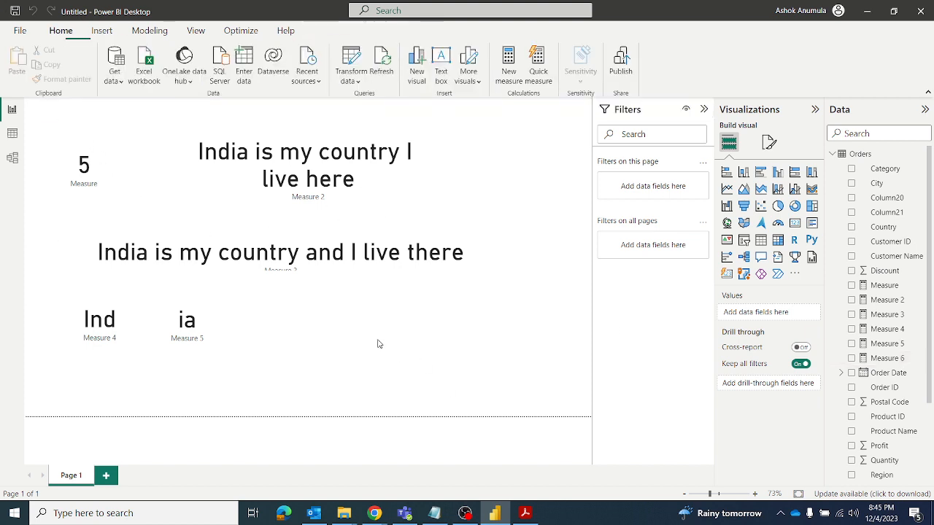
left_click(794, 223)
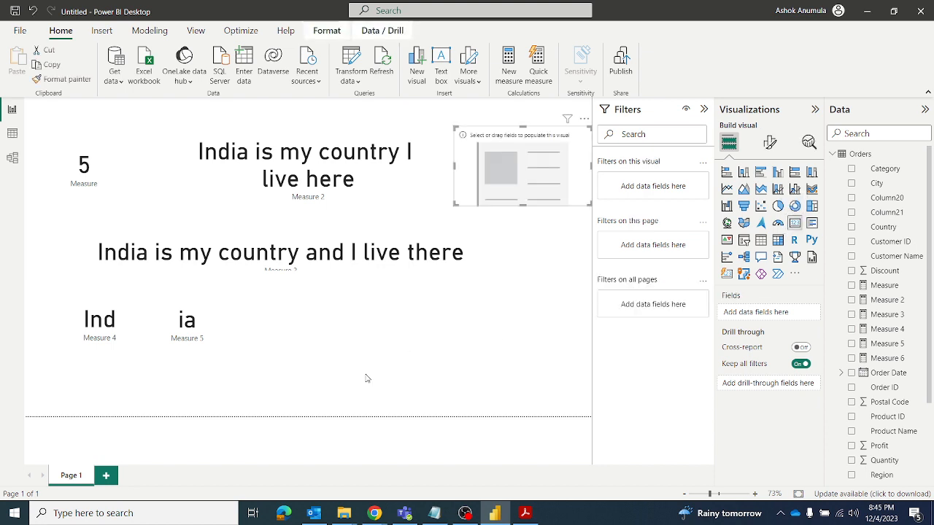
left_click_drag(511, 208, 334, 364)
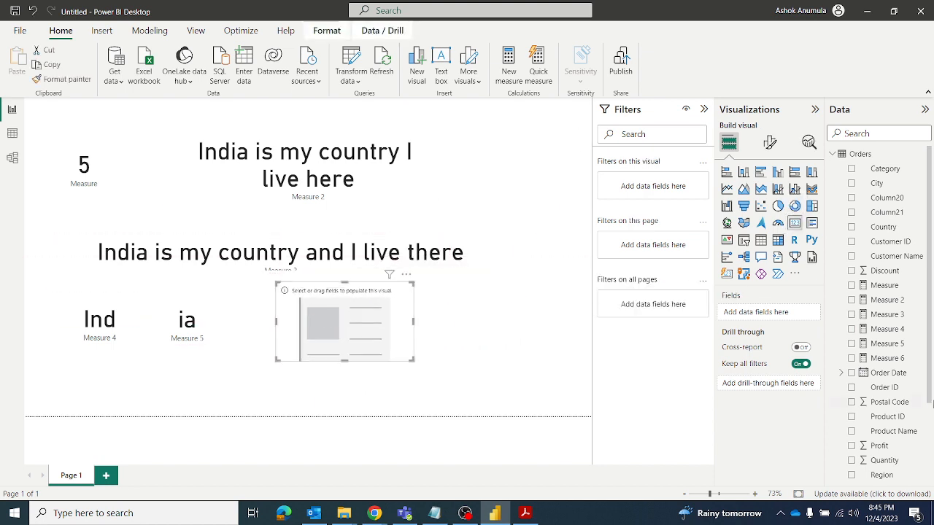
left_click_drag(887, 359, 370, 355)
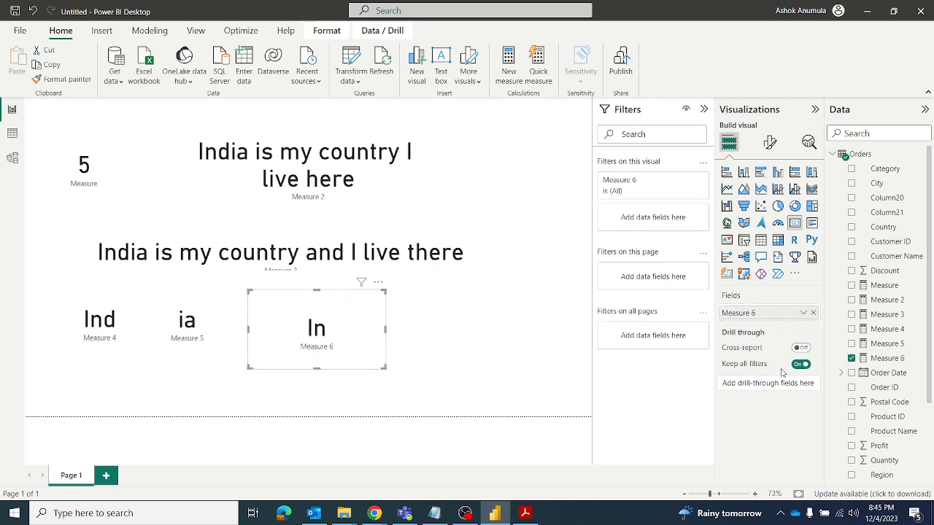
Step: Change the character count in the Measure 6 formula so it reads MID("India", 1, 4)
left_click(883, 358)
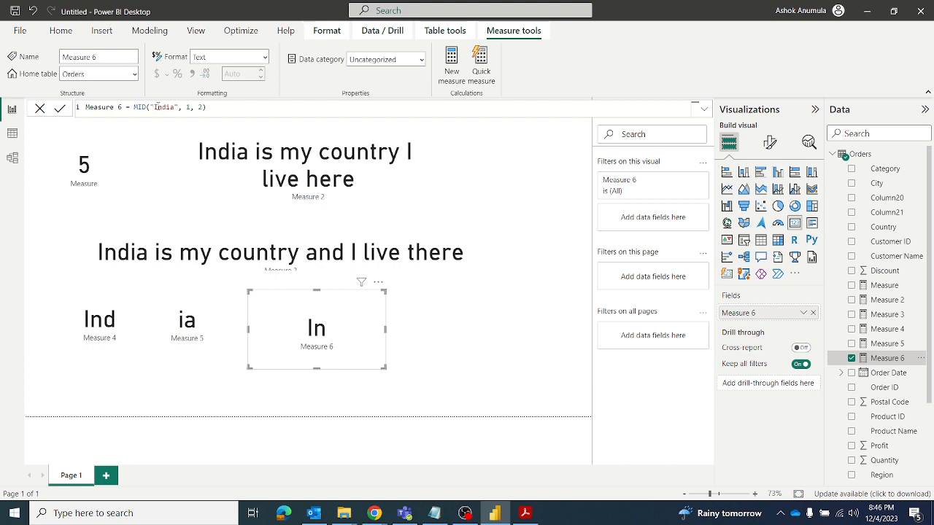
left_click(203, 107)
key("BackSpace")
type("4")
left_click(60, 108)
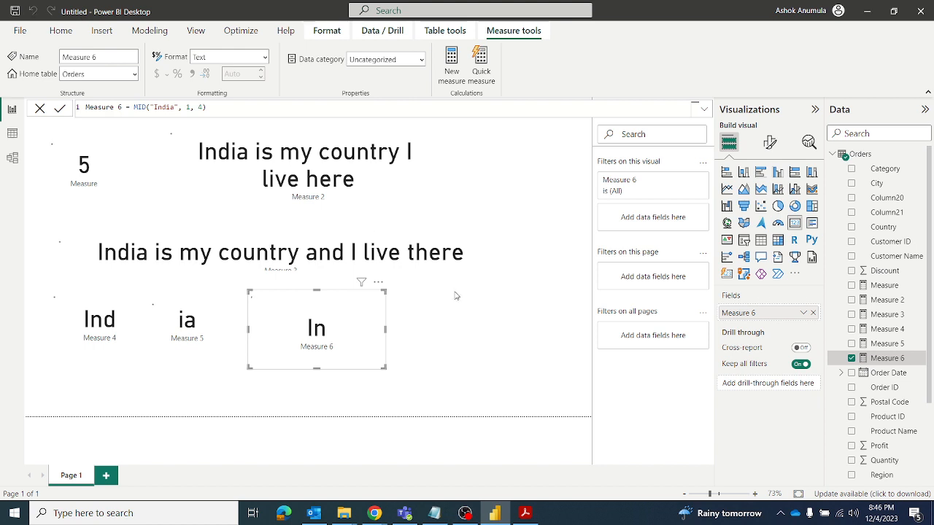
left_click(449, 363)
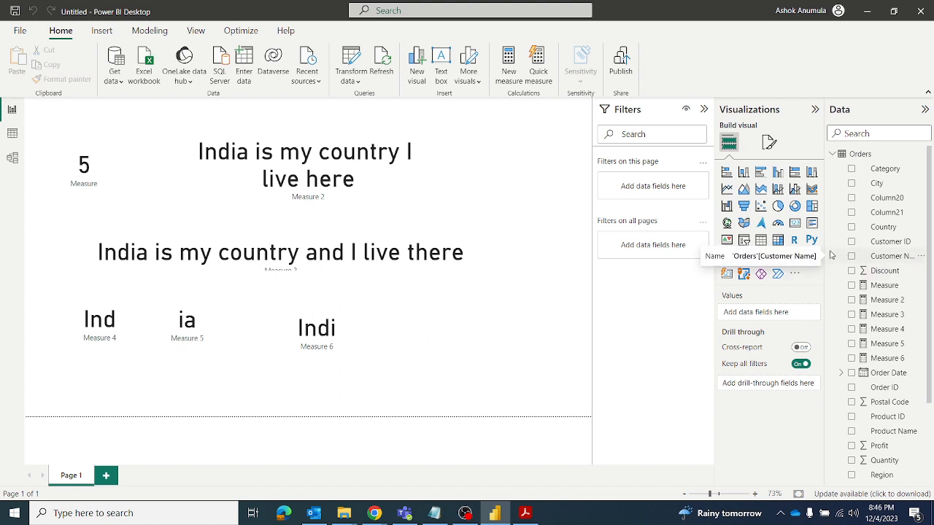
Step: Add a new report page and check the DAX text functions list in the syllabus PDF before returning to Power BI Desktop
left_click(106, 474)
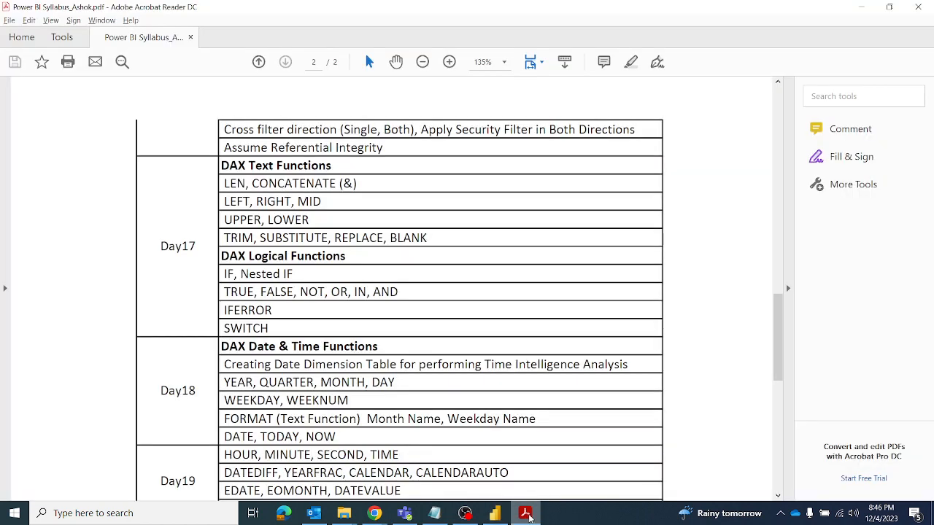
left_click(525, 512)
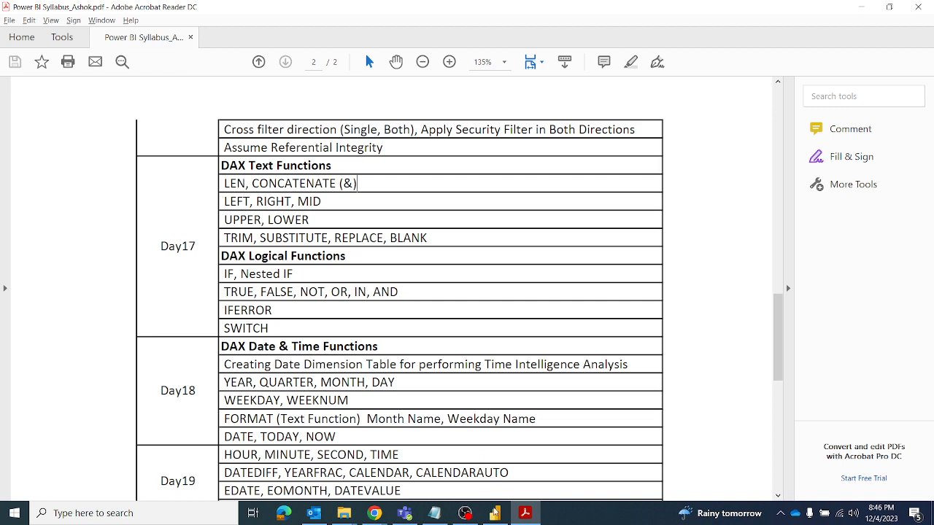
mouse_move(494, 517)
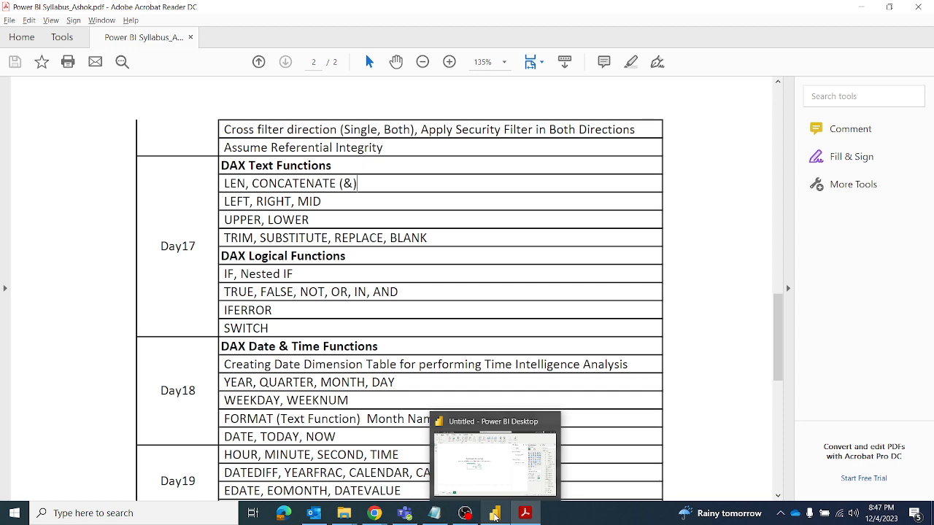
left_click(494, 516)
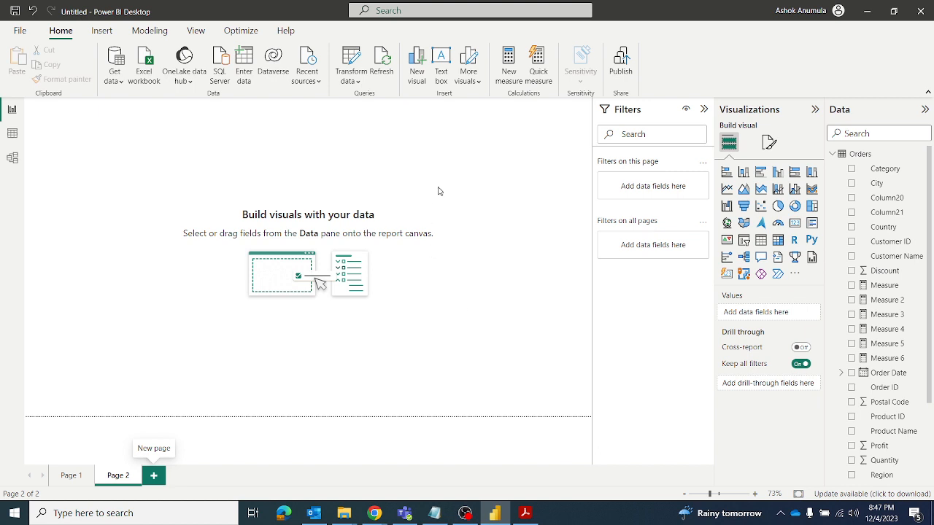
Step: Create a measure in the Orders table with the formula Measure 7 = UPPER("india")
left_click(509, 61)
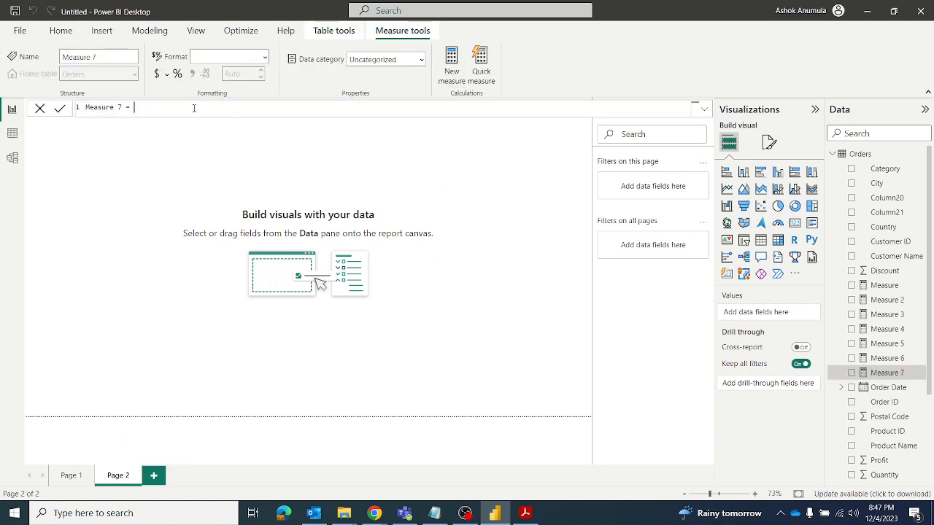
type("upp")
key("Tab")
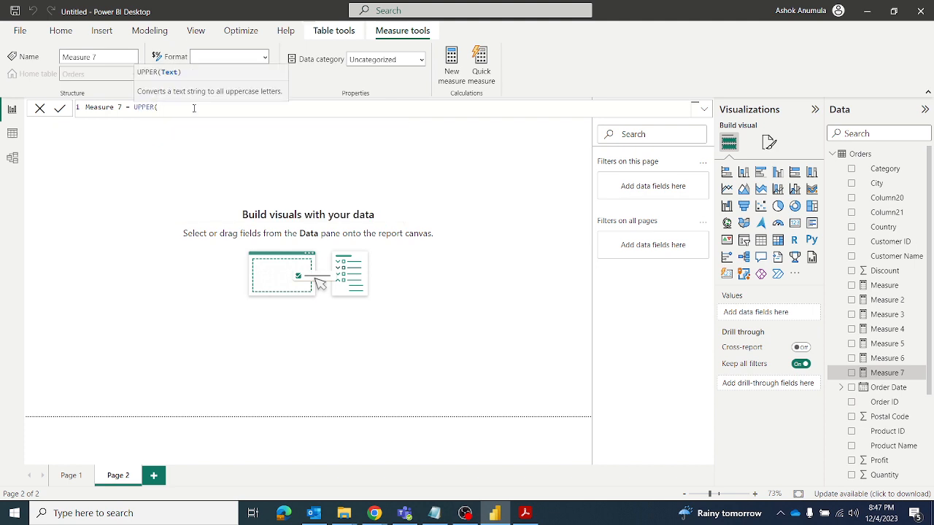
type("\"india\")")
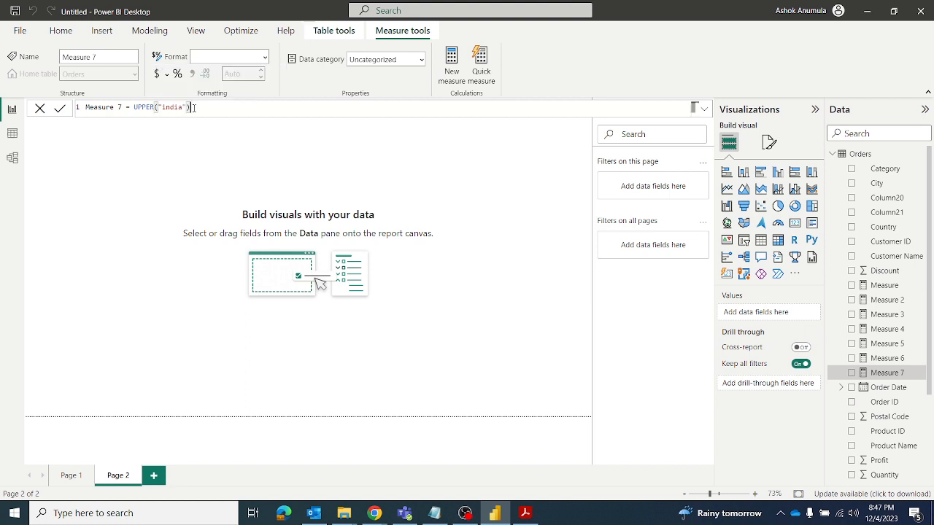
left_click(59, 108)
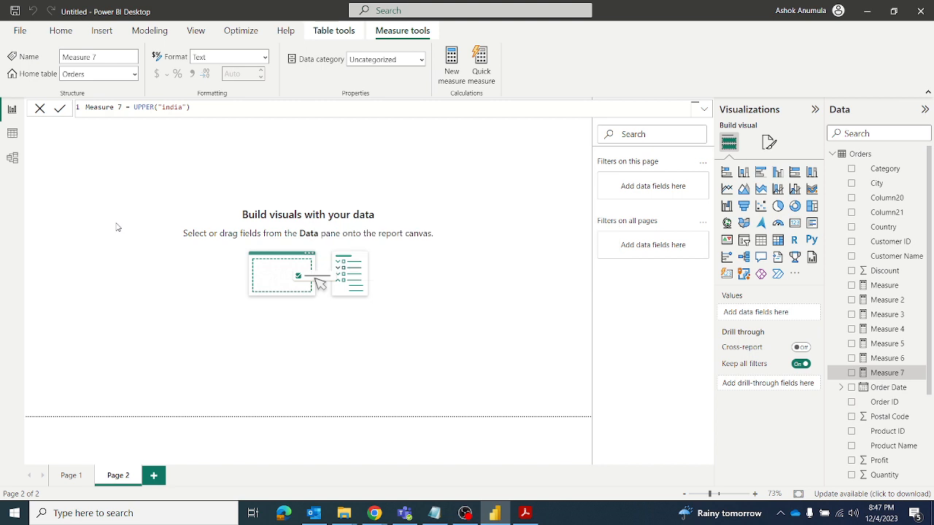
left_click(105, 181)
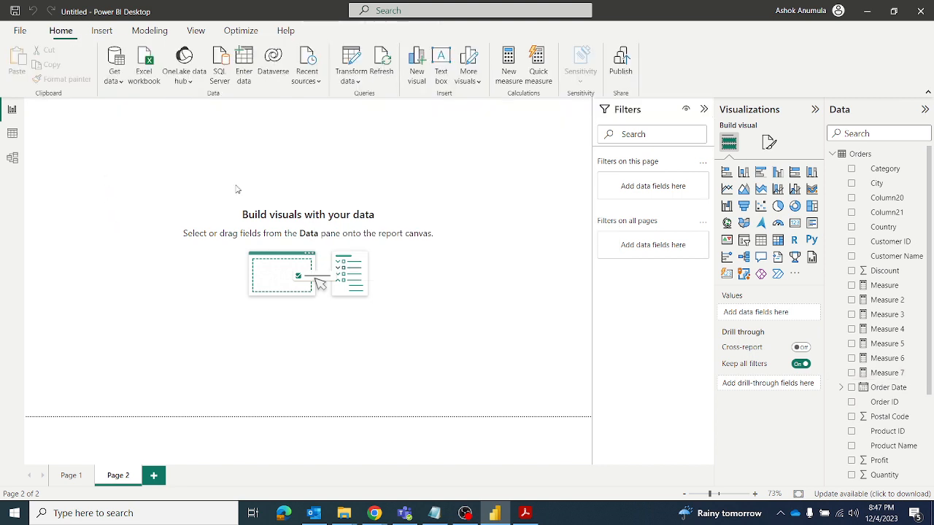
Step: Add a card showing Measure 7 near the upper-left corner of Page 2 and shrink it around its text
left_click(795, 223)
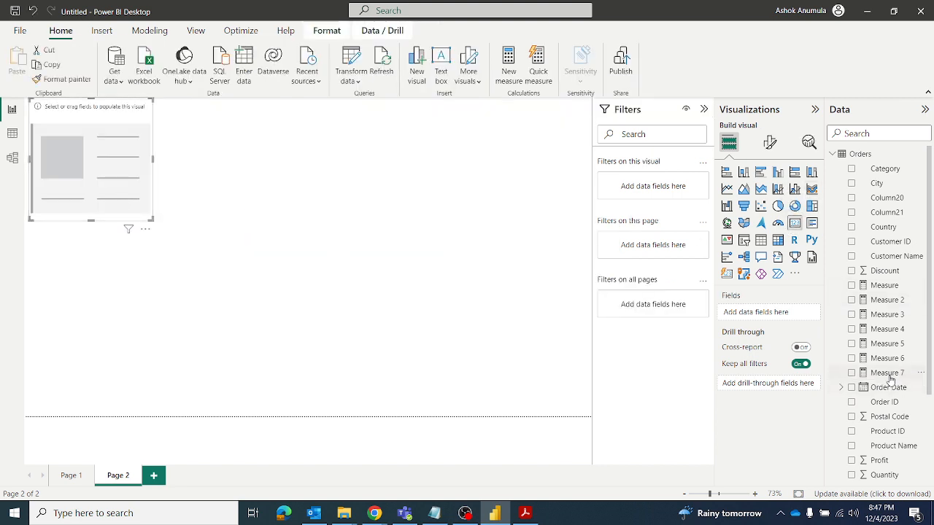
left_click_drag(888, 374, 74, 155)
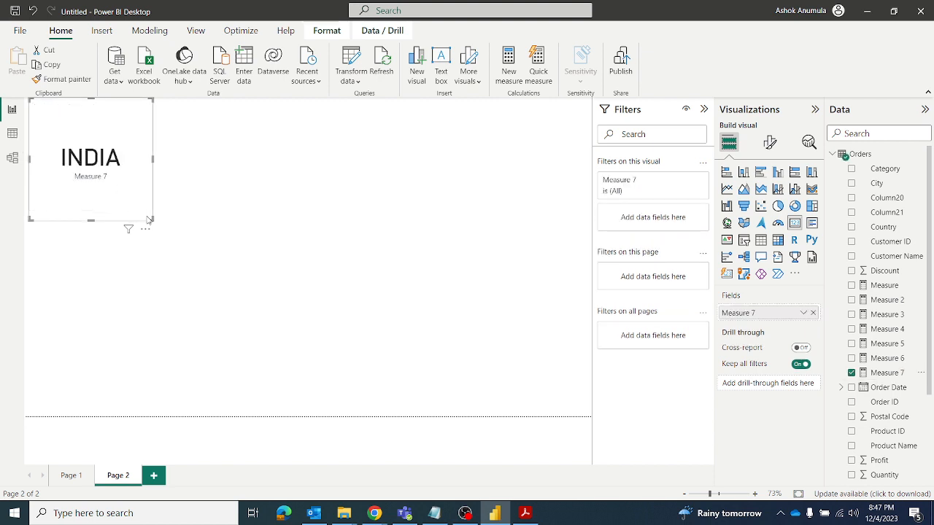
left_click_drag(151, 219, 125, 166)
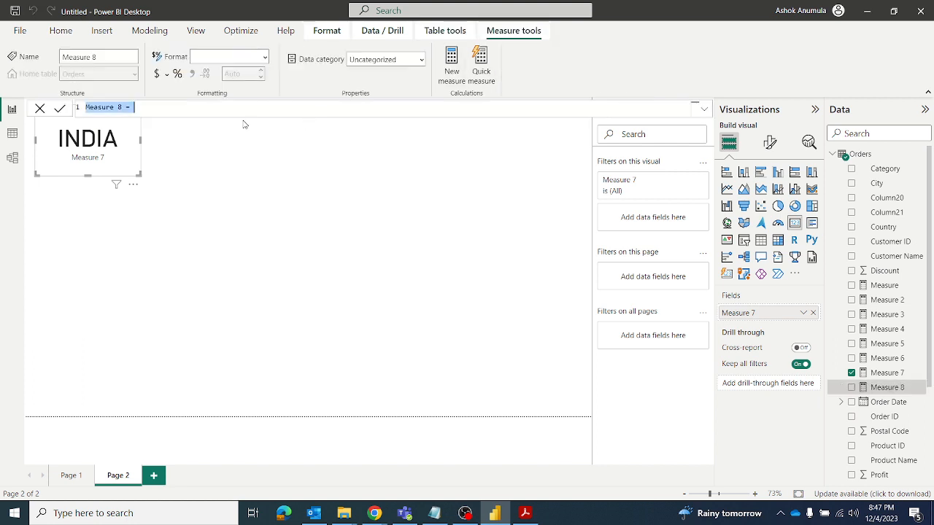
Step: Create a measure in the Orders table with the formula Measure 8 = LOWER("INdiA")
left_click(240, 107)
type("LOWER(")
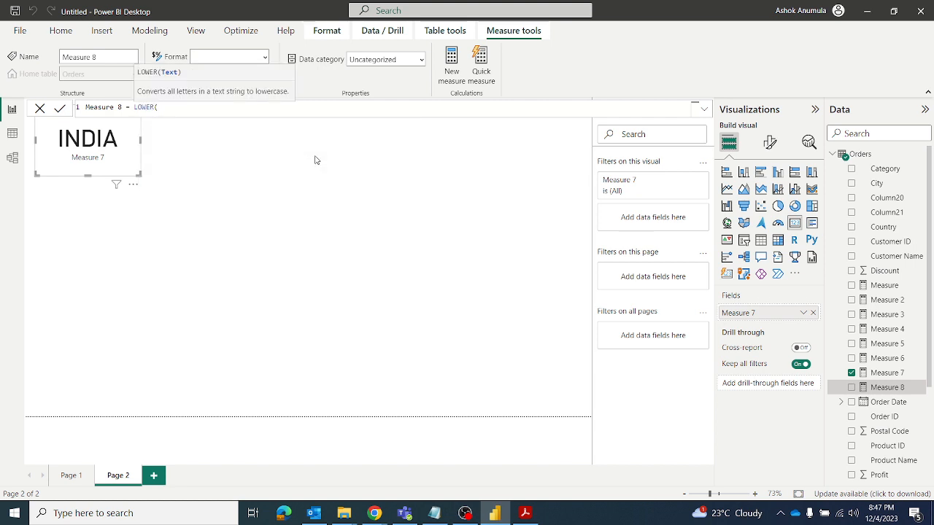
type("\"INDiA\")")
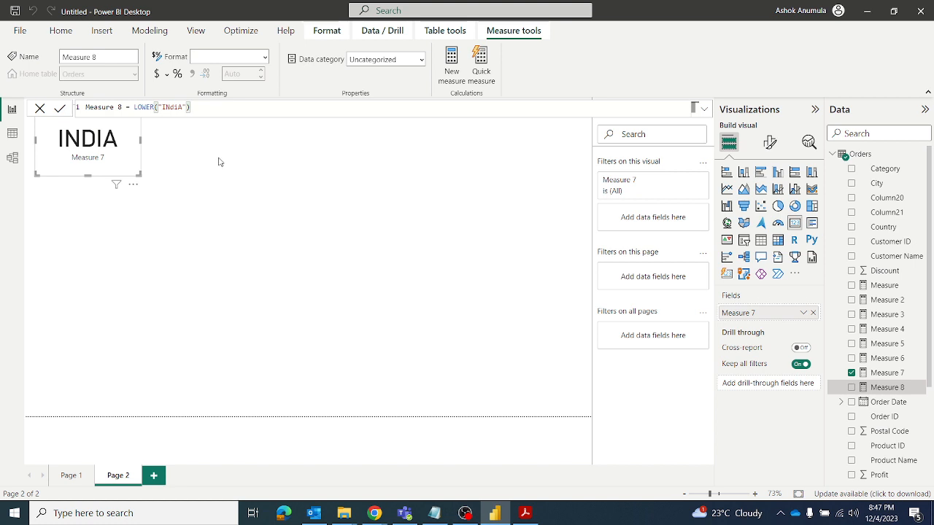
key("Return")
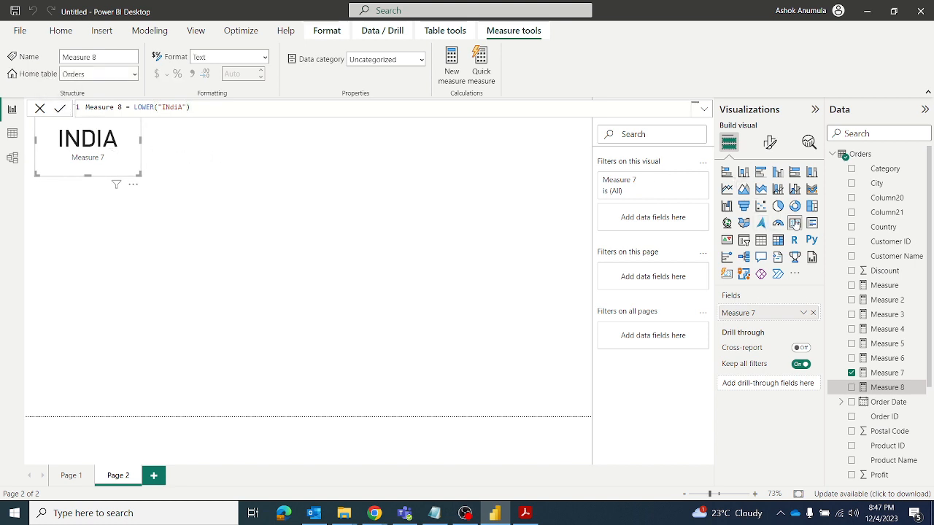
left_click(224, 177)
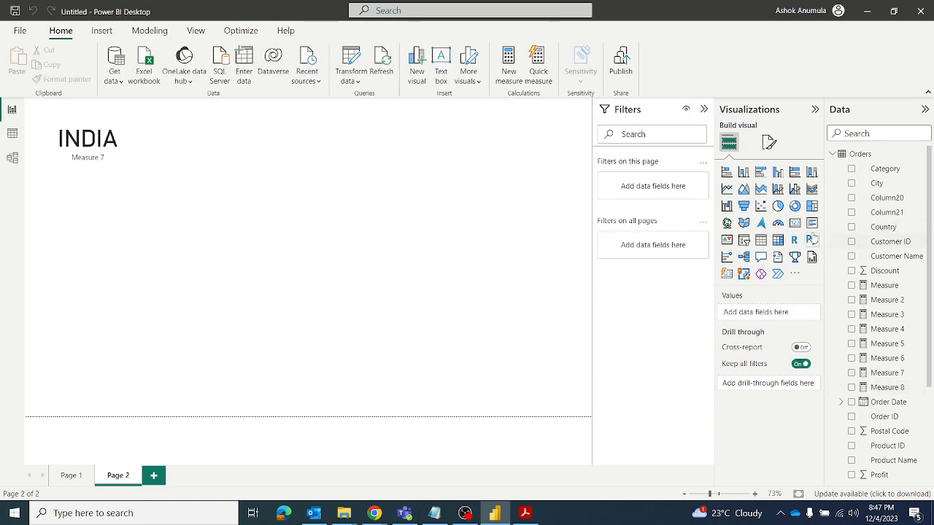
Step: Add a card showing Measure 8 to the right of the Measure 7 card
left_click(798, 225)
left_click_drag(87, 219, 230, 131)
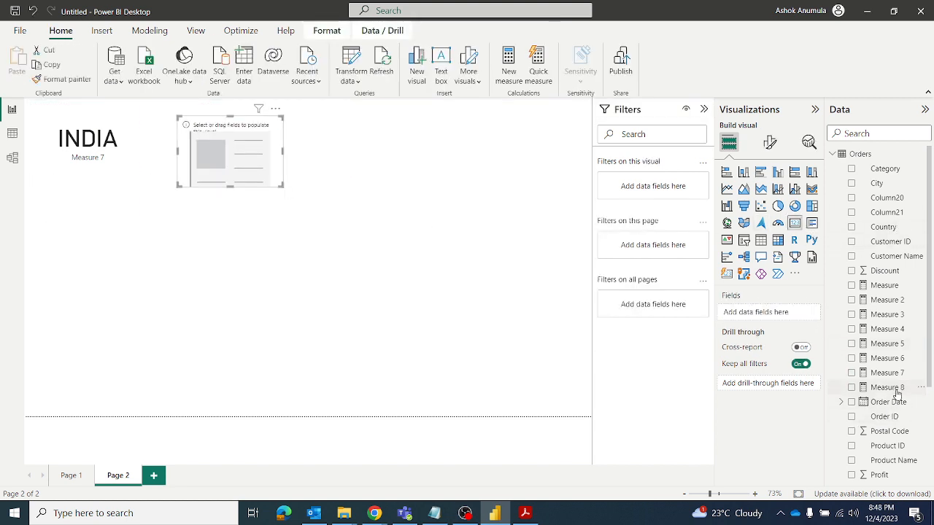
left_click_drag(887, 388, 236, 159)
left_click(305, 172)
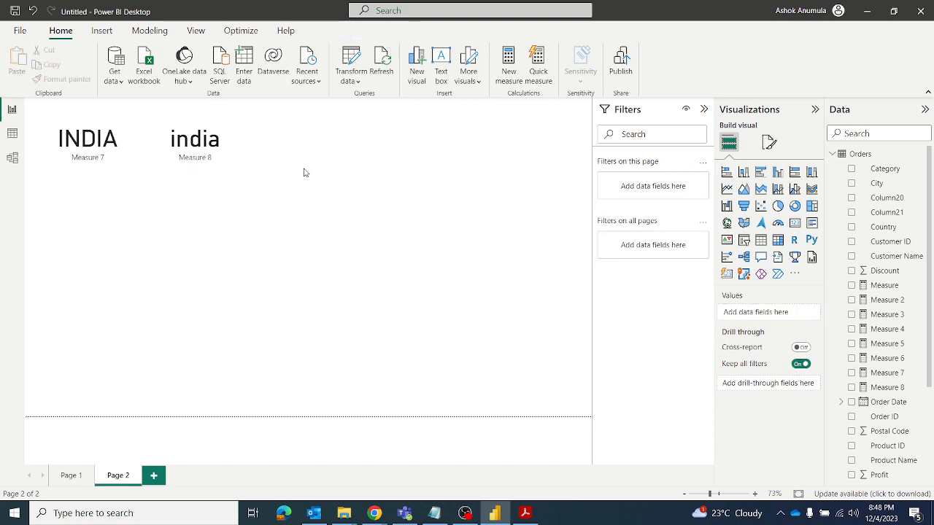
Step: Check the text functions in the syllabus PDF and the Zoom meeting in Chrome before returning to Power BI Desktop
left_click(525, 513)
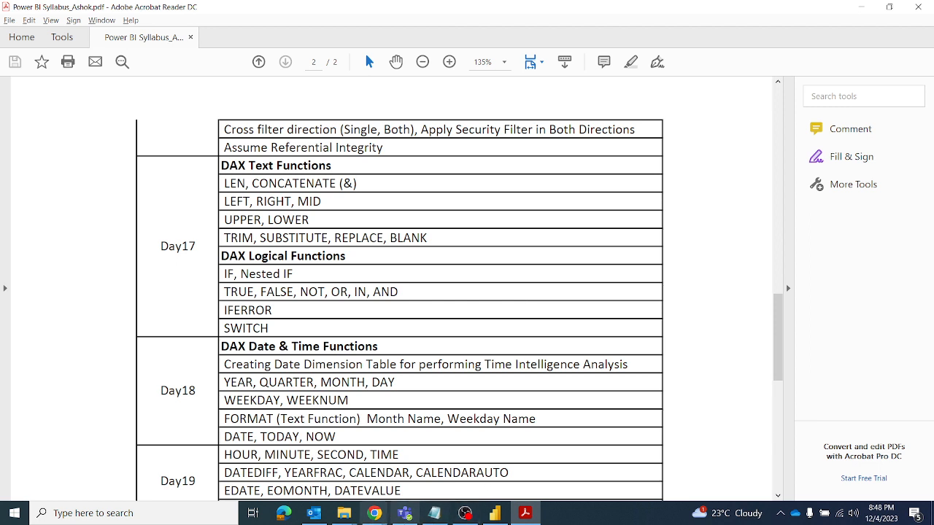
left_click(373, 513)
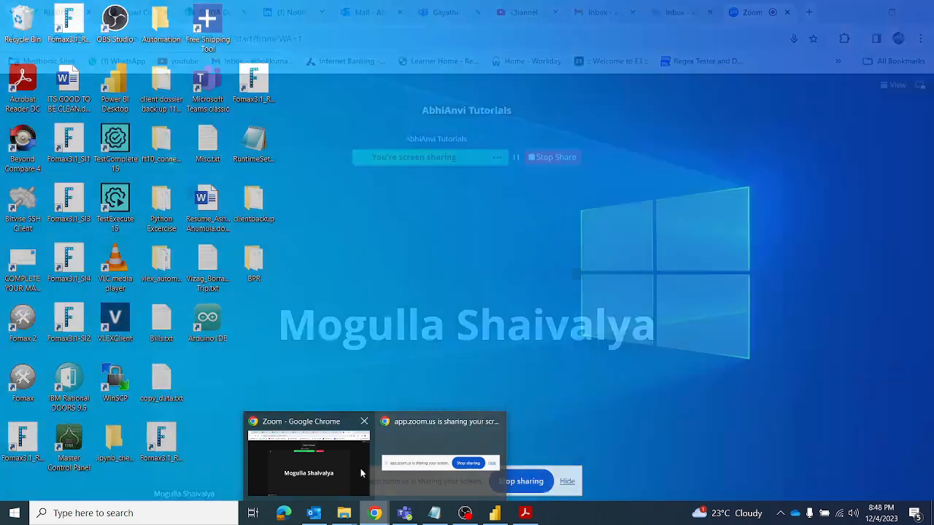
left_click(361, 473)
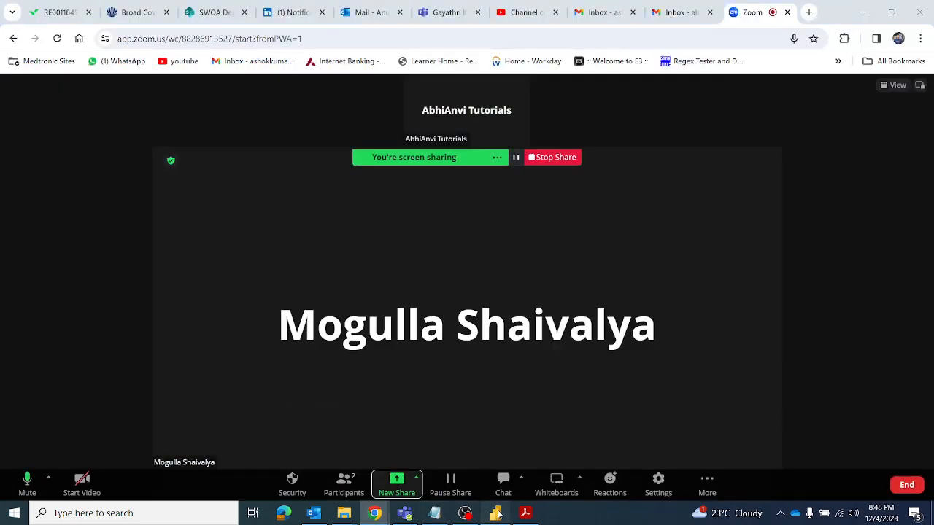
left_click(494, 513)
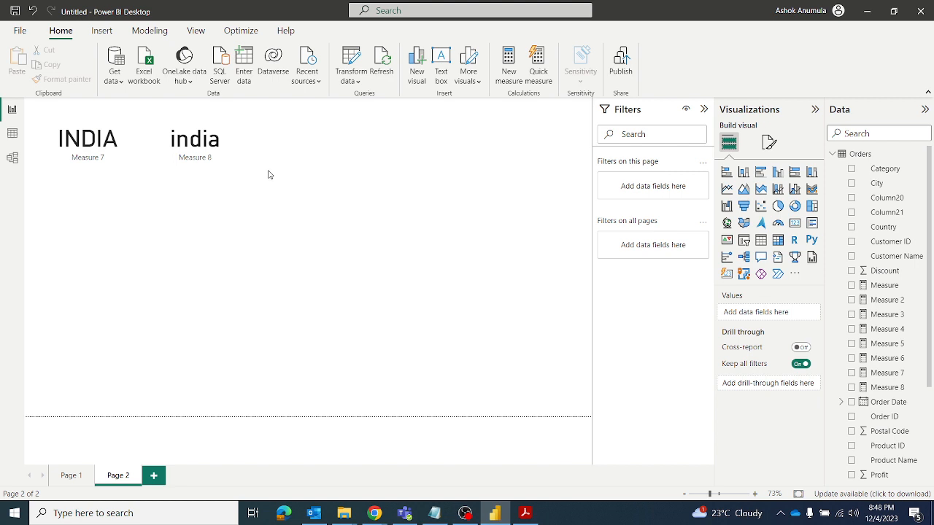
Step: Create a measure in the Orders table with the formula Measure 9 = LEN(" India"), keeping a leading space in the text
left_click(510, 60)
left_click(226, 110)
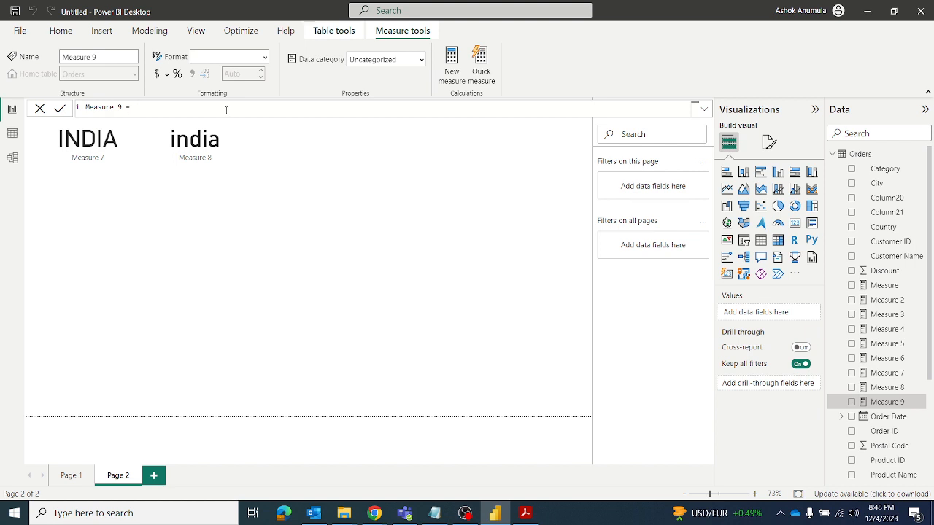
type("LEN")
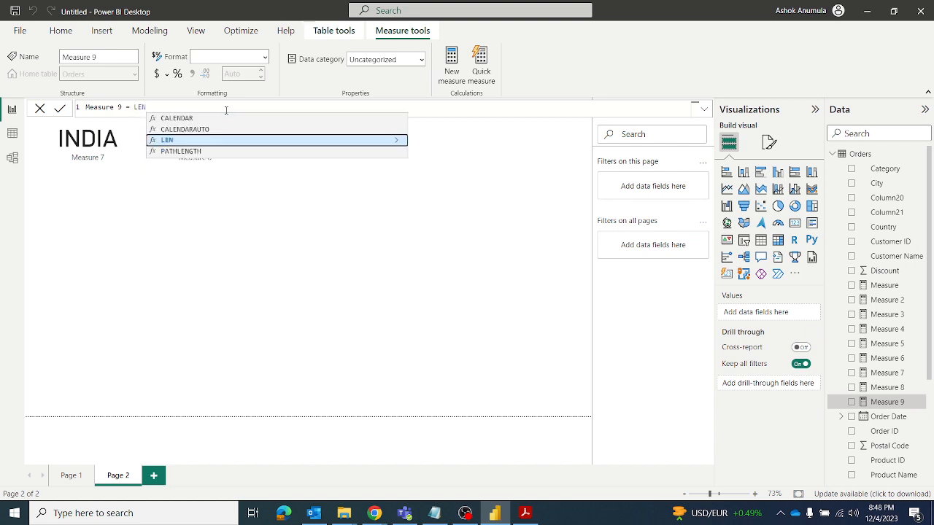
type("(")
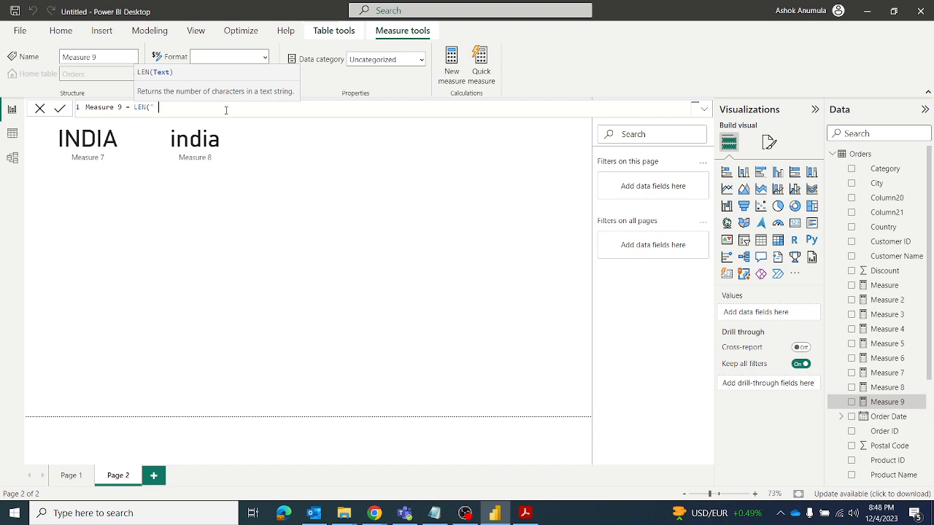
type("\" India\")")
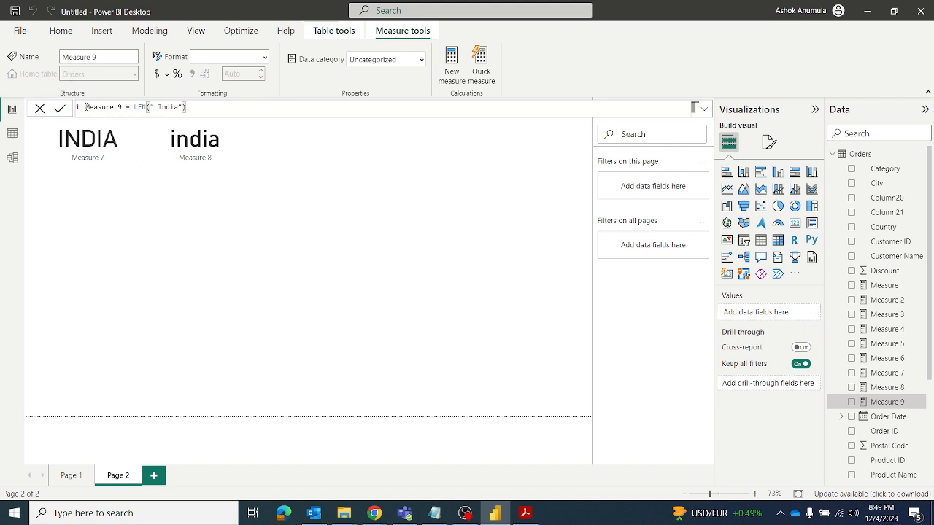
left_click(59, 111)
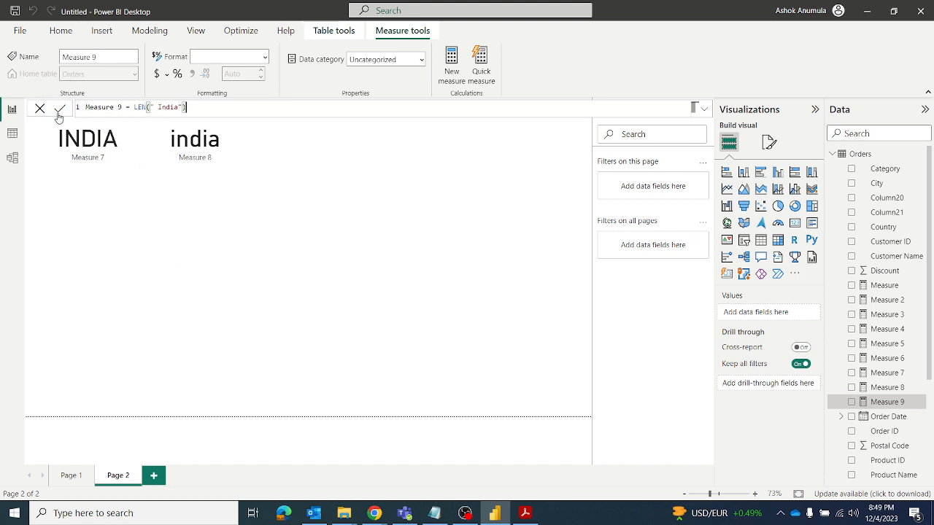
left_click(325, 167)
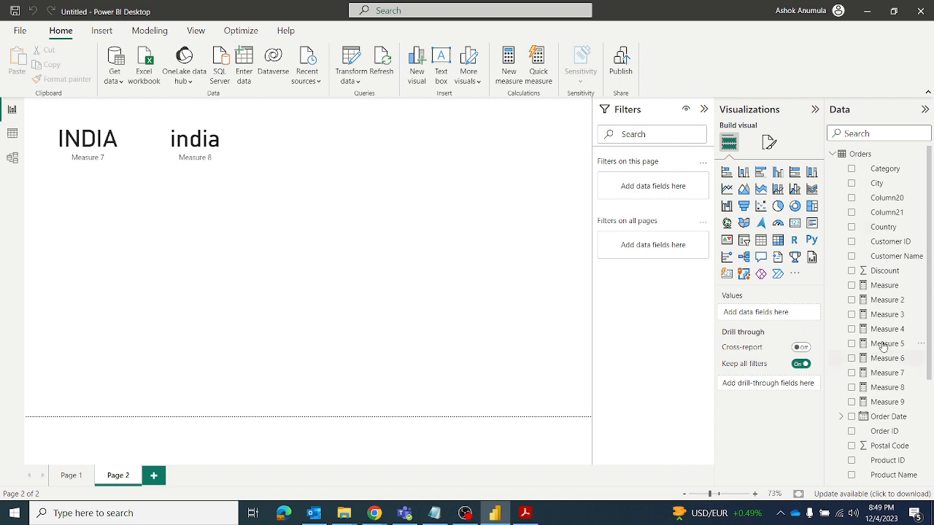
Step: Add a card showing Measure 9 to the right of the Measure 8 card
left_click(794, 223)
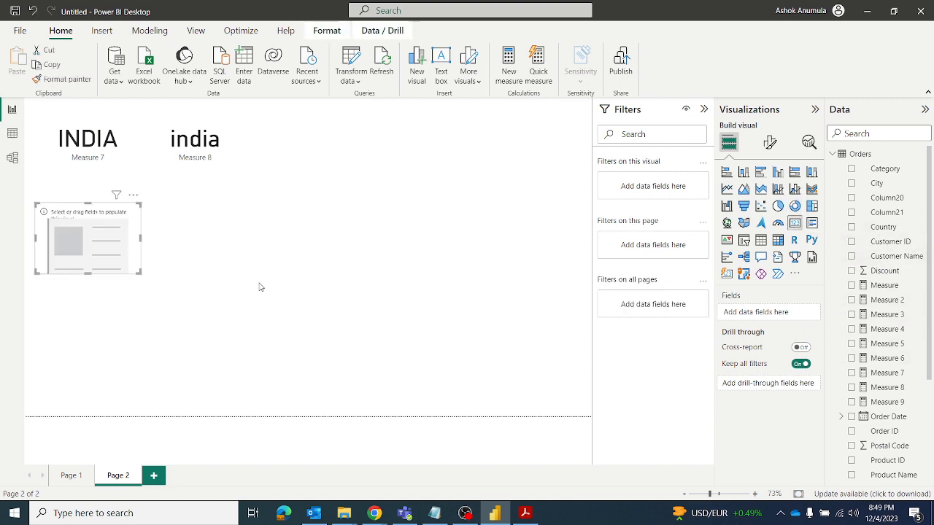
left_click_drag(108, 260, 365, 162)
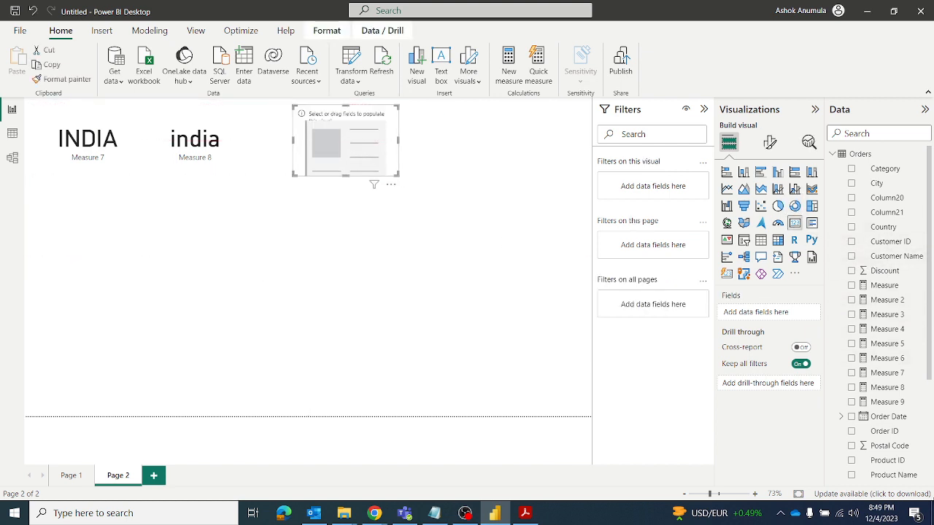
left_click_drag(896, 402, 332, 162)
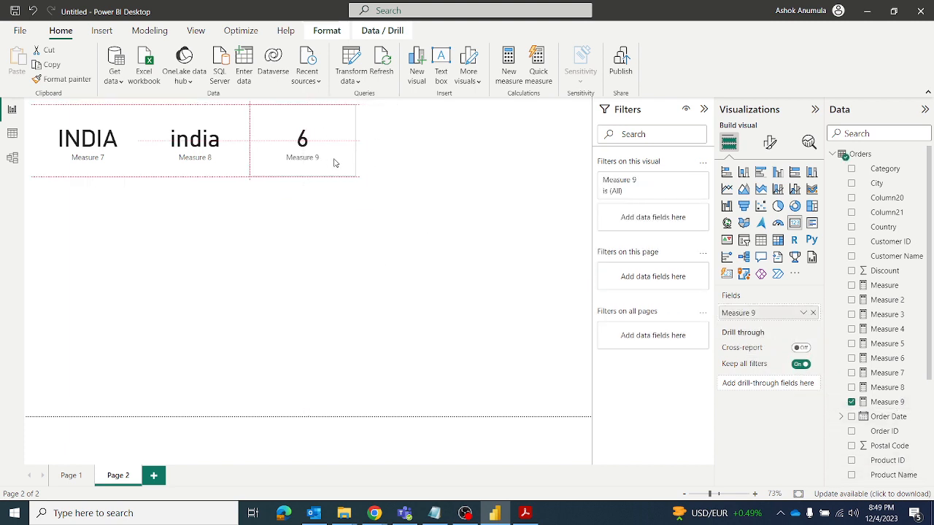
Step: Wrap the text in Measure 9 with TRIM so the formula reads LEN(TRIM(" India")), and commit it
left_click(893, 402)
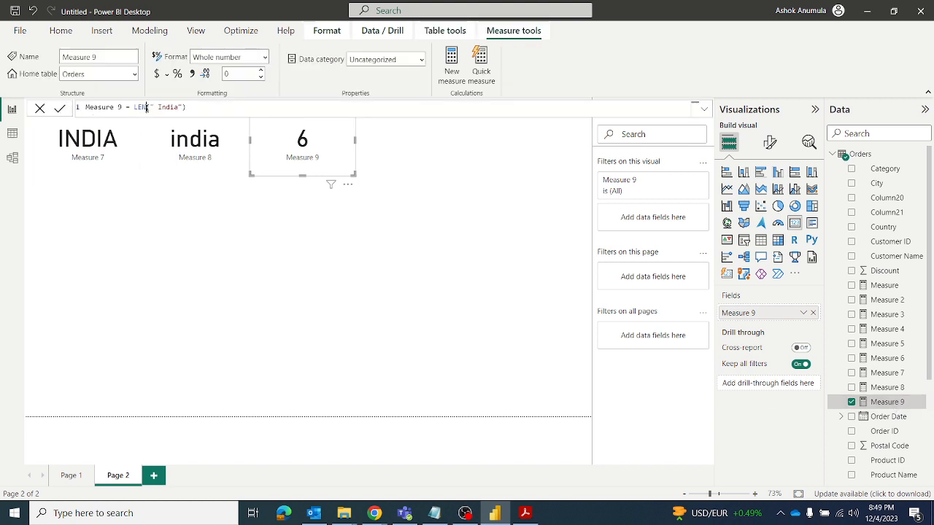
left_click(146, 107)
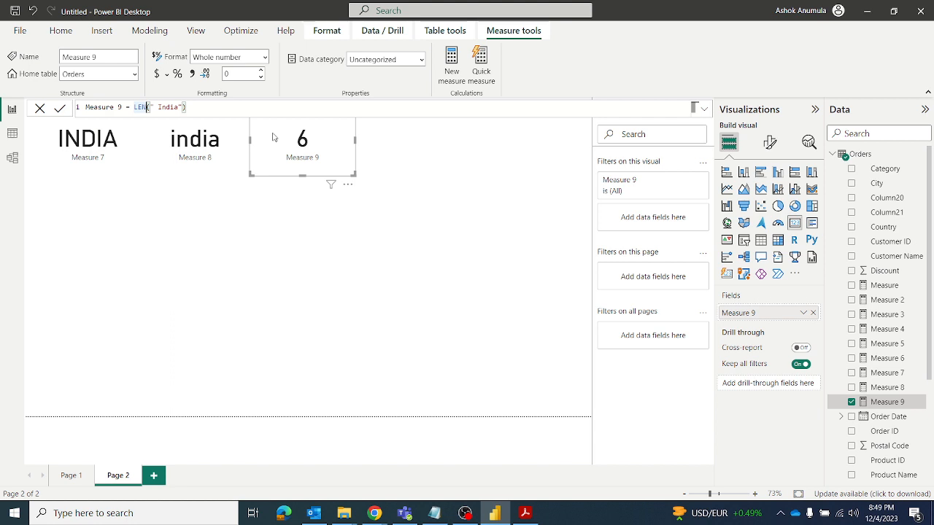
type("(")
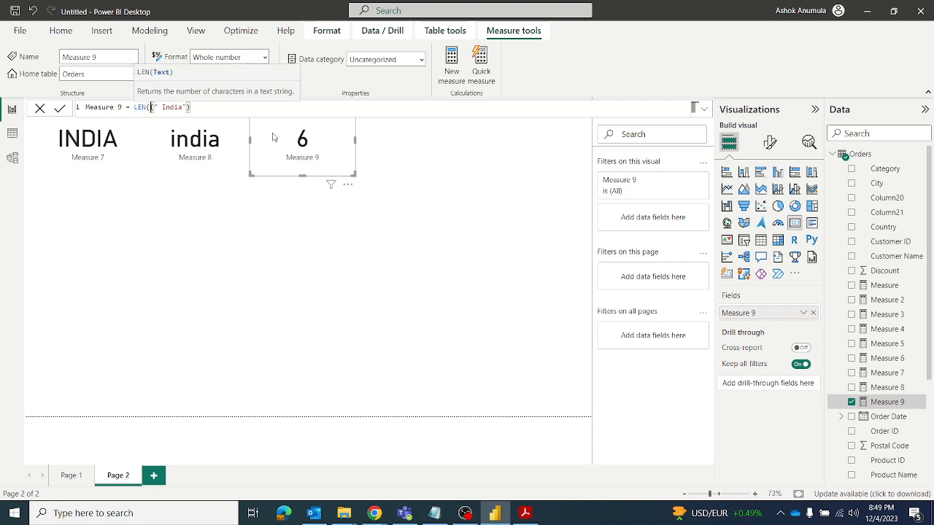
type("TRIM(")
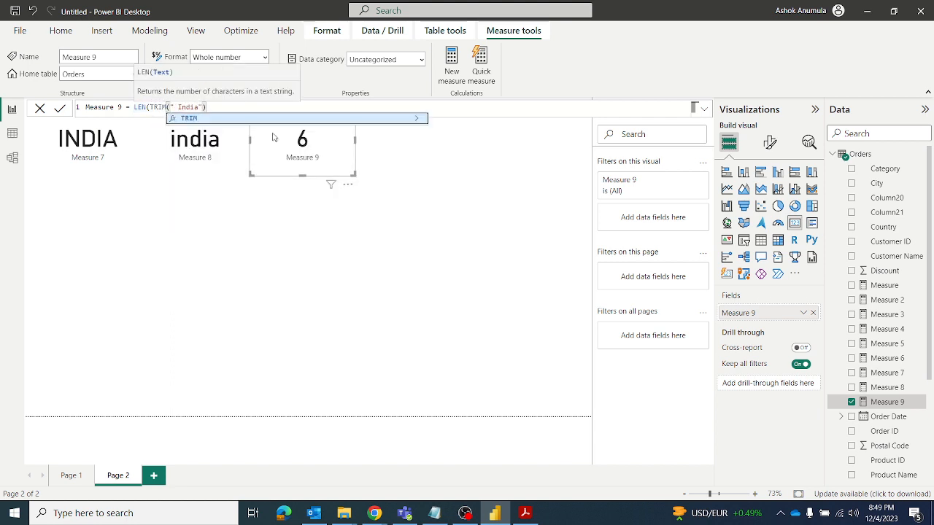
left_click(220, 112)
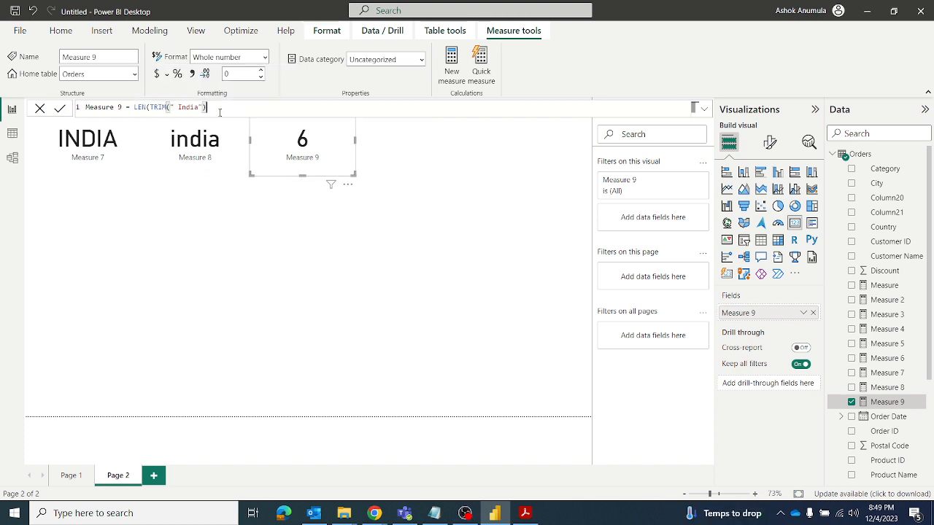
type(")")
left_click(175, 106)
left_click(151, 107)
left_click_drag(151, 107, 208, 107)
left_click(210, 107)
left_click(62, 110)
left_click(397, 153)
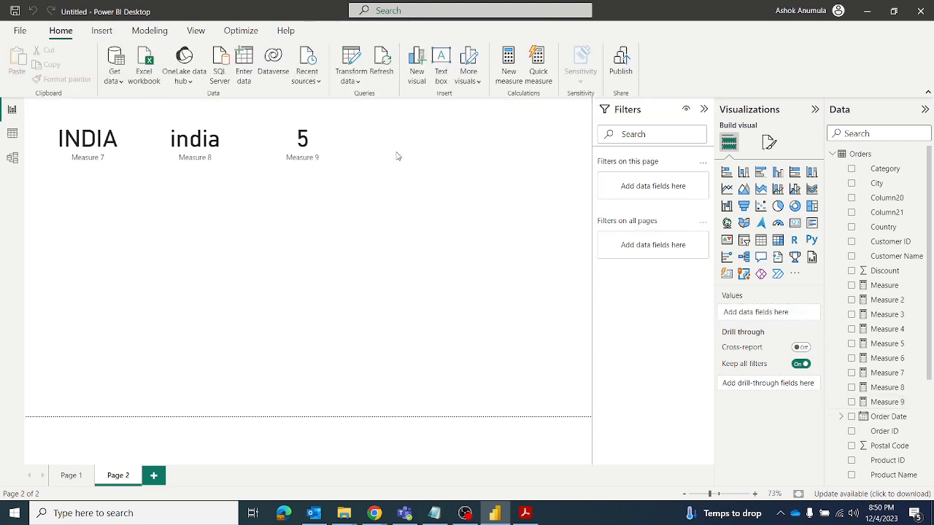
Step: Review the Measure 9 formula and check the DAX text functions in the syllabus PDF before returning to Power BI Desktop
left_click(887, 403)
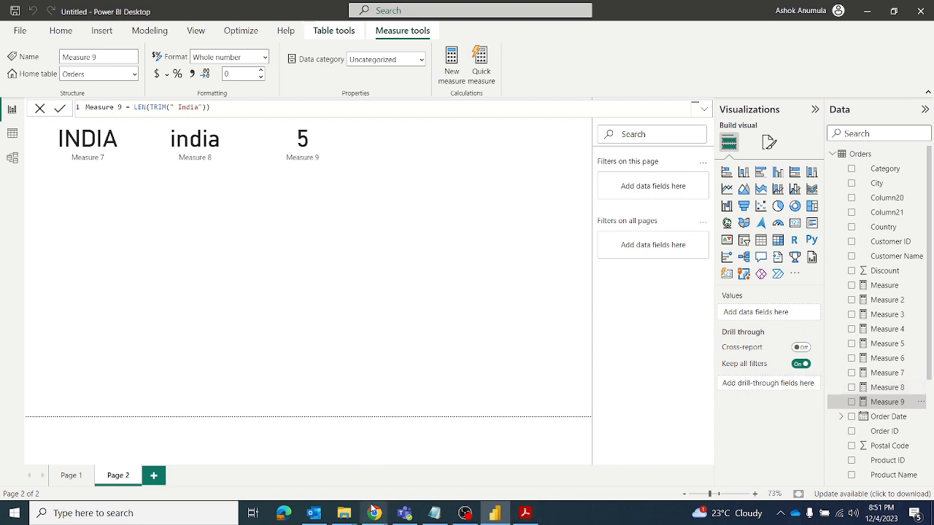
mouse_move(372, 508)
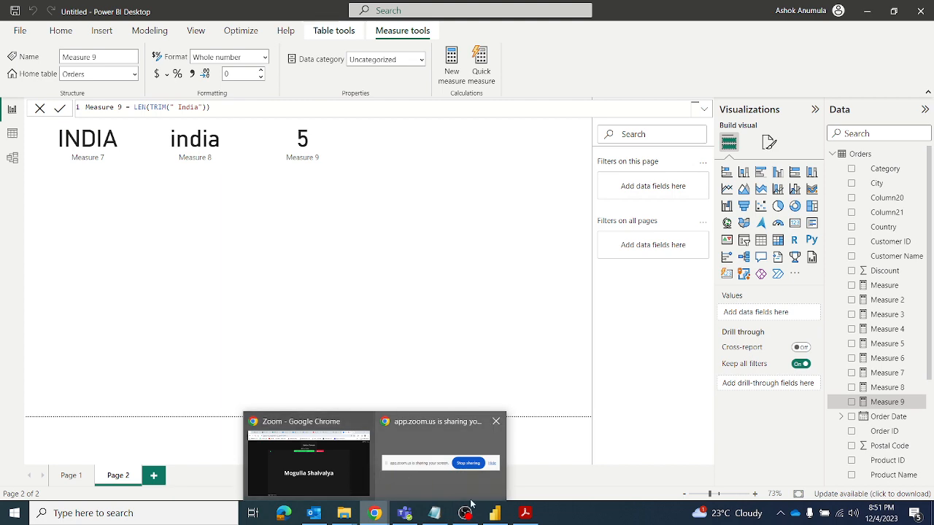
left_click(525, 513)
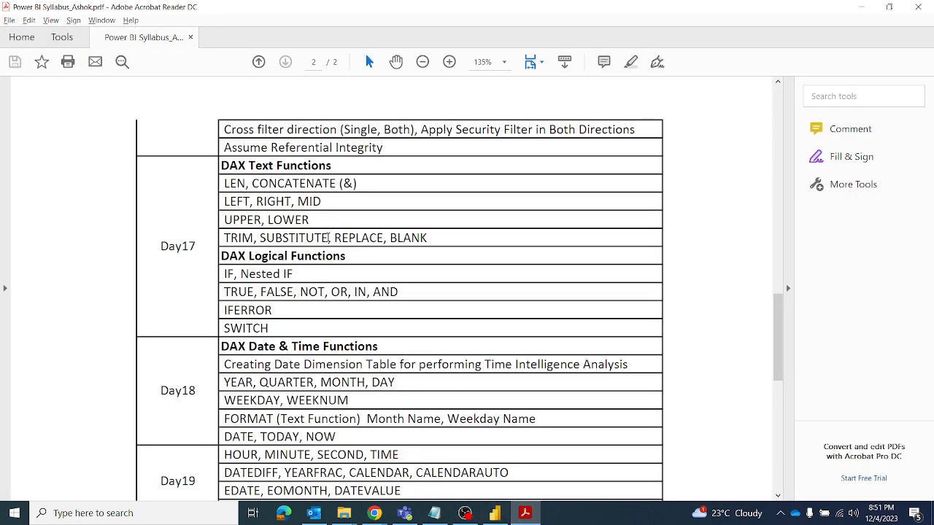
left_click(860, 10)
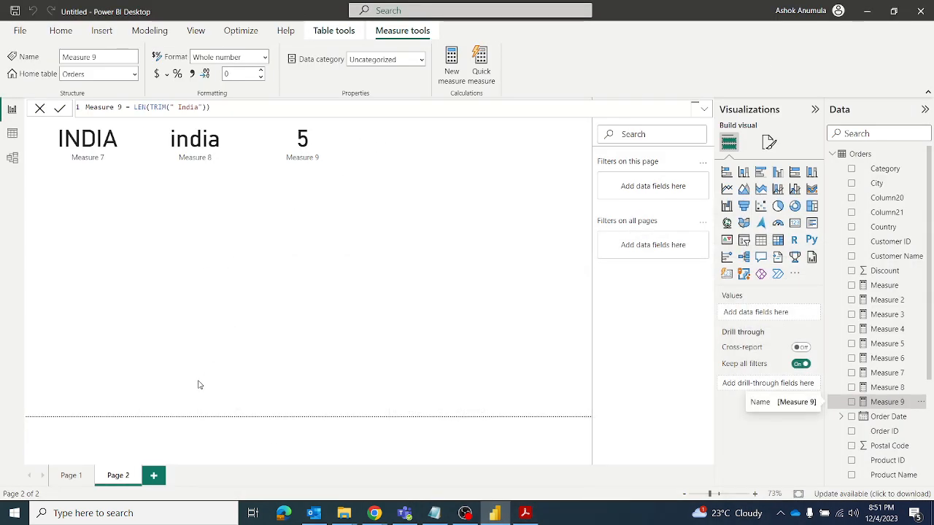
left_click(93, 216)
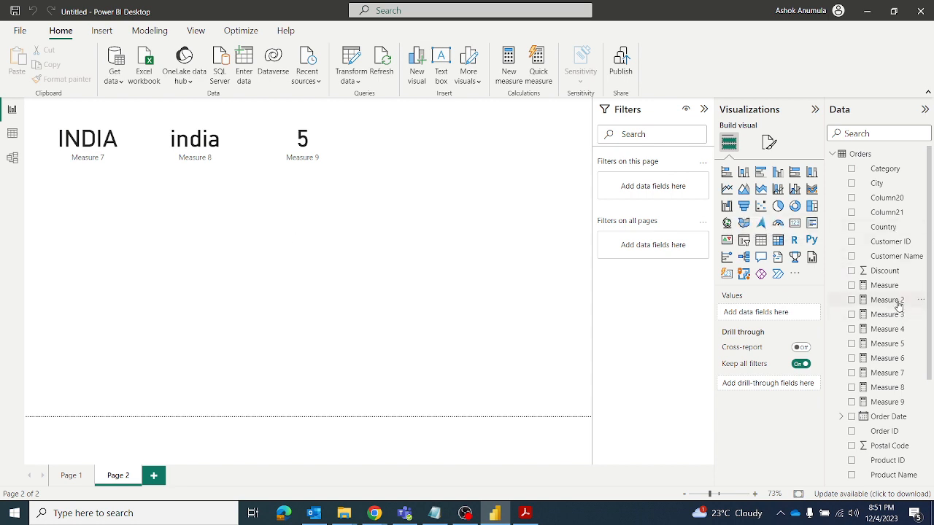
Step: Add a table visual with the Sub-Category and Region fields below the cards and stretch it down to show more rows
scroll(899, 305, "down", 1)
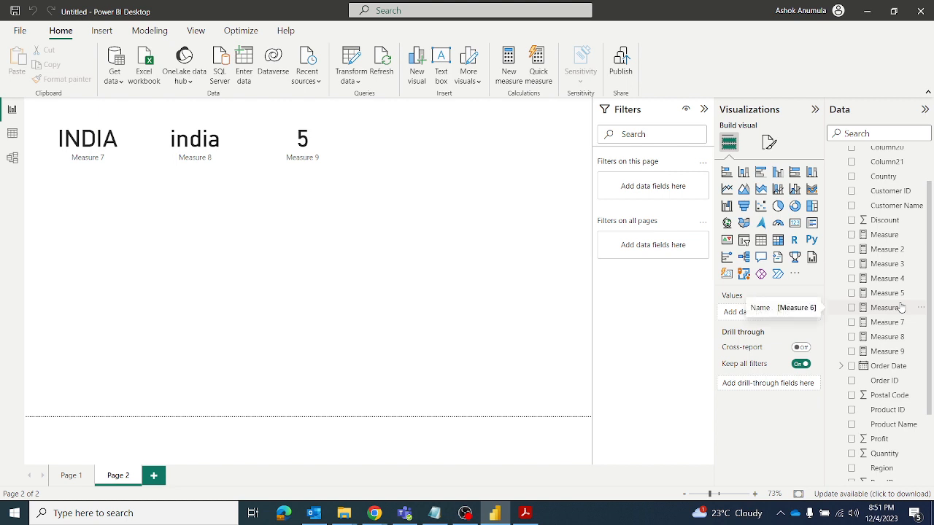
scroll(901, 307, "down", 2)
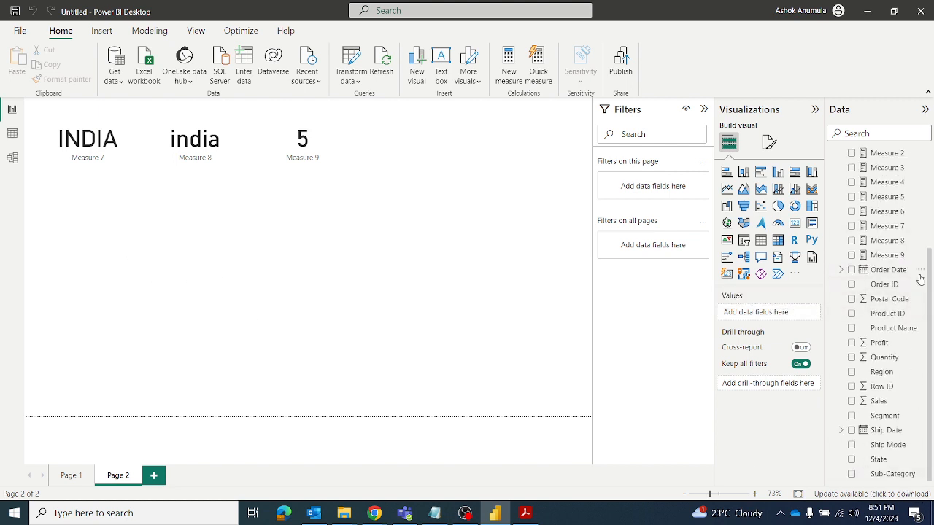
left_click(761, 241)
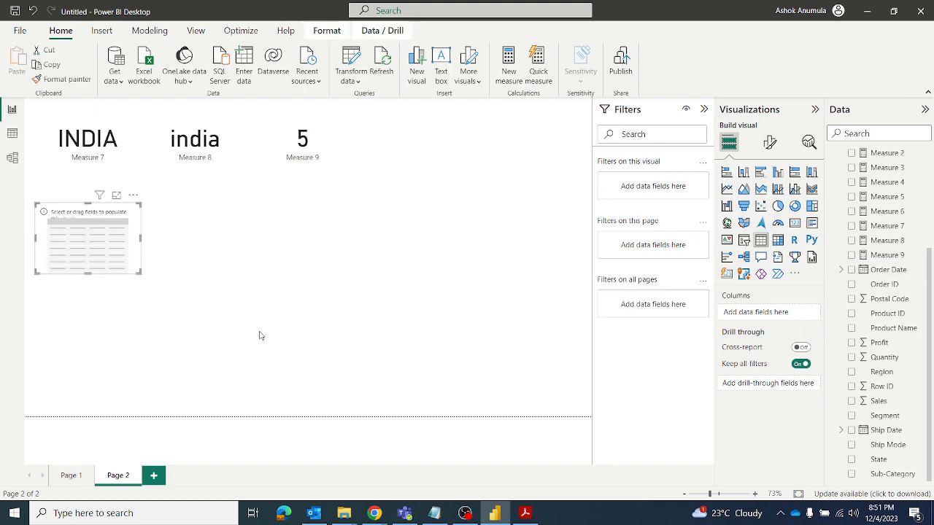
left_click(852, 475)
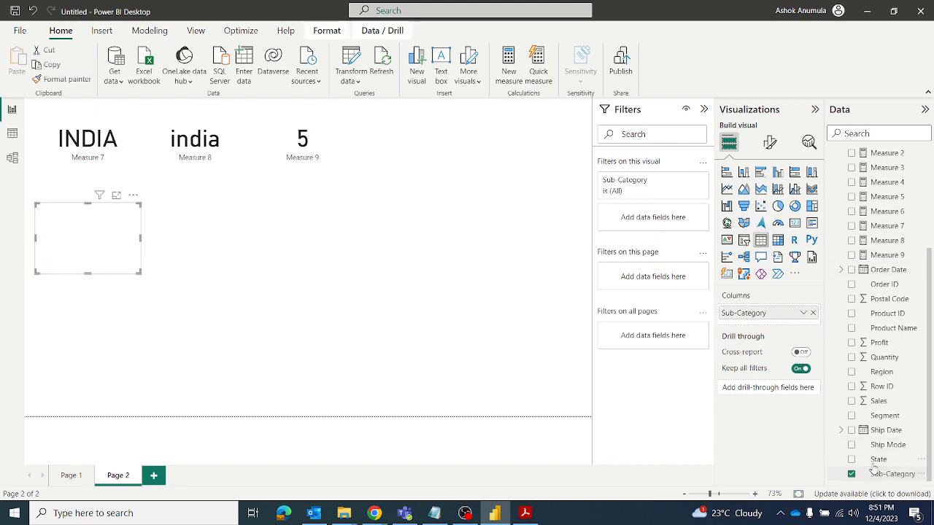
left_click(852, 372)
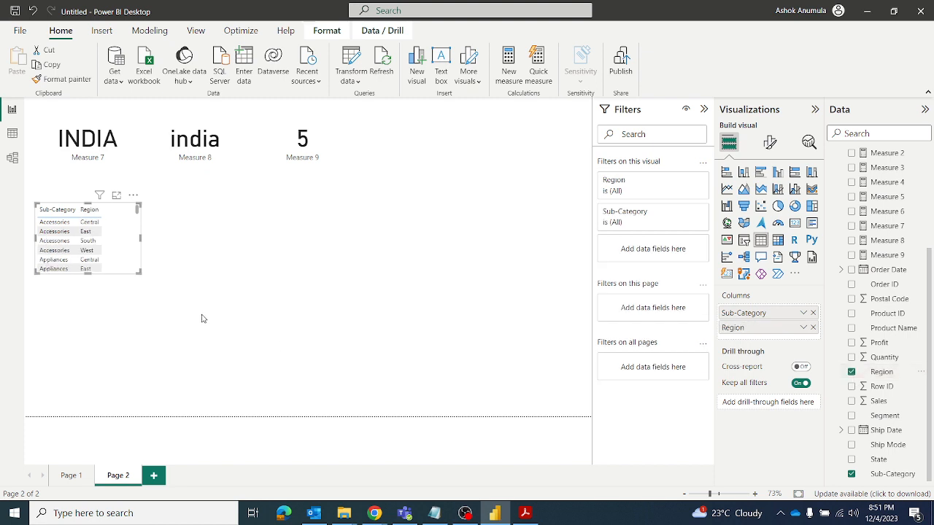
left_click_drag(139, 272, 149, 380)
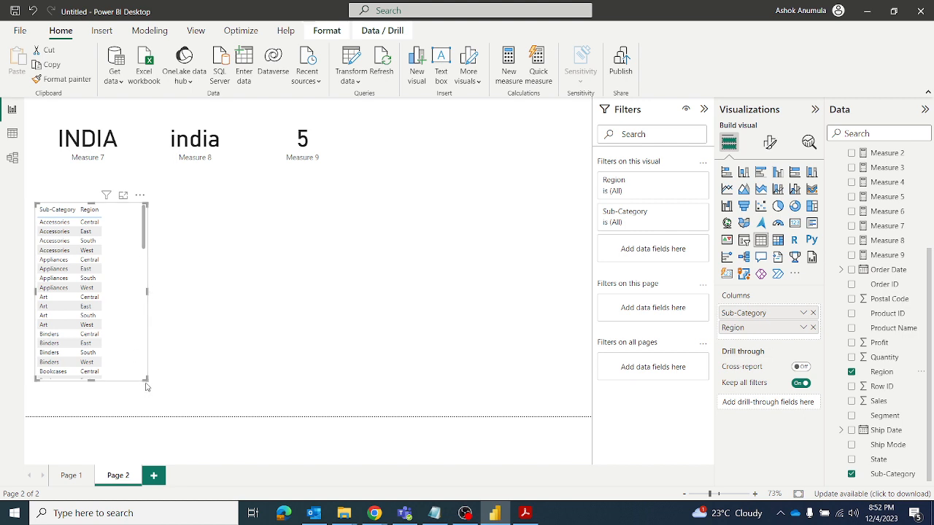
left_click_drag(146, 380, 139, 381)
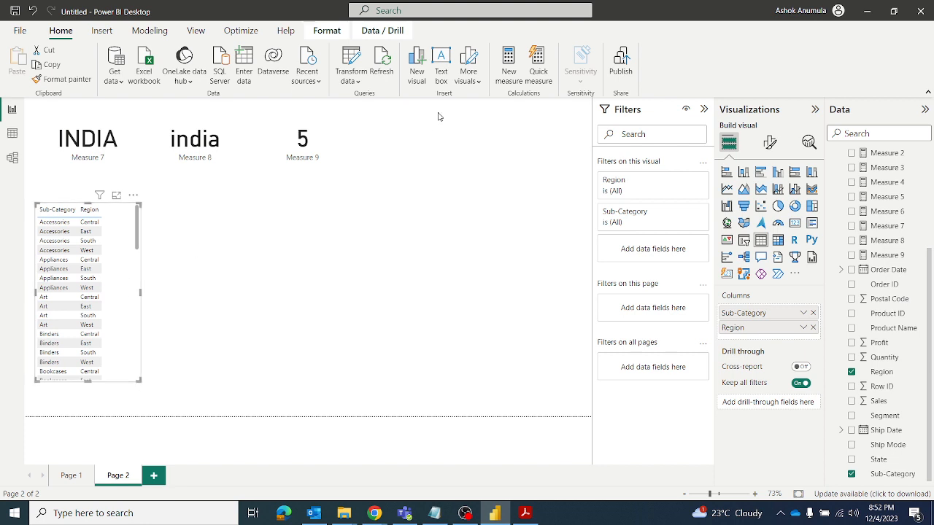
left_click(511, 57)
left_click(220, 112)
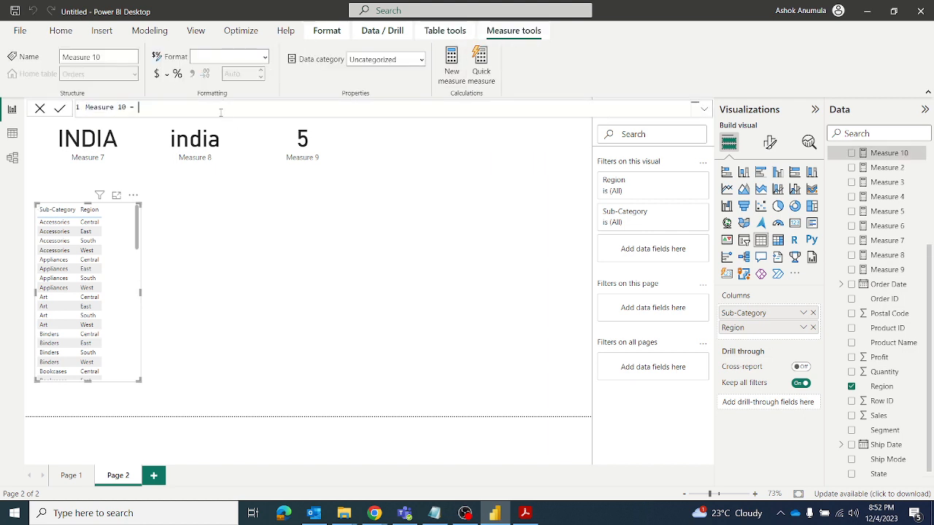
type("su")
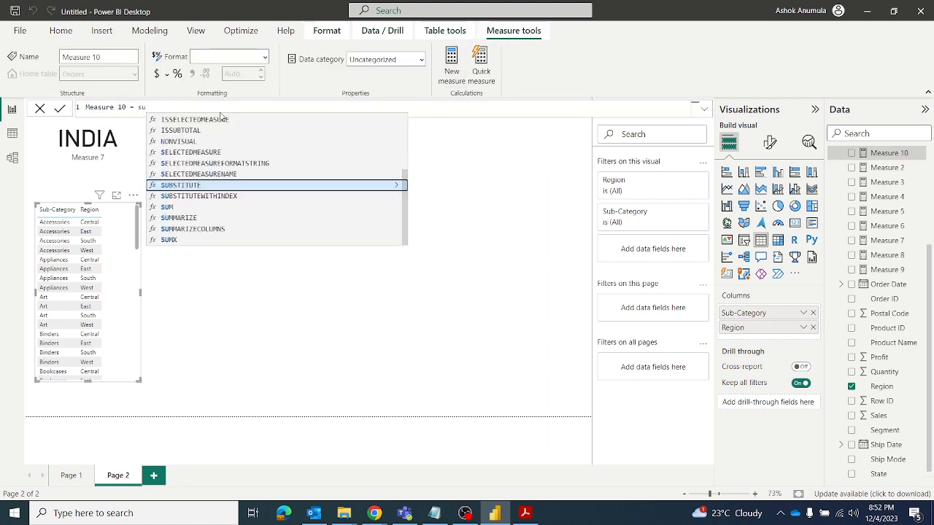
type("bs")
key("Tab")
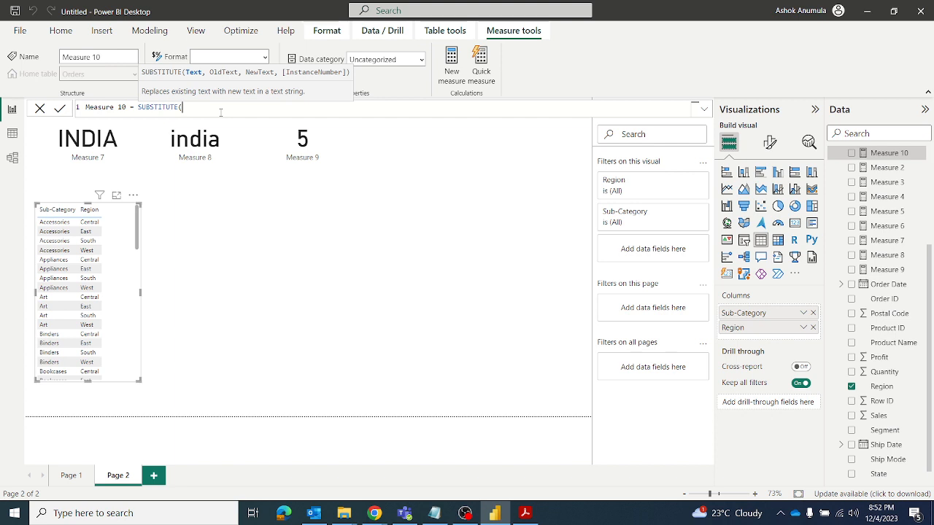
type("re")
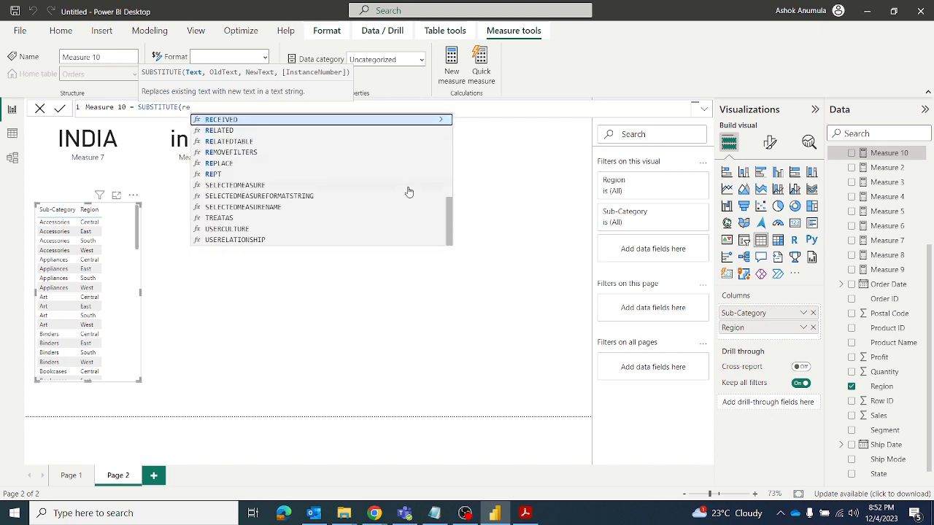
scroll(409, 192, "up", 3)
scroll(408, 191, "down", 1)
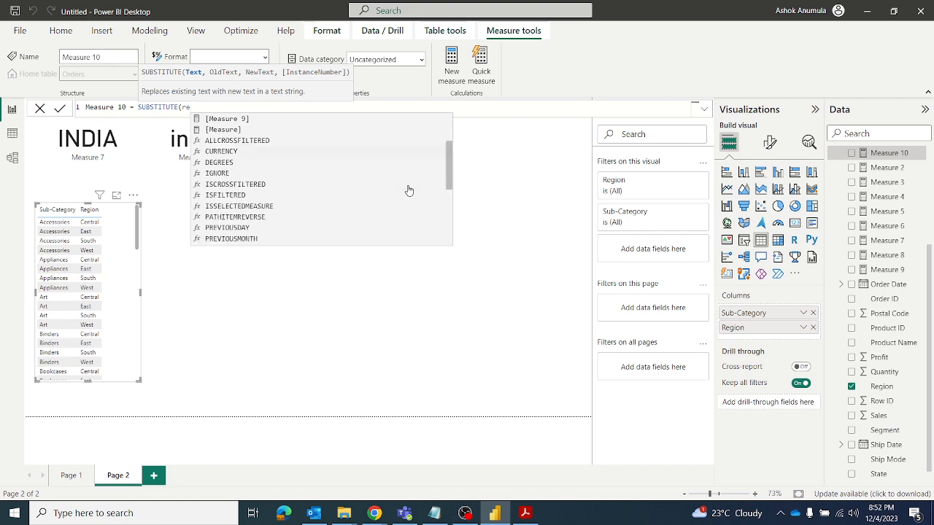
scroll(409, 190, "down", 3)
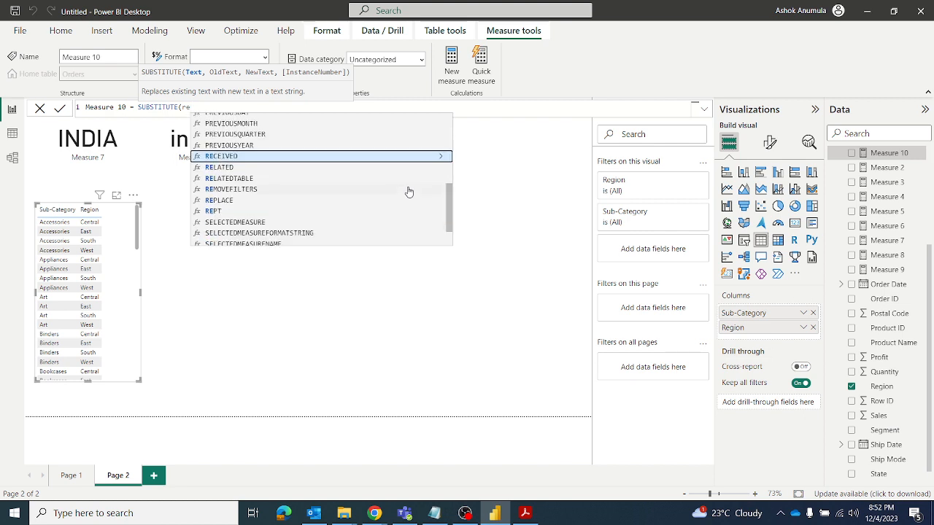
scroll(400, 216, "down", 1)
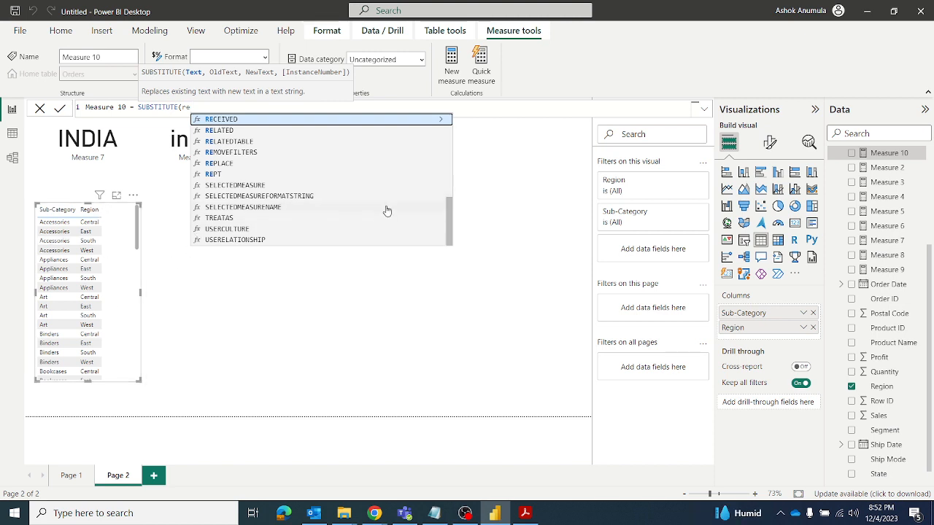
scroll(386, 211, "up", 10)
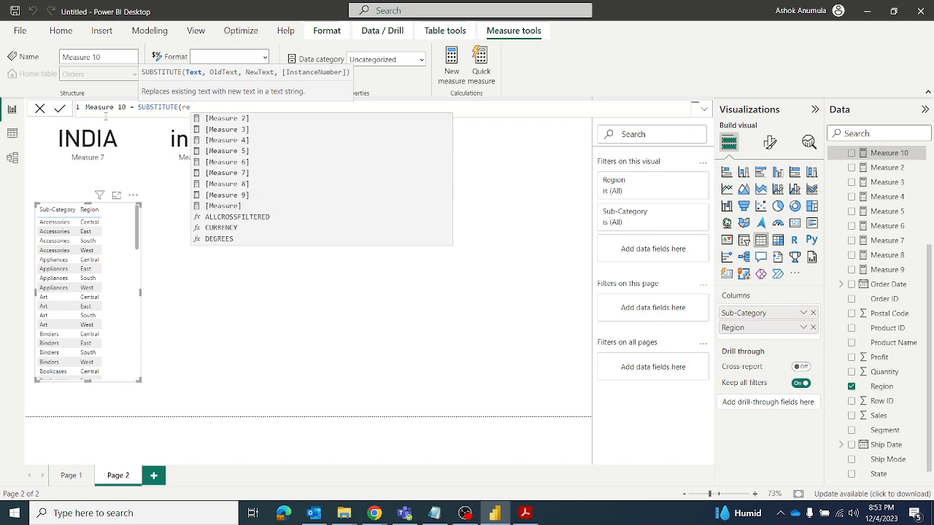
left_click(41, 108)
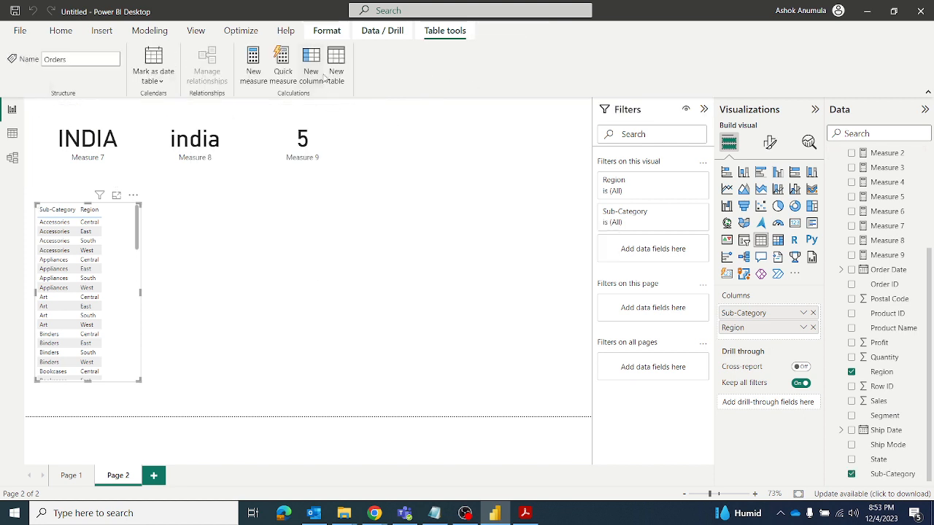
Step: Create a calculated column in Orders with the formula SUBSTITUTE(Orders[Region], "East", "West") and commit it
left_click(306, 79)
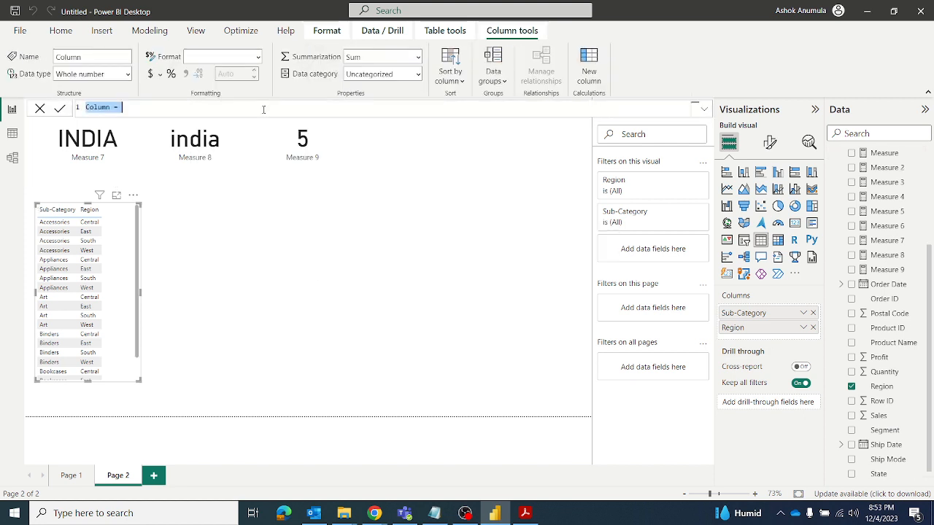
left_click(229, 108)
type("SUBSTITUTE(")
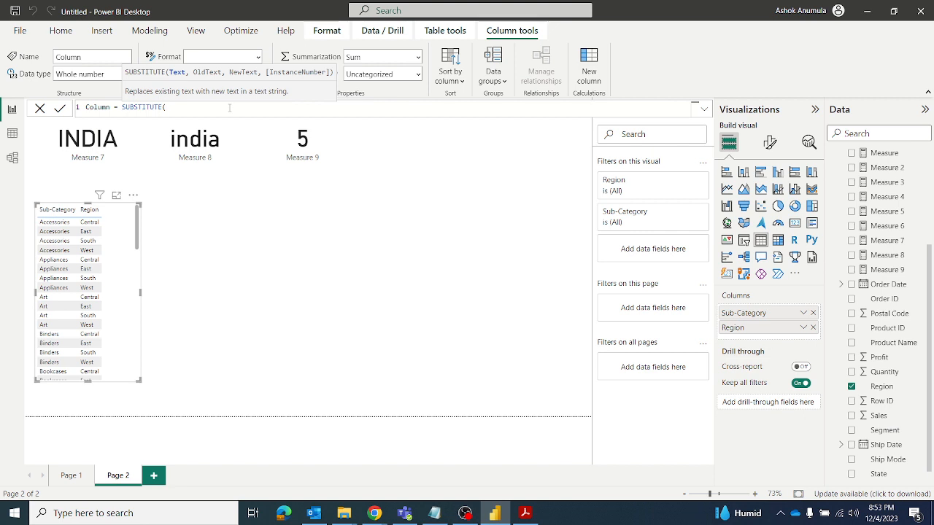
type("re")
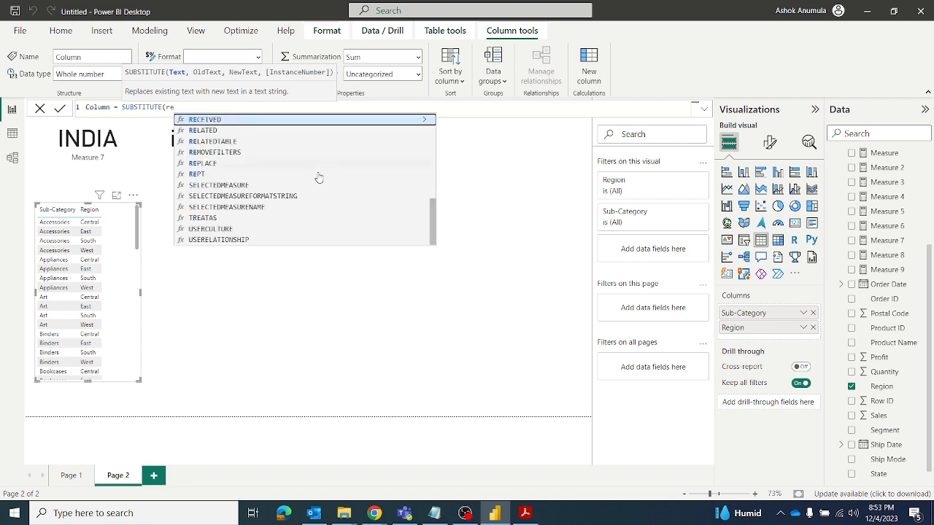
scroll(352, 188, "up", 4)
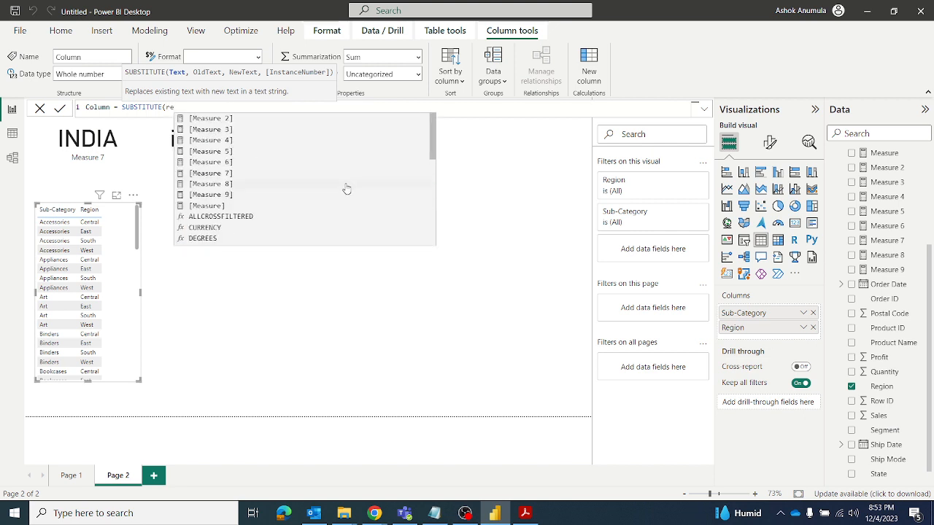
scroll(347, 189, "down", 4)
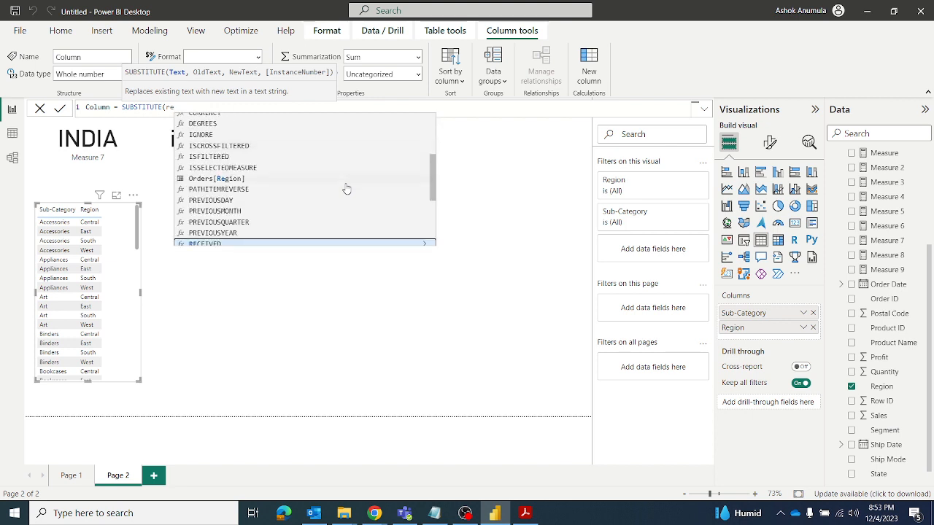
left_click(191, 179)
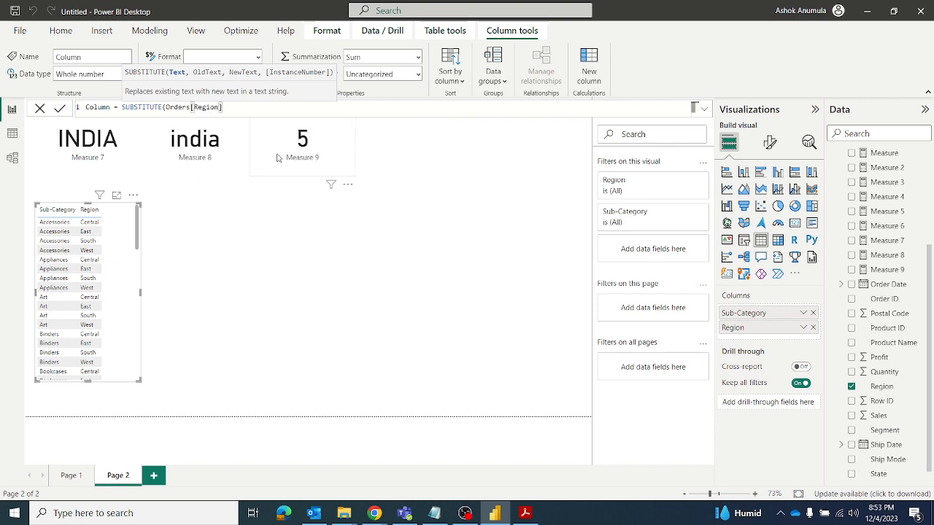
type(", \"East\", \"West")
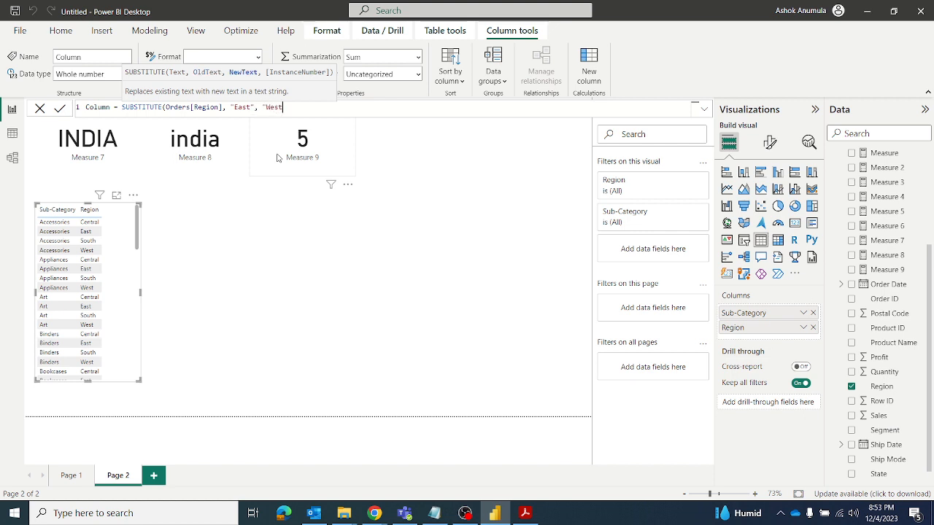
type("\"")
type(")")
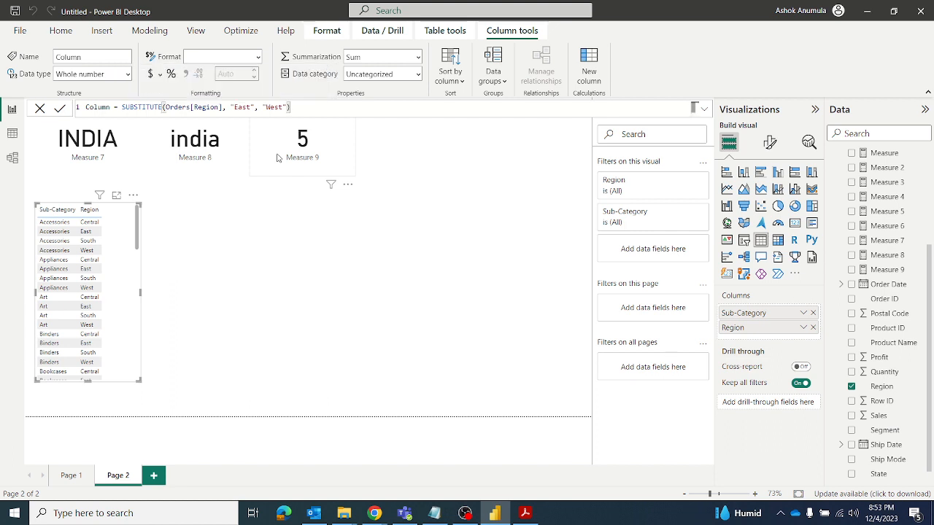
left_click(60, 109)
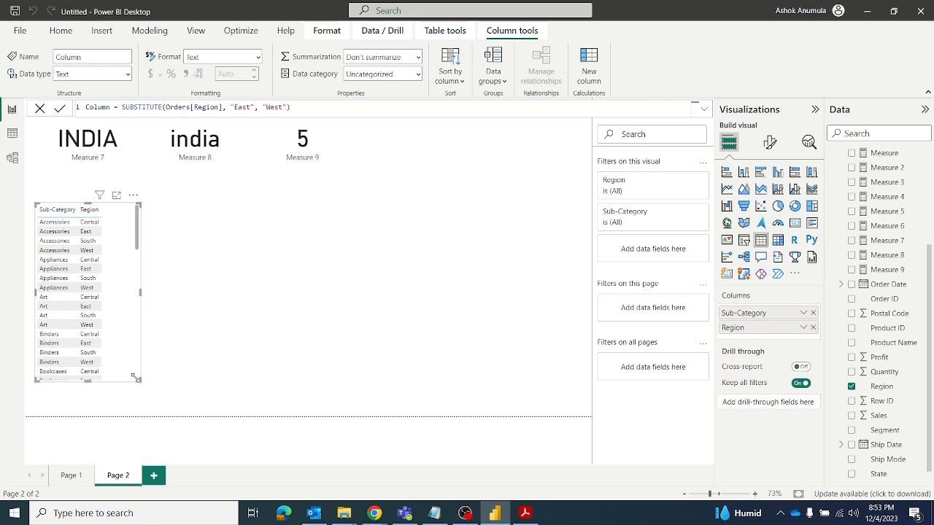
Step: Enlarge the Sub-Category and Region table and add the new calculated column Column to it
left_click_drag(139, 380, 227, 416)
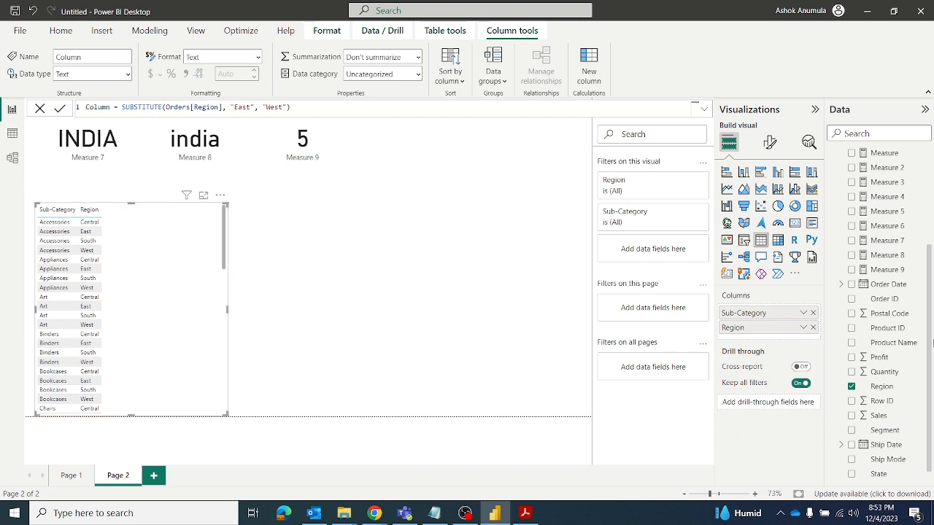
scroll(905, 197, "up", 3)
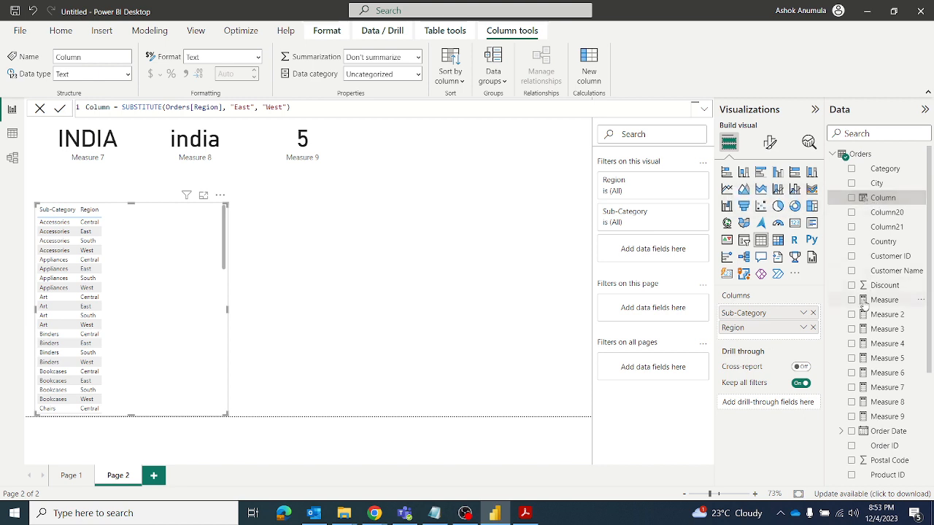
left_click_drag(884, 201, 175, 293)
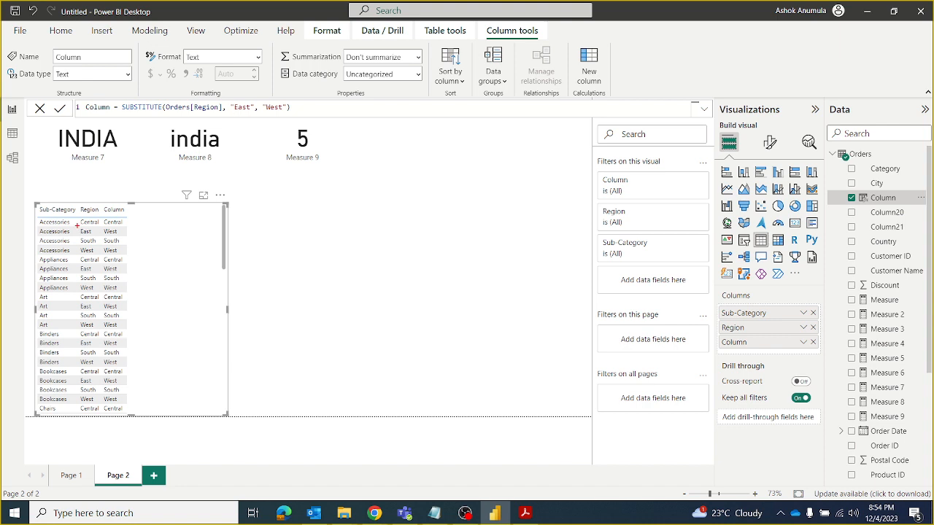
Step: Mark the East rows of the first four sub-categories to compare Region with Column, and clear the marks
mouse_move(77, 227)
left_mouse_down()
mouse_move(116, 246)
mouse_move(125, 235)
left_mouse_up()
mouse_move(78, 269)
left_mouse_down()
mouse_move(120, 275)
mouse_move(125, 266)
left_mouse_up()
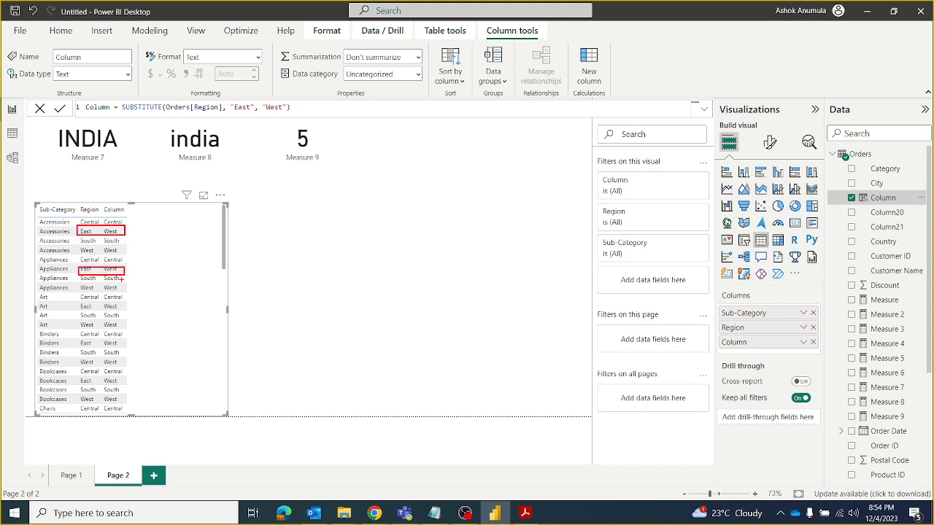
mouse_move(77, 302)
left_mouse_down()
mouse_move(91, 311)
mouse_move(126, 303)
mouse_move(81, 301)
left_mouse_up()
mouse_move(79, 336)
left_mouse_down()
mouse_move(96, 343)
mouse_move(80, 338)
left_mouse_up()
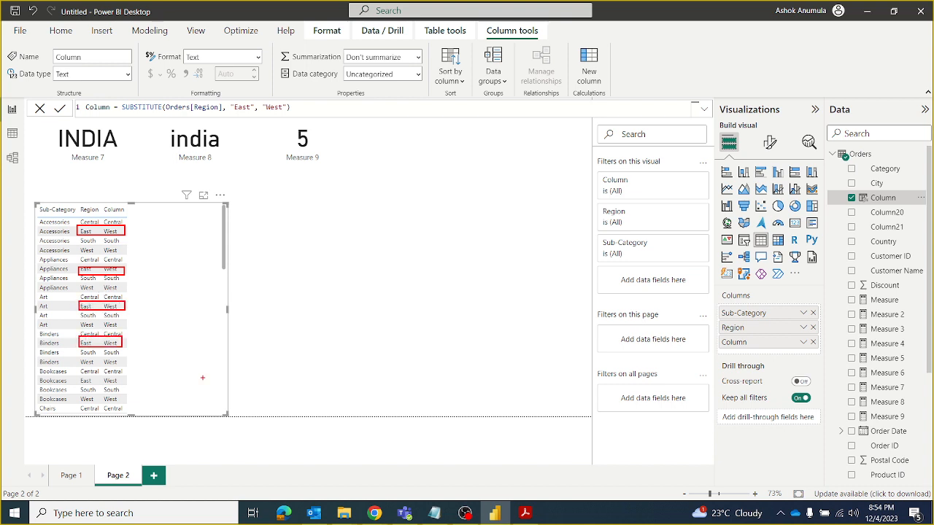
key("Escape")
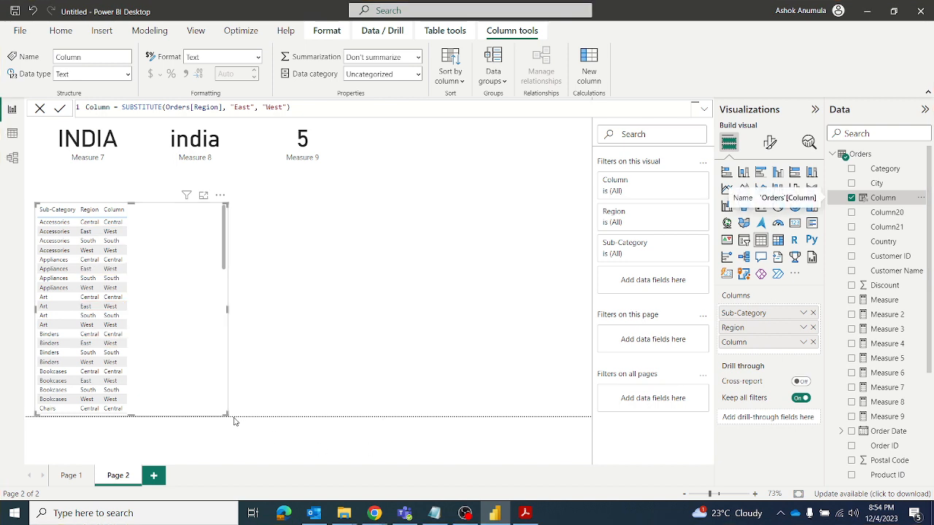
Step: Narrow the three-column table and check the DAX text functions in the syllabus PDF before returning to Power BI Desktop
left_click_drag(228, 416, 156, 406)
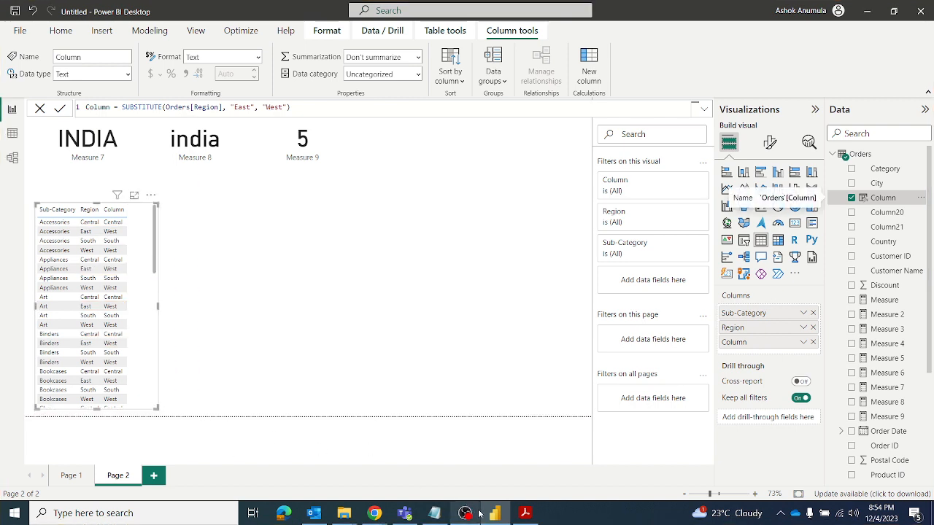
left_click(526, 513)
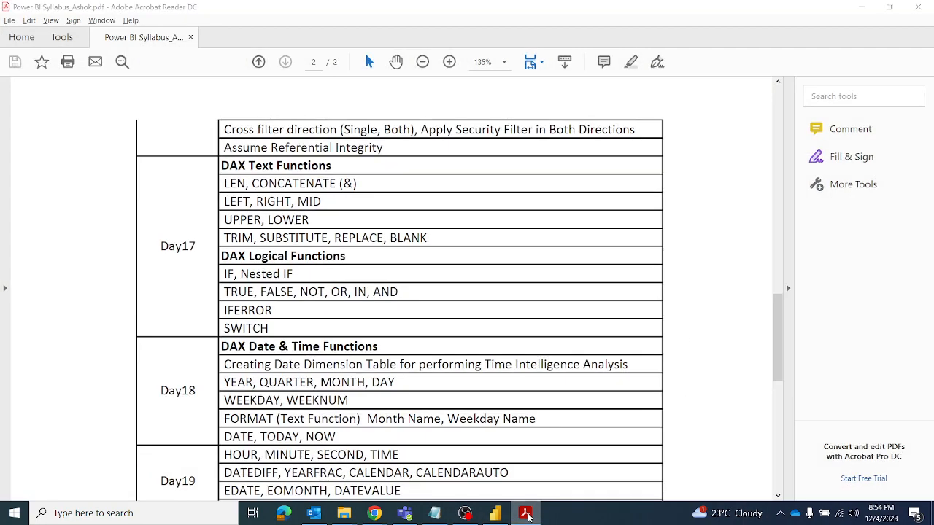
left_click(525, 514)
left_click(243, 238)
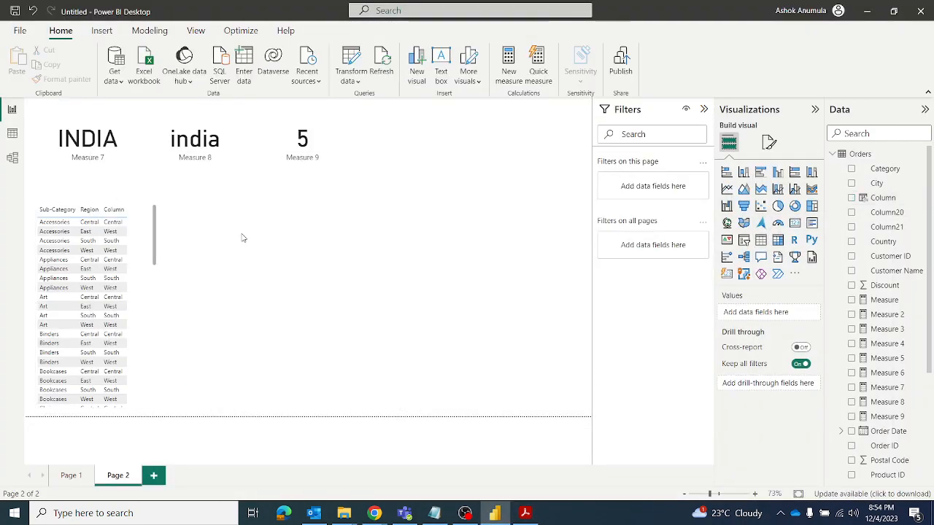
Step: Add a second table visual to the right of the first, enlarge it, and include the Sub-Category field
left_click(762, 240)
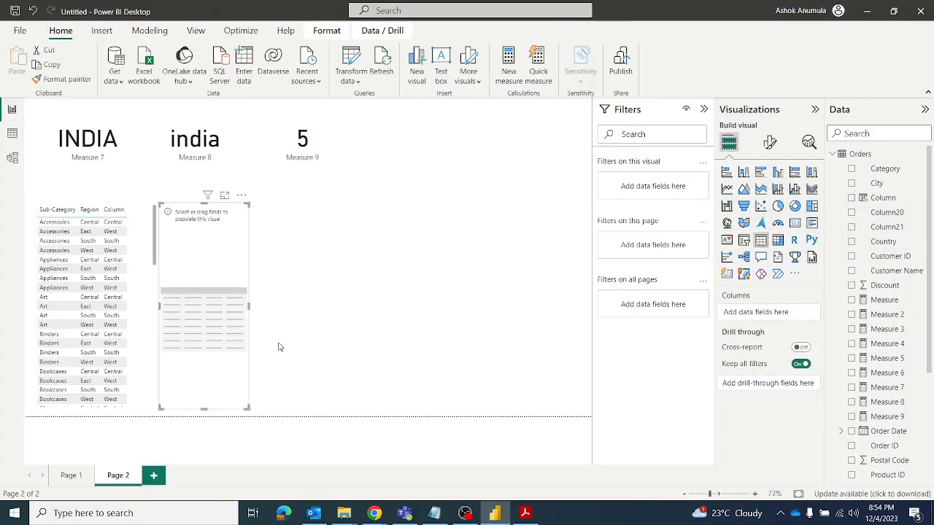
left_click_drag(212, 344, 305, 348)
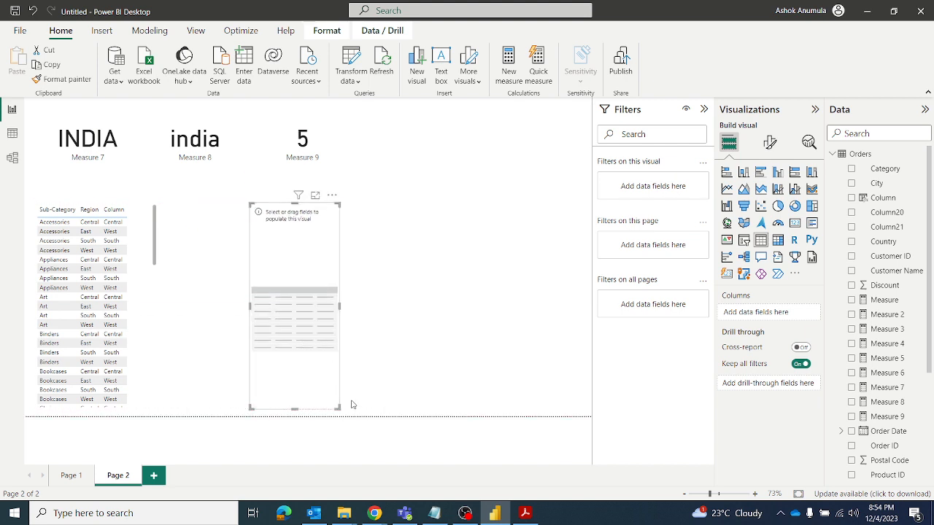
left_click_drag(340, 408, 411, 416)
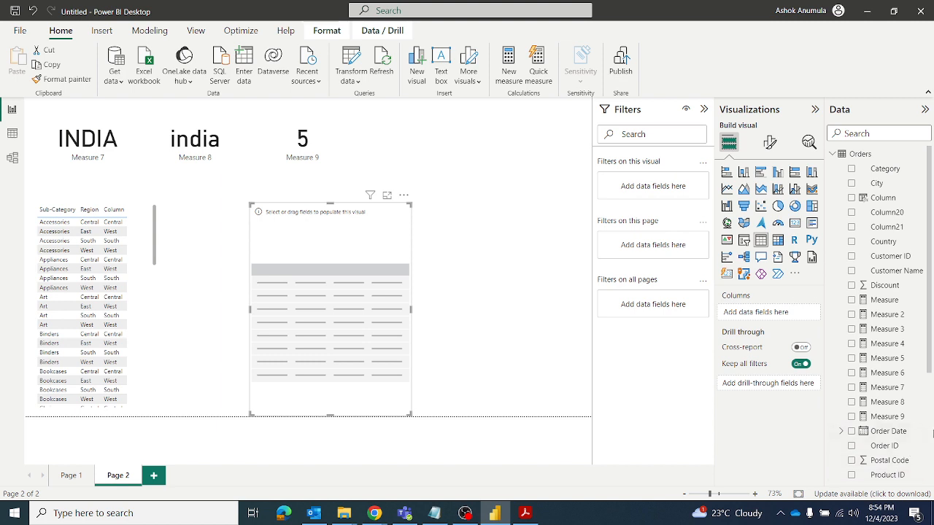
scroll(932, 375, "down", 3)
scroll(933, 459, "down", 1)
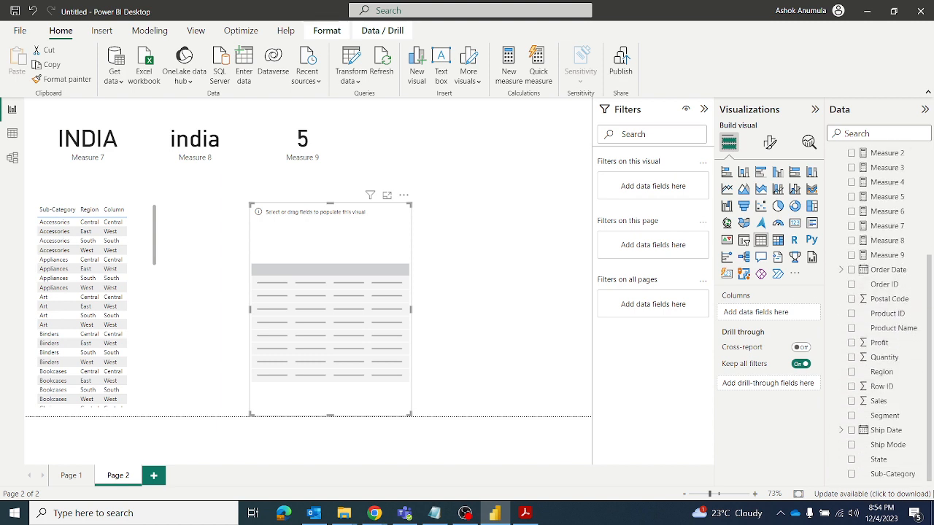
left_click(851, 474)
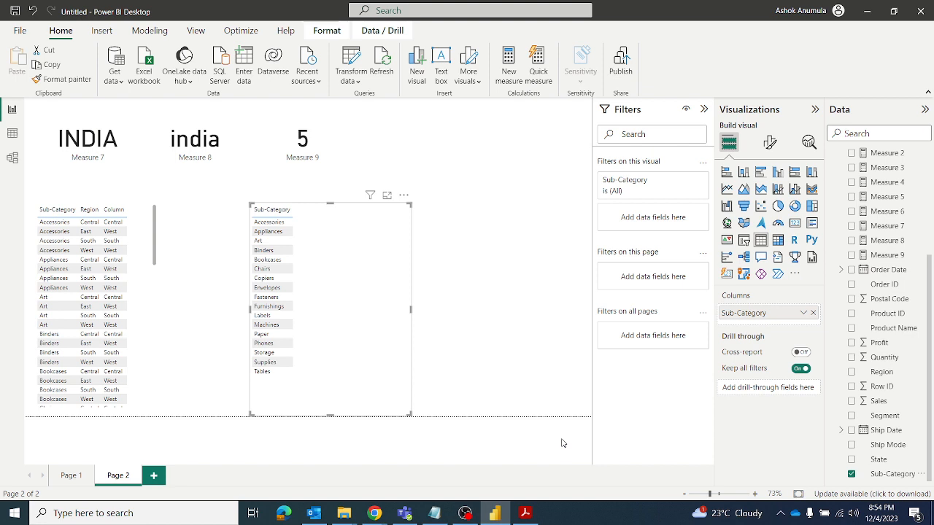
Step: Customize the current theme by increasing the general text font size, and apply the change
left_click(195, 32)
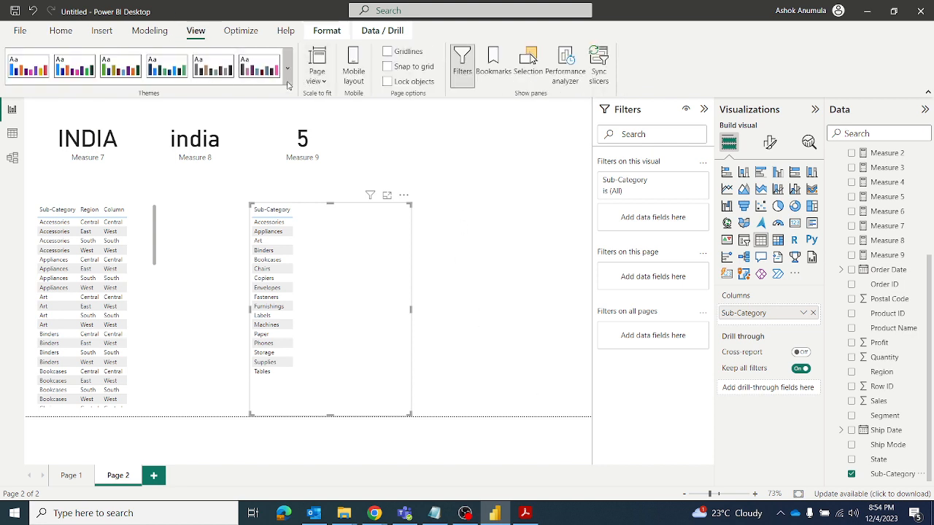
left_click(288, 83)
scroll(136, 428, "down", 2)
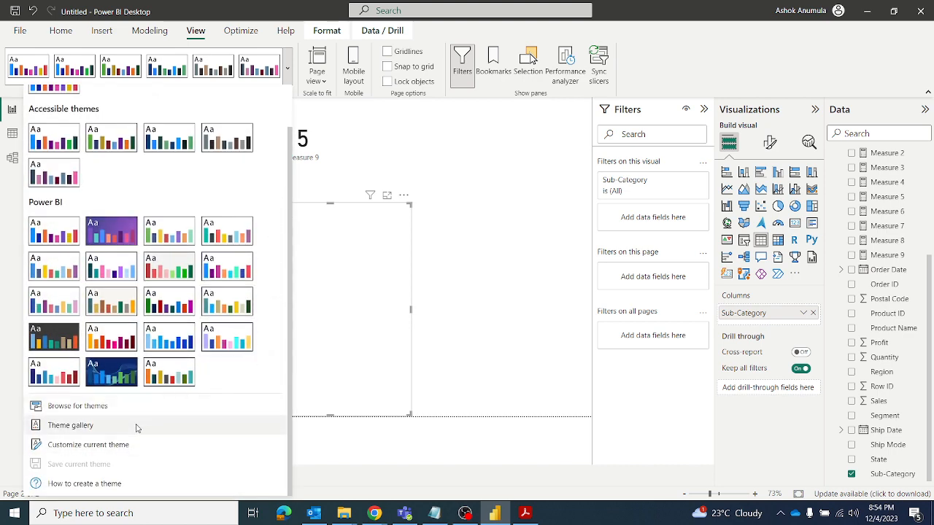
left_click(130, 444)
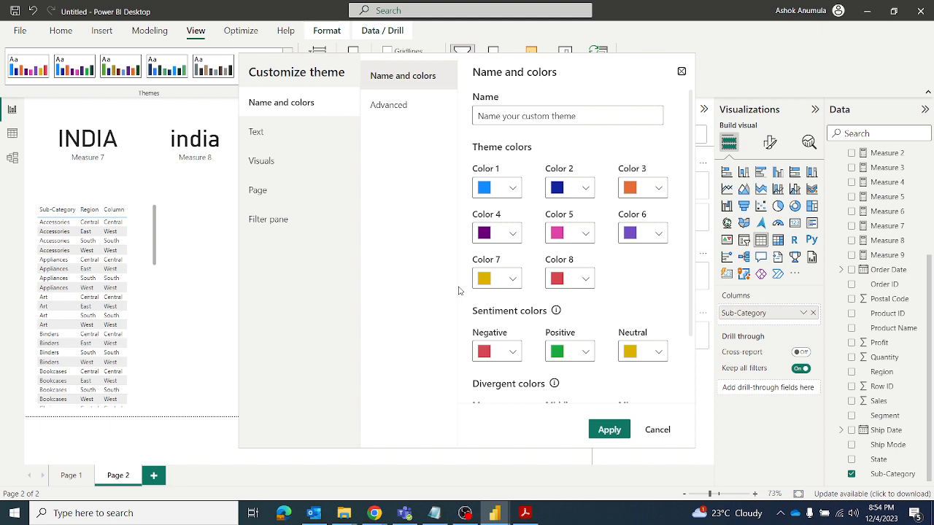
left_click(284, 143)
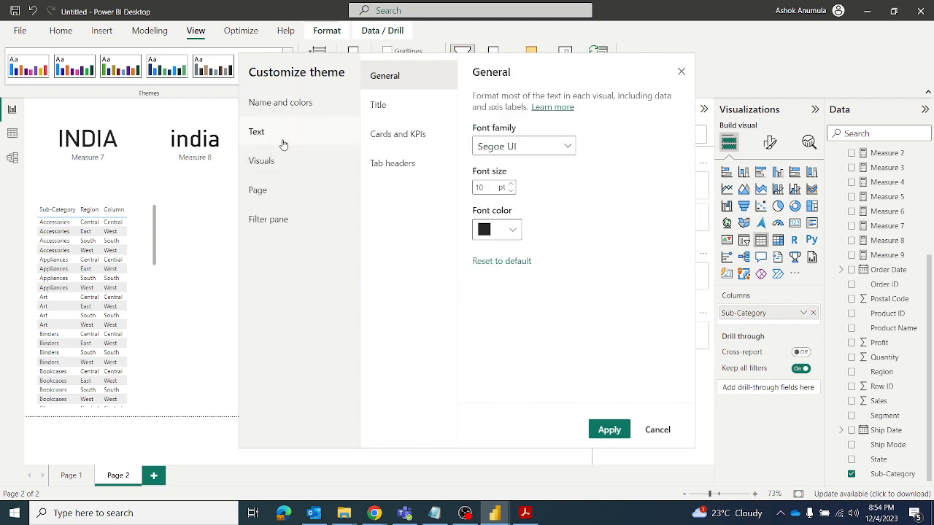
left_click(510, 184)
left_click(510, 185)
left_click(510, 185)
left_click(510, 185)
left_click(621, 437)
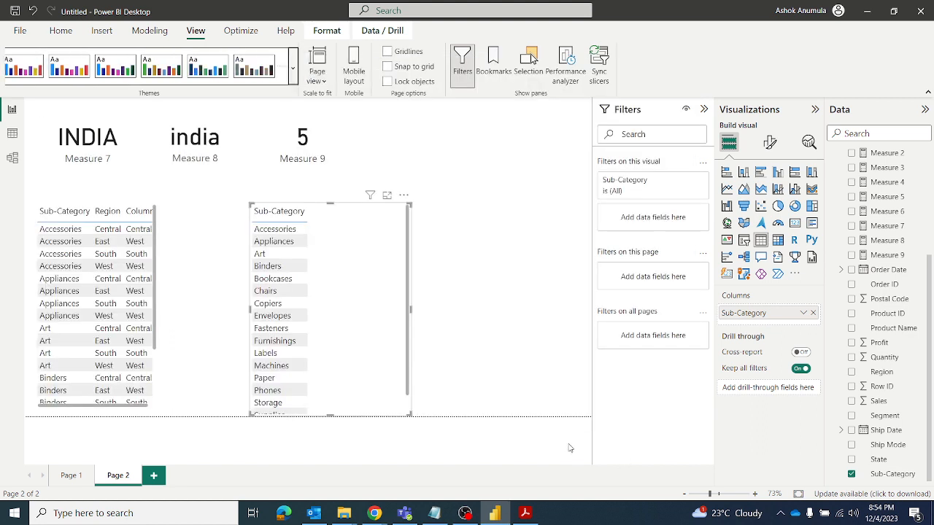
Step: Reposition and slightly enlarge the Sub-Category table, and add the Product ID field to it
left_click_drag(379, 260, 357, 244)
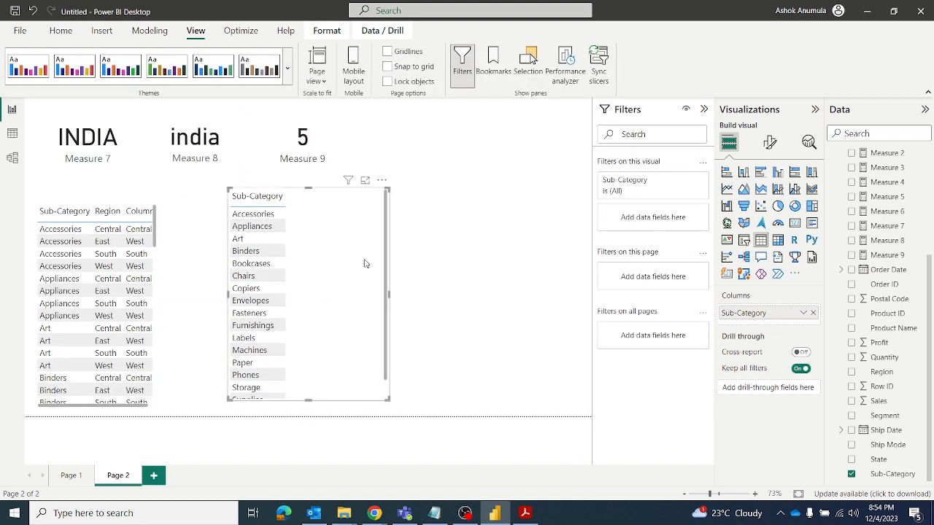
left_click_drag(394, 399, 407, 410)
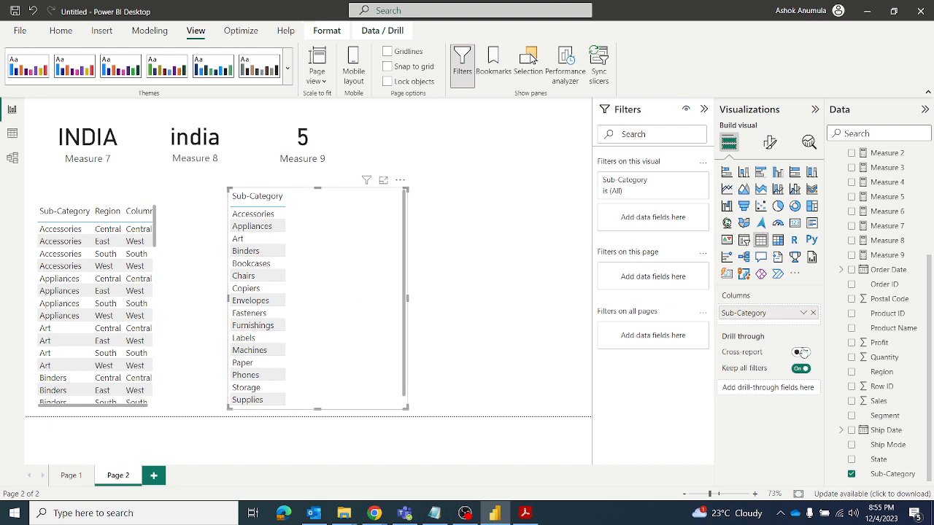
left_click_drag(894, 315, 391, 325)
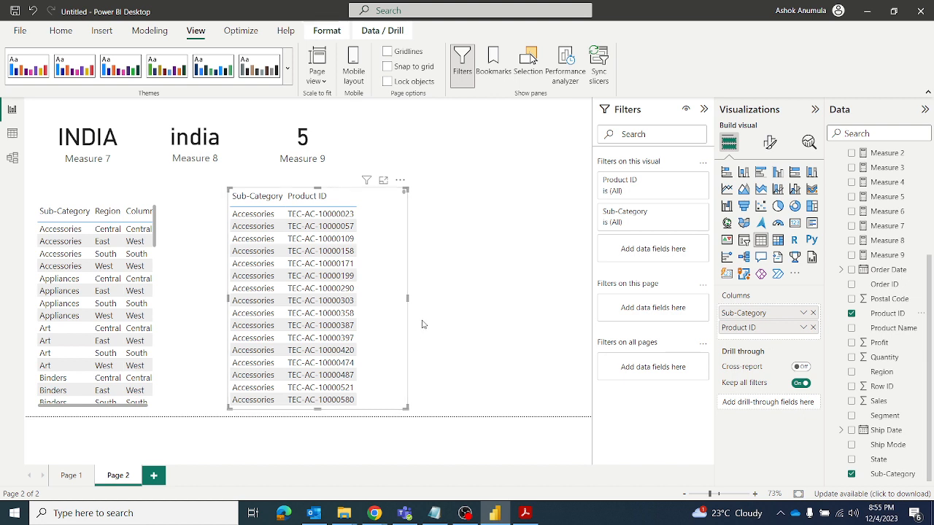
left_click(910, 433)
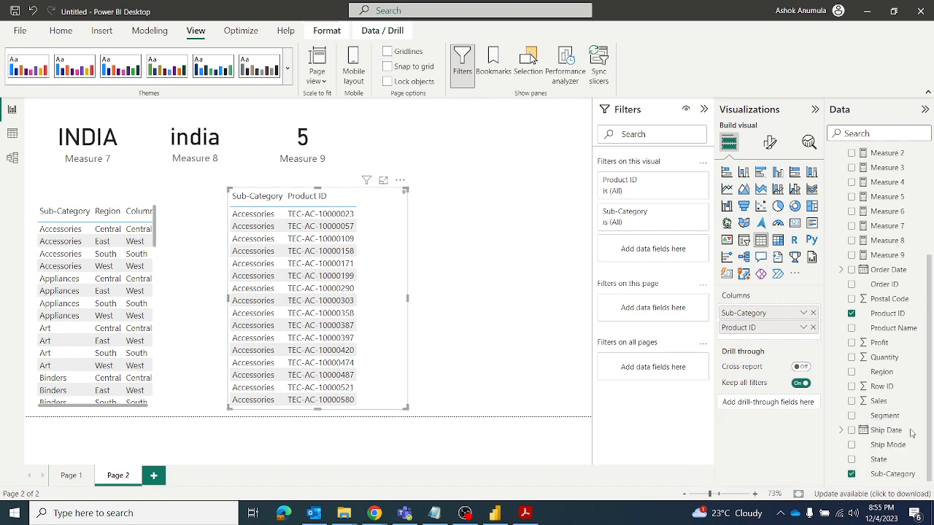
Step: Start a new calculated column in the Orders table with a formula that uses the REPLACE function
left_click(146, 32)
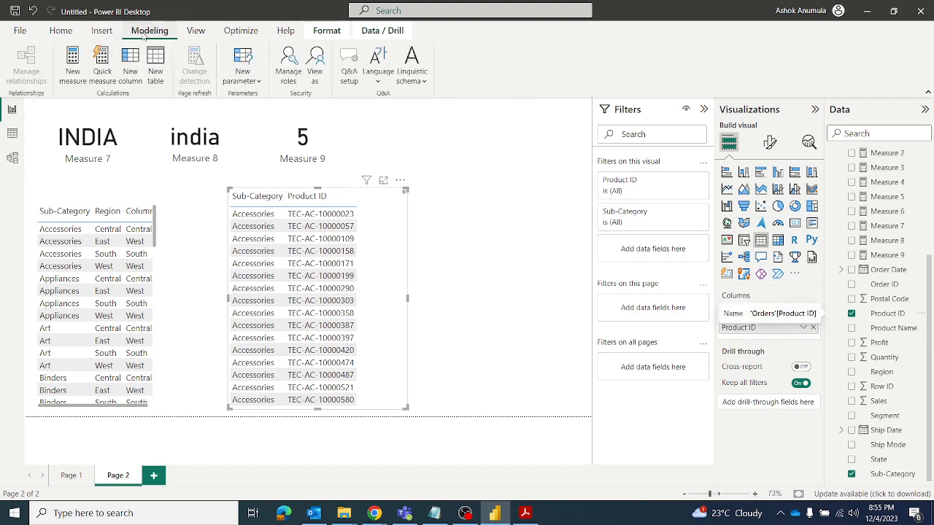
left_click(61, 31)
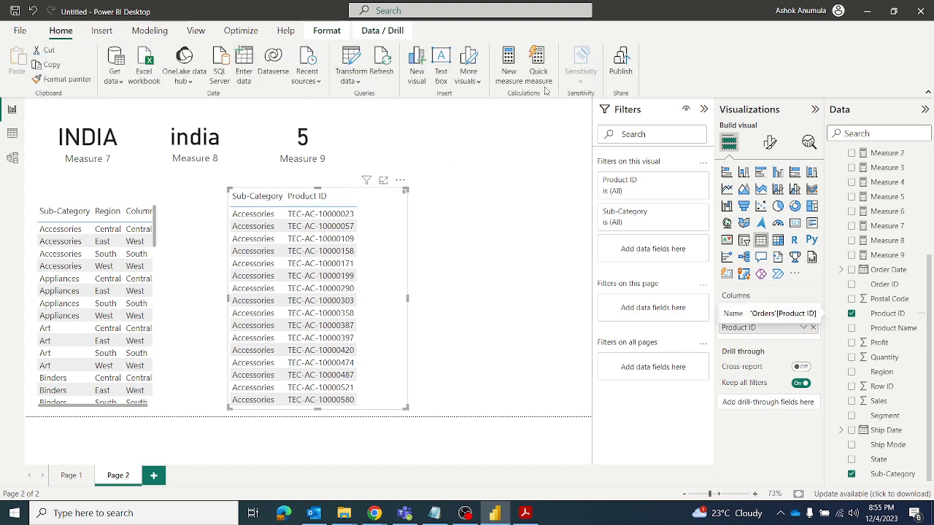
left_click(162, 35)
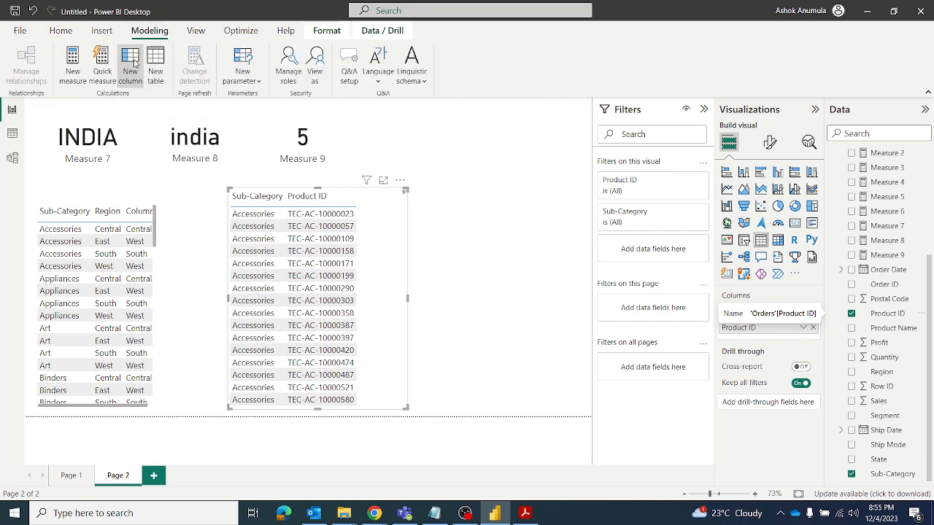
left_click(134, 64)
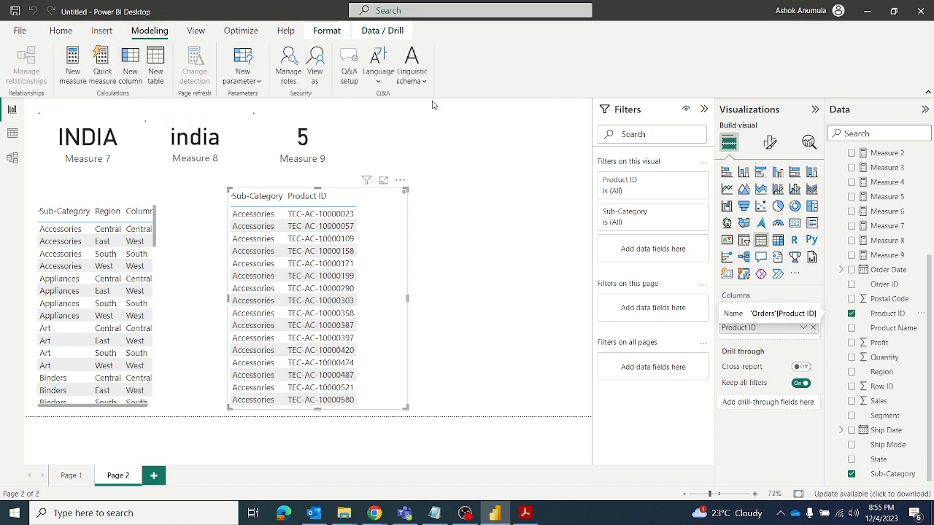
left_click(319, 111)
type("repla")
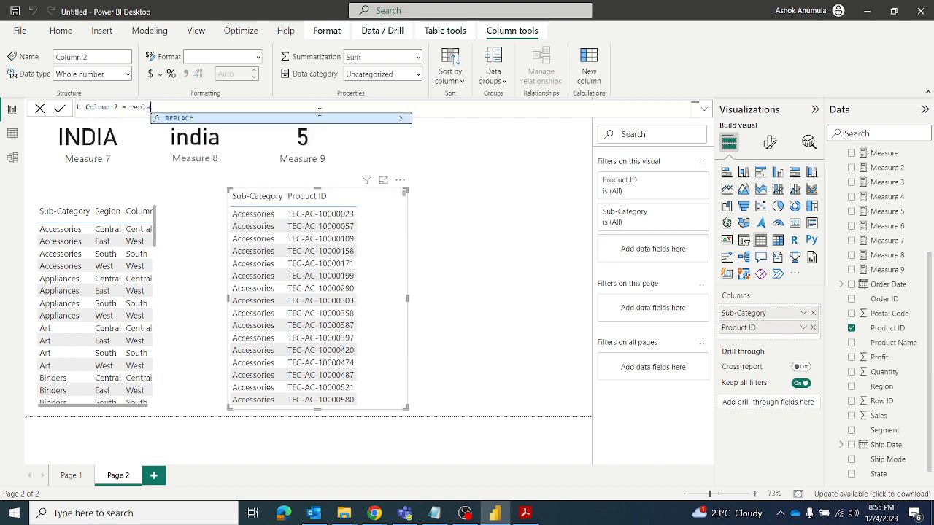
key("Tab")
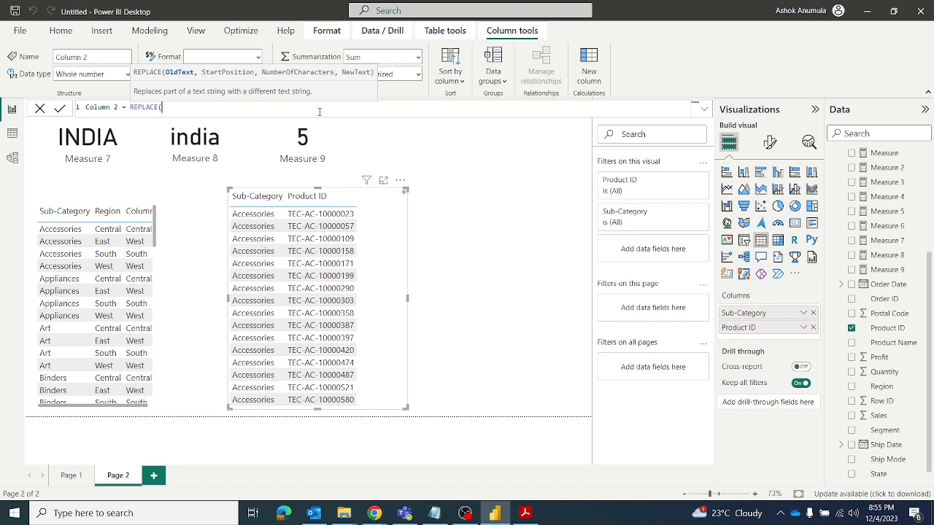
Step: Complete the REPLACE formula with Orders[Product ID], start position 5, 2 characters and new text "BD", and commit it
type("pr")
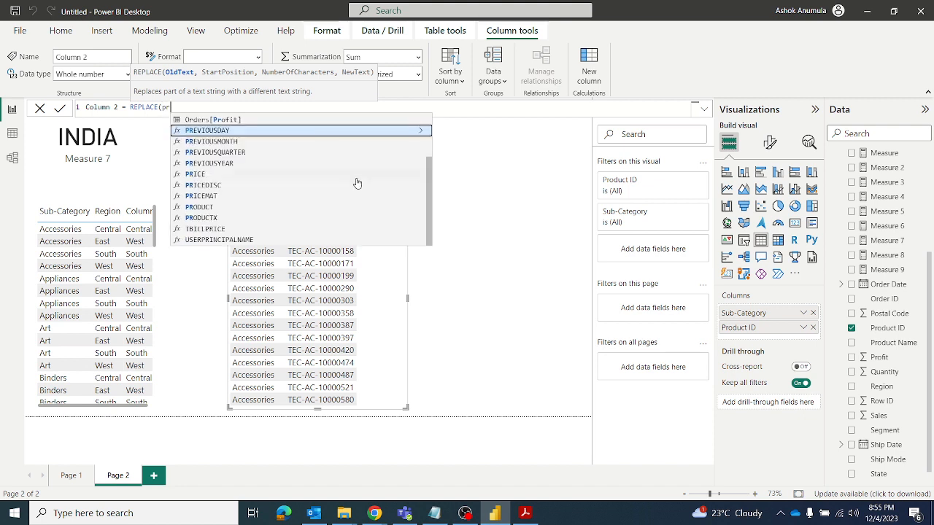
scroll(359, 183, "up", 2)
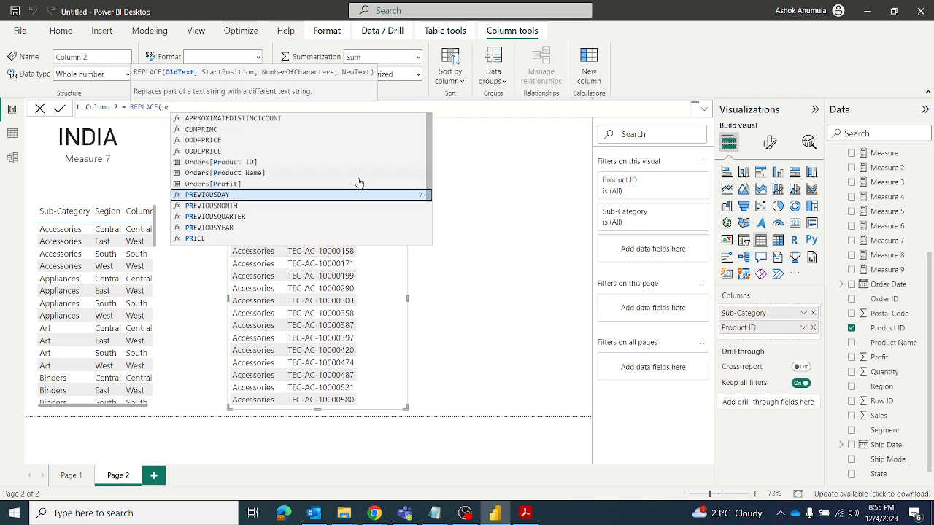
left_click(257, 163)
type(", 5,")
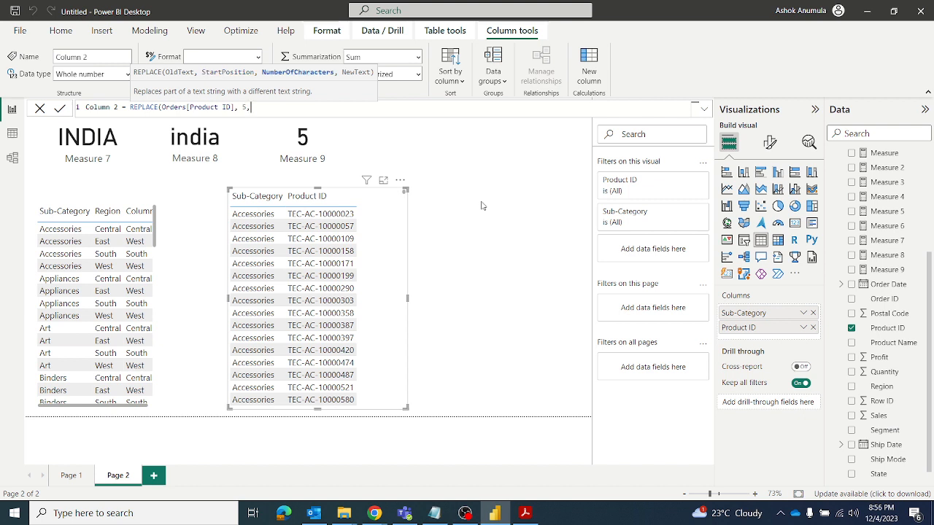
type("2,\"BD\")")
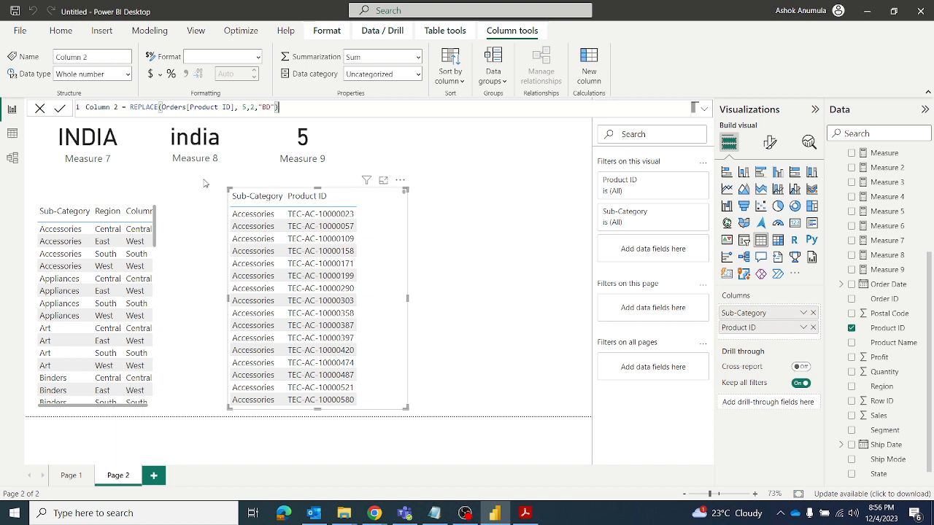
left_click(61, 110)
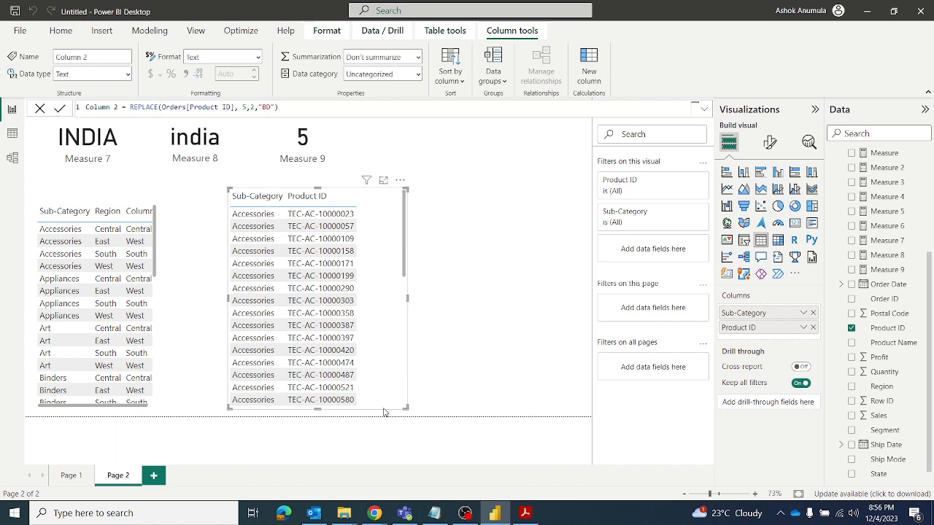
Step: Widen the Sub-Category and Product ID table and add the Column 2 field to it
left_click_drag(405, 407, 487, 419)
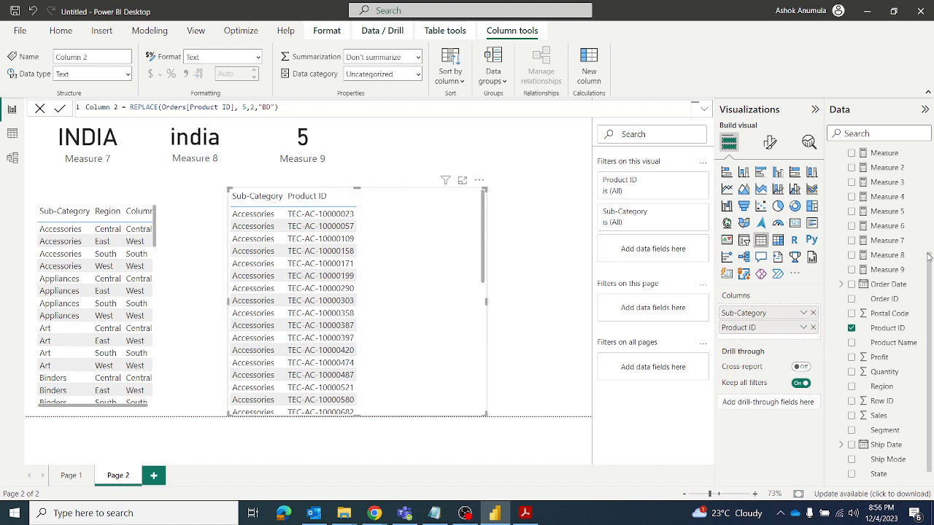
scroll(901, 248, "up", 5)
left_click_drag(909, 219, 459, 299)
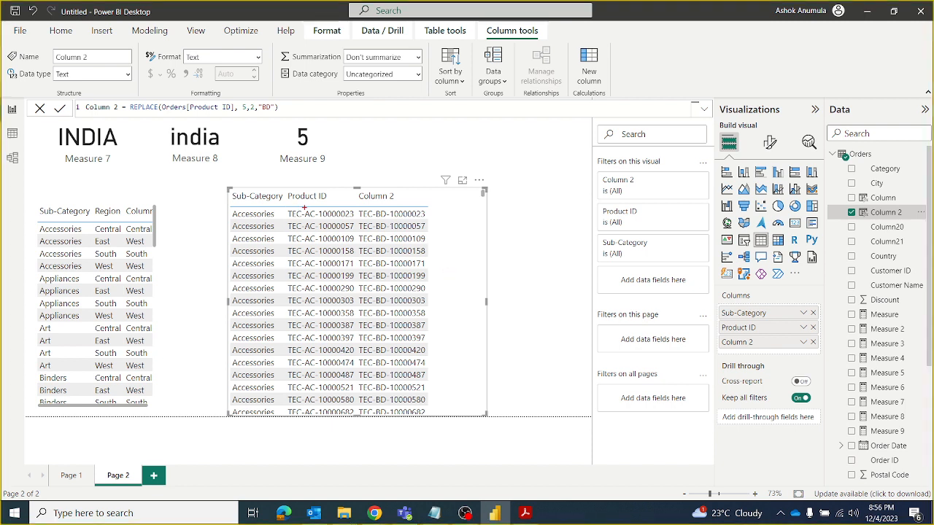
Step: Compare the replaced characters in the Product ID and Column 2 columns, and check the DAX function list in the syllabus PDF
mouse_move(303, 208)
left_mouse_down()
mouse_move(317, 226)
mouse_move(318, 356)
left_mouse_up()
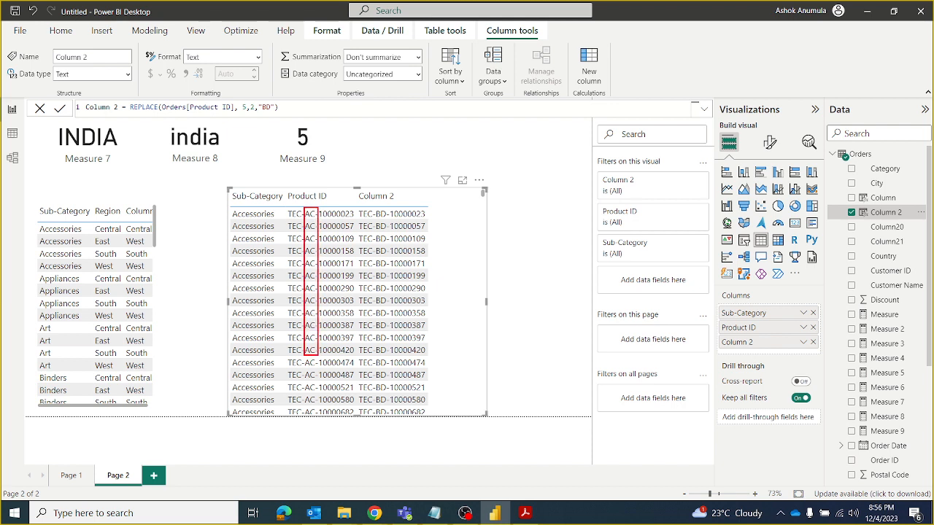
mouse_move(375, 210)
left_mouse_down()
mouse_move(390, 226)
mouse_move(390, 346)
left_mouse_up()
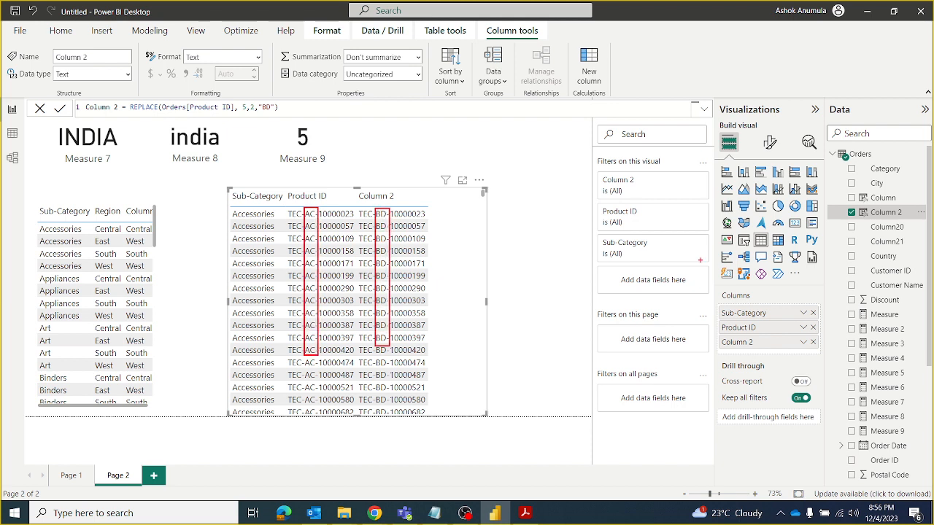
key("Escape")
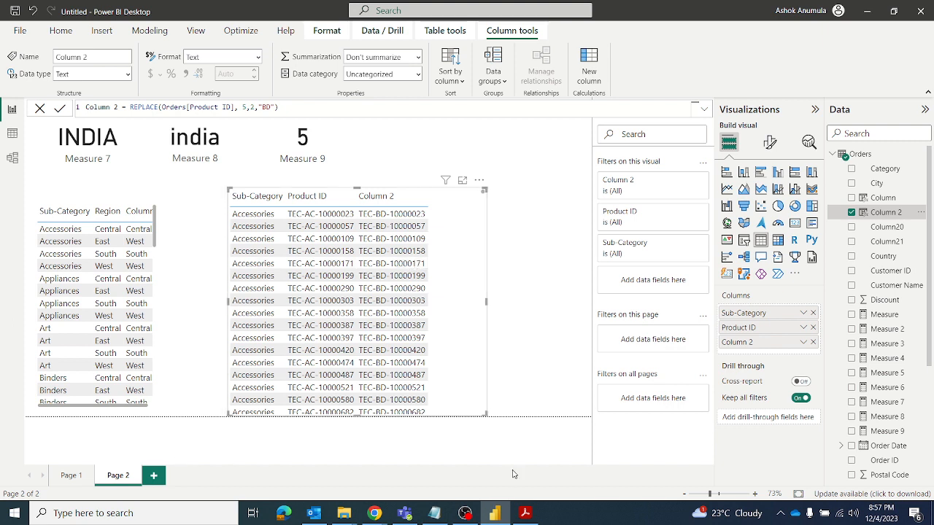
left_click(525, 513)
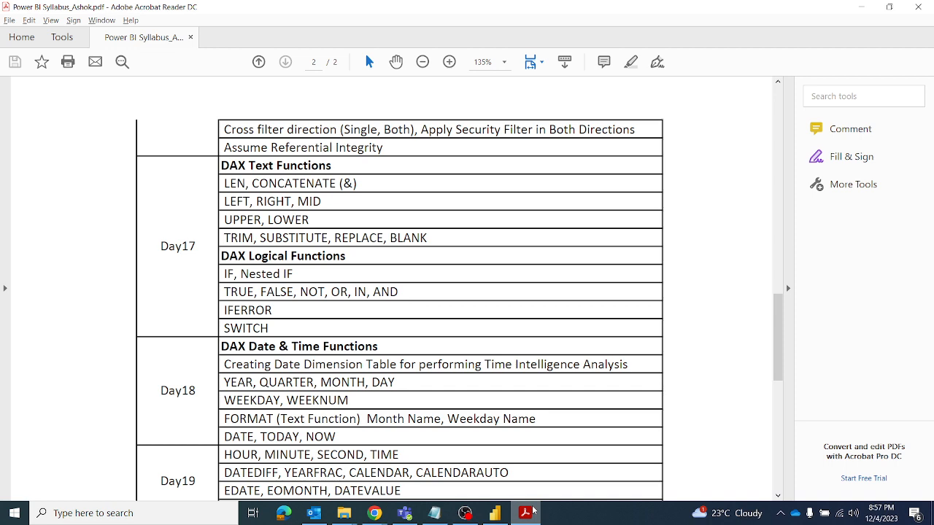
left_click(531, 511)
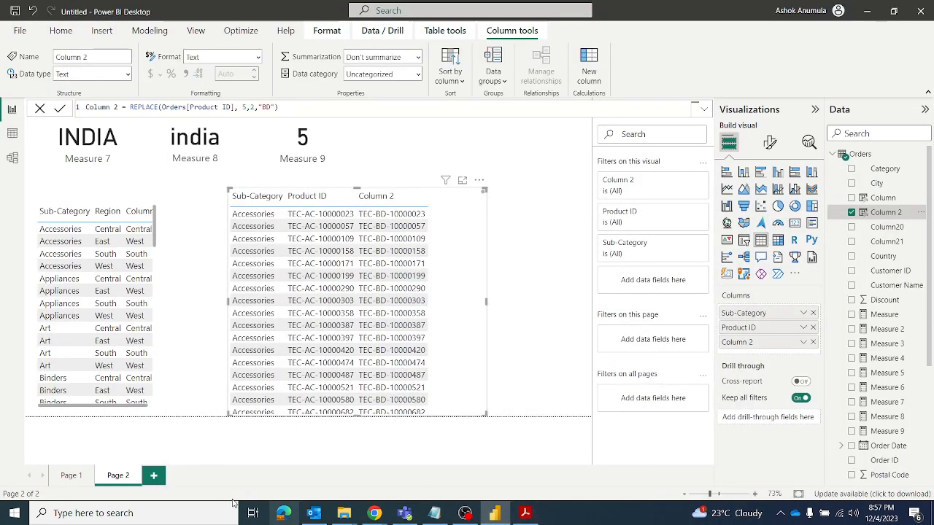
Step: Add a new report page and begin a manually entered table with its first column named Number
left_click(154, 477)
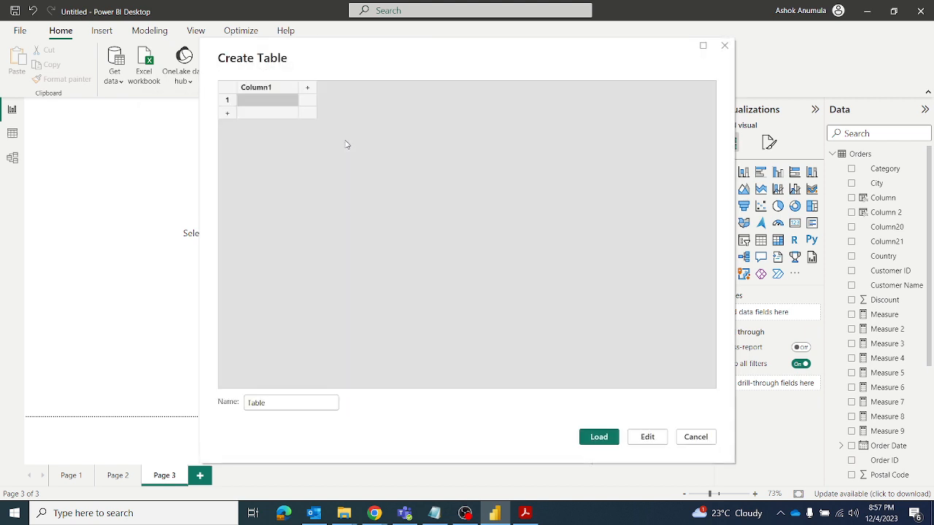
double_click(284, 91)
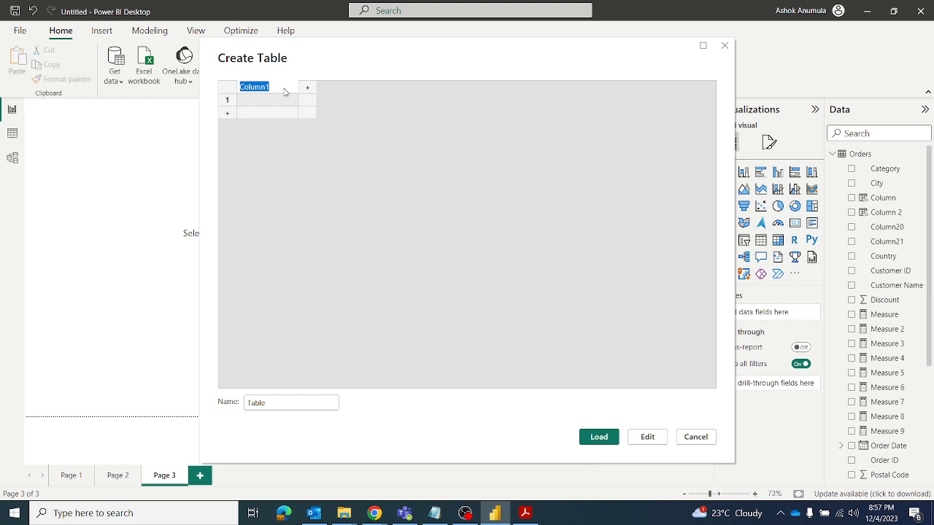
type("Numb")
type("er")
Step: Fill the Number column with the values 2, 5, 4, 7, 9 and 12, and load the table
left_click(280, 104)
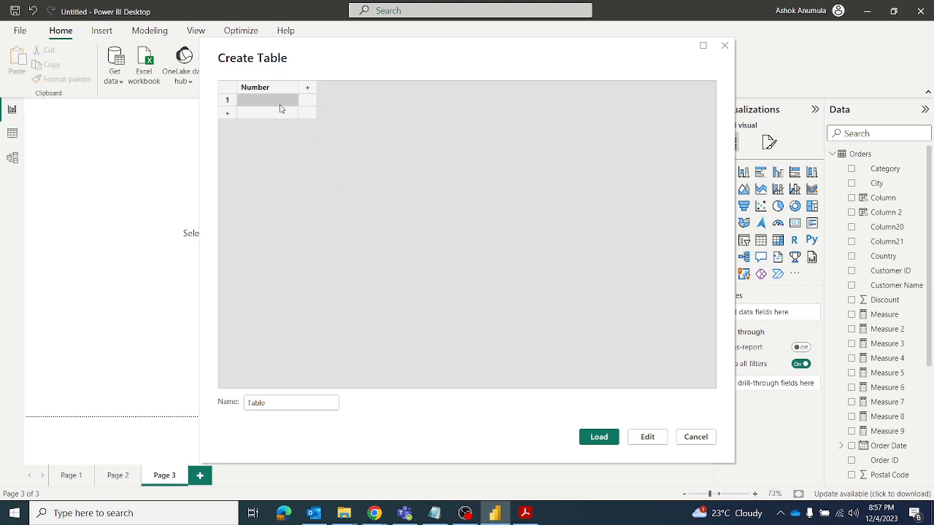
type("2")
left_click(273, 116)
type("5")
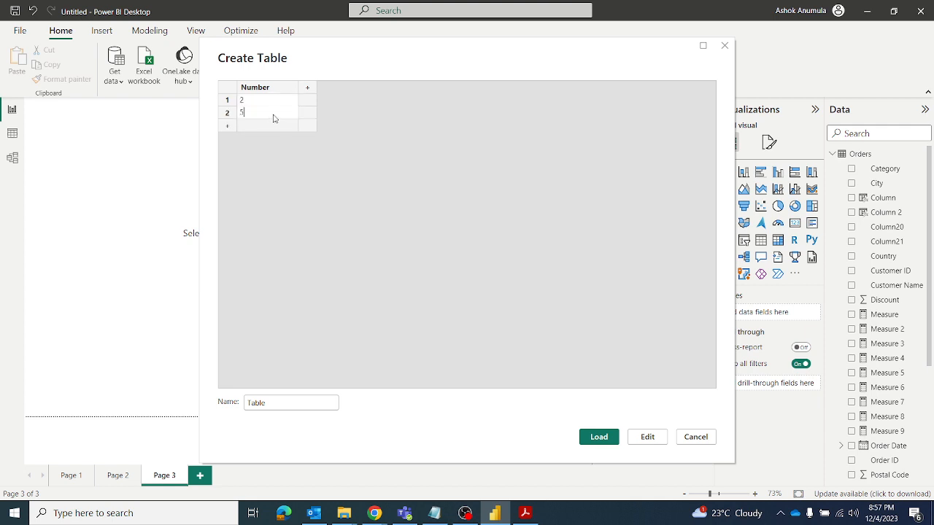
left_click(261, 130)
type("4")
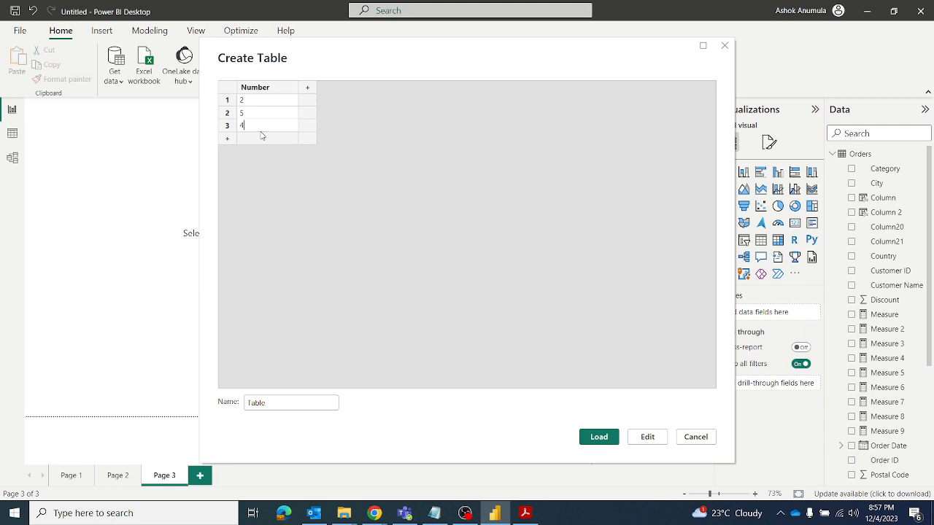
left_click(256, 138)
type("7")
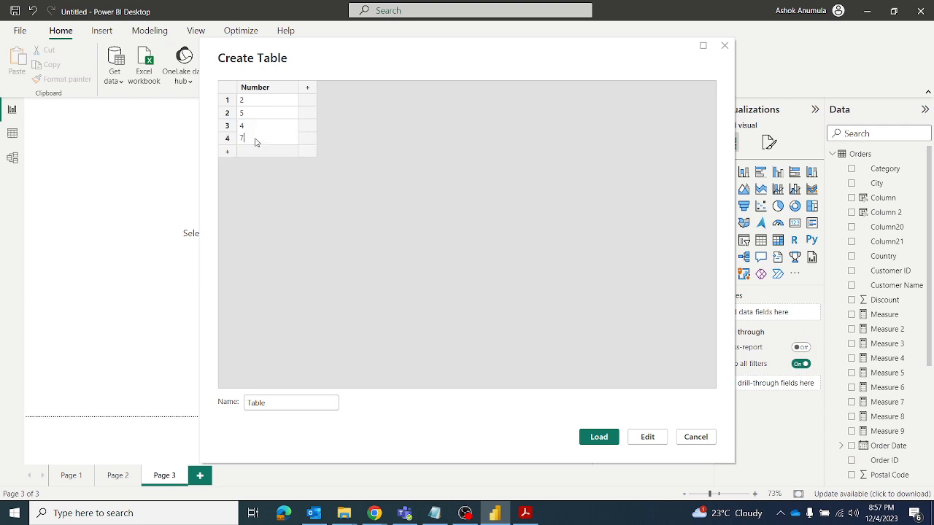
left_click(257, 152)
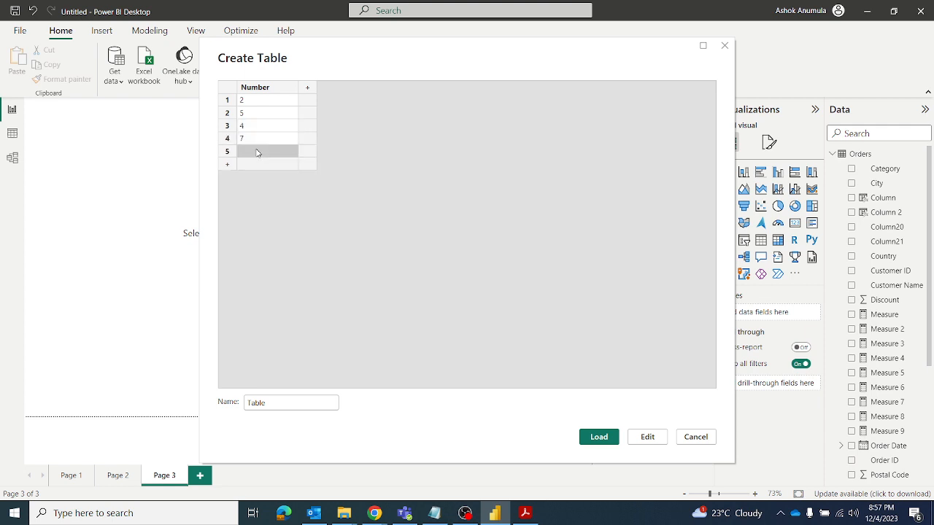
type("9")
left_click(259, 165)
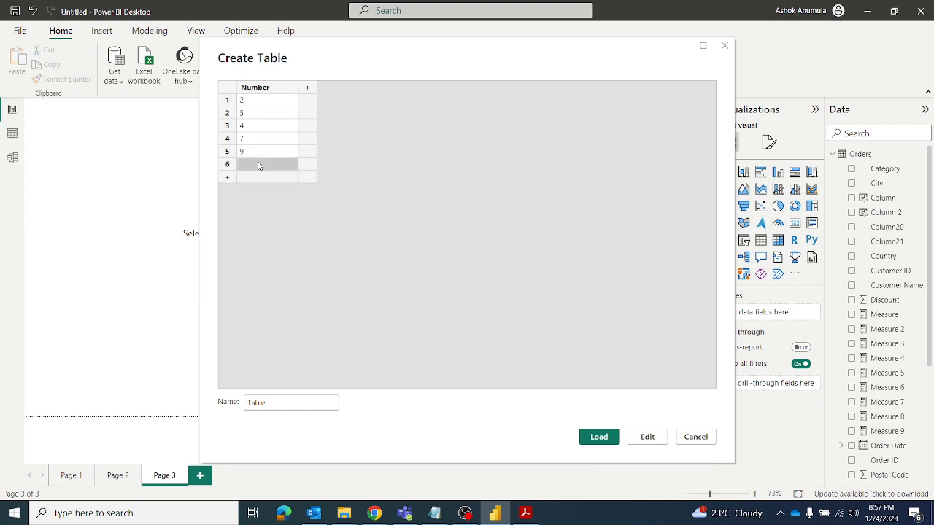
type("12")
left_click(599, 437)
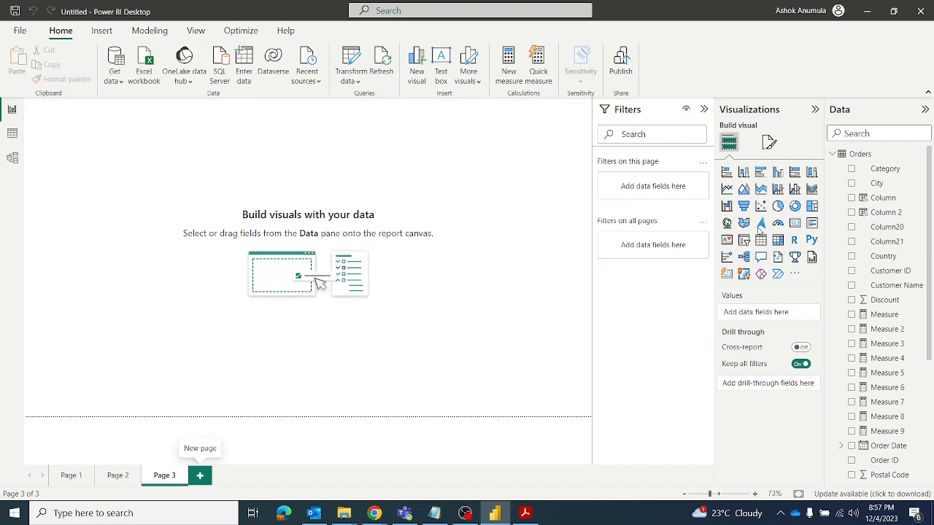
Step: Add a table visual to the new page showing the Number field from Table, set to Don't summarize
left_click(833, 155)
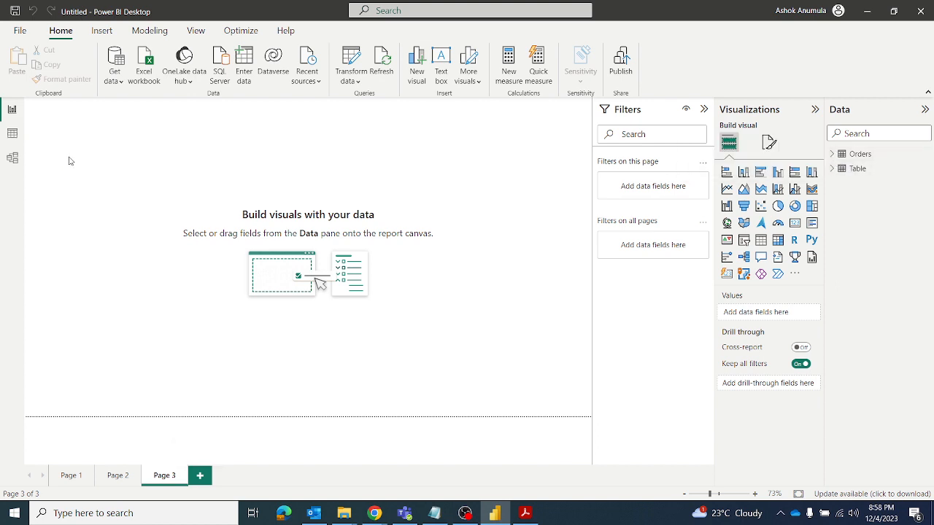
left_click(761, 240)
left_click_drag(148, 218, 215, 281)
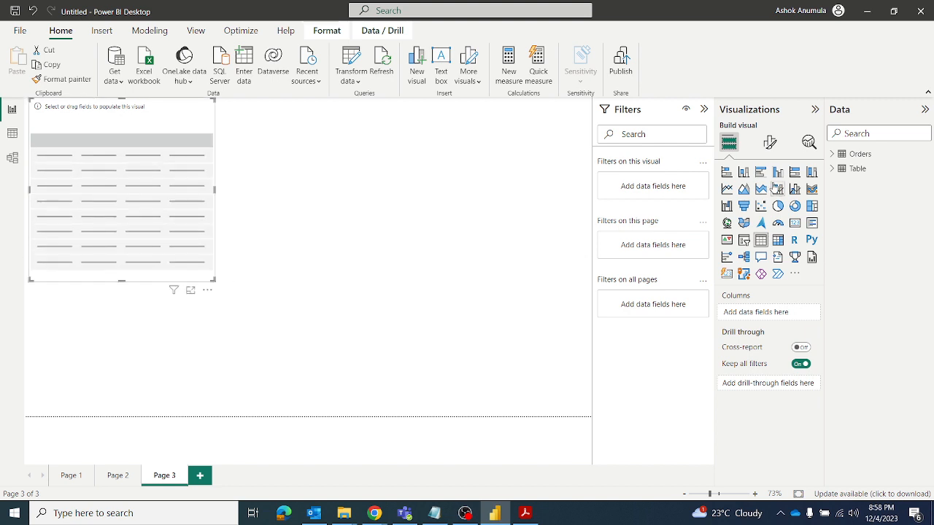
left_click(832, 169)
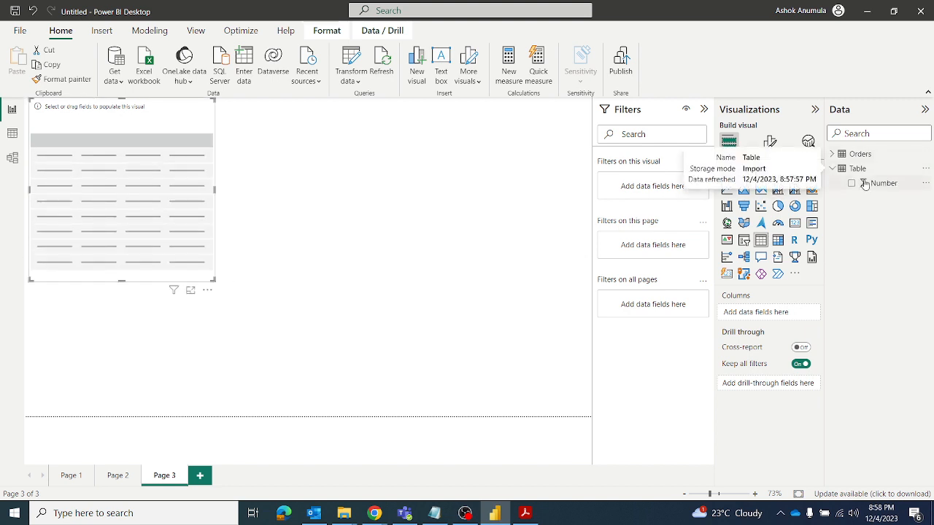
left_click_drag(879, 183, 112, 198)
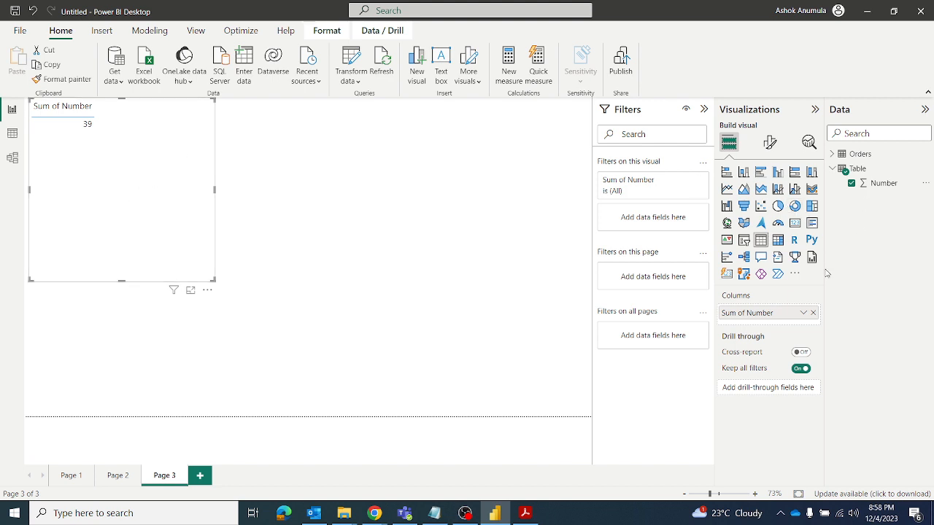
left_click(804, 314)
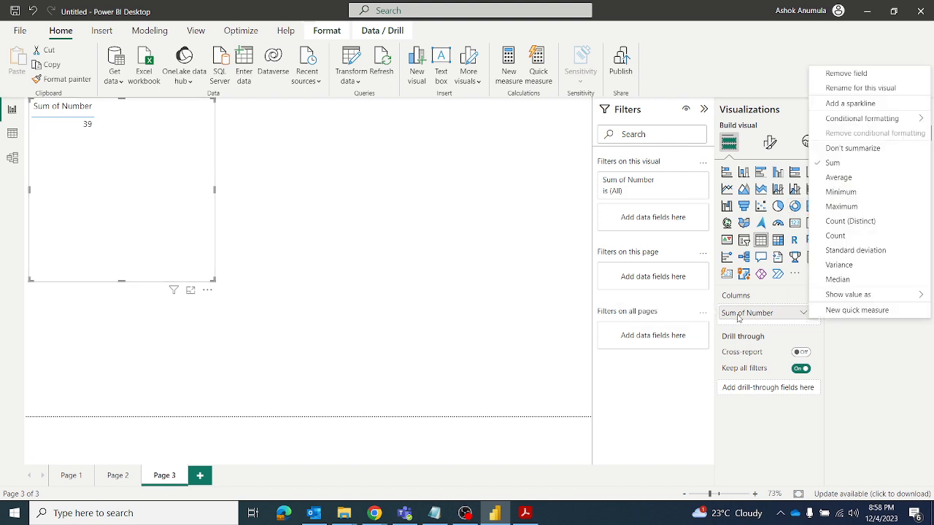
left_click(868, 146)
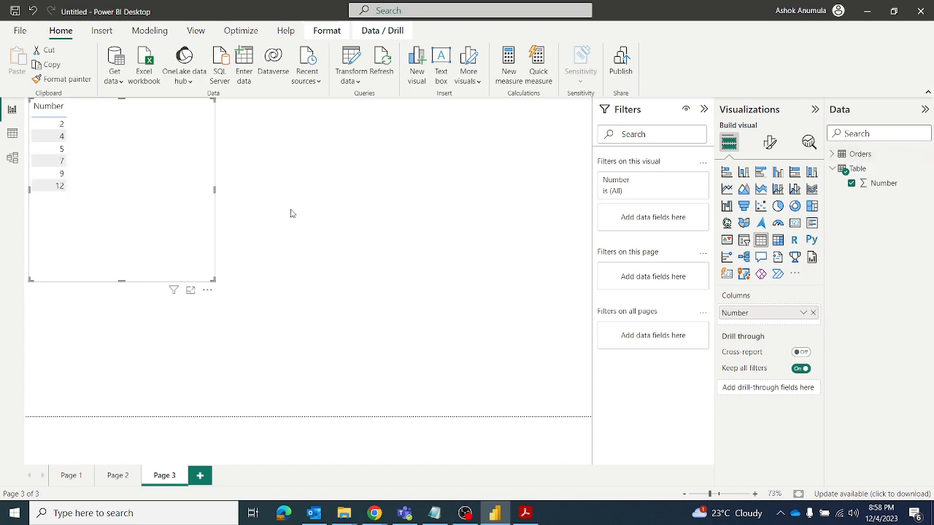
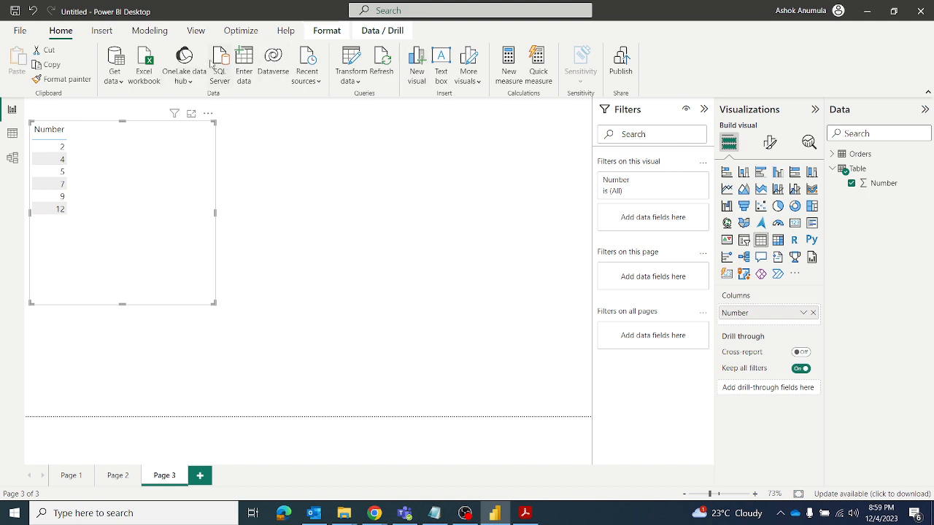
left_click(150, 31)
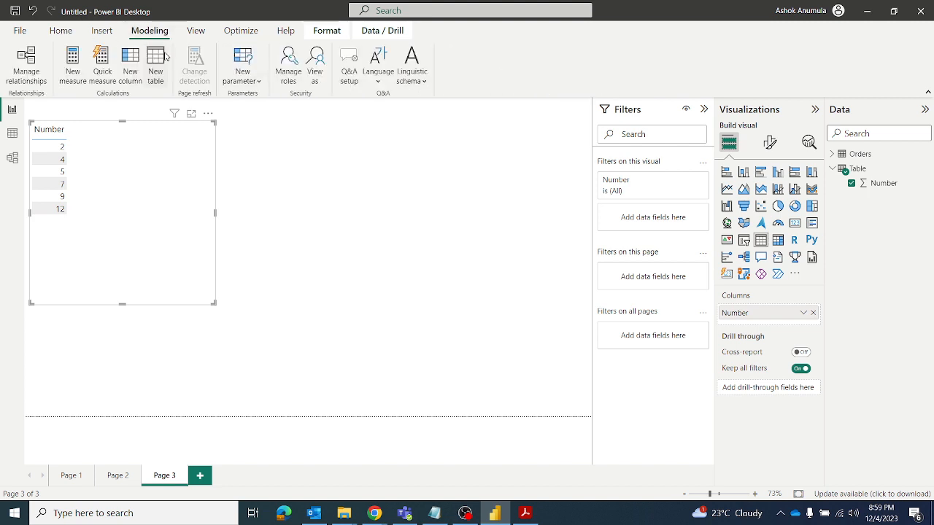
left_click(135, 60)
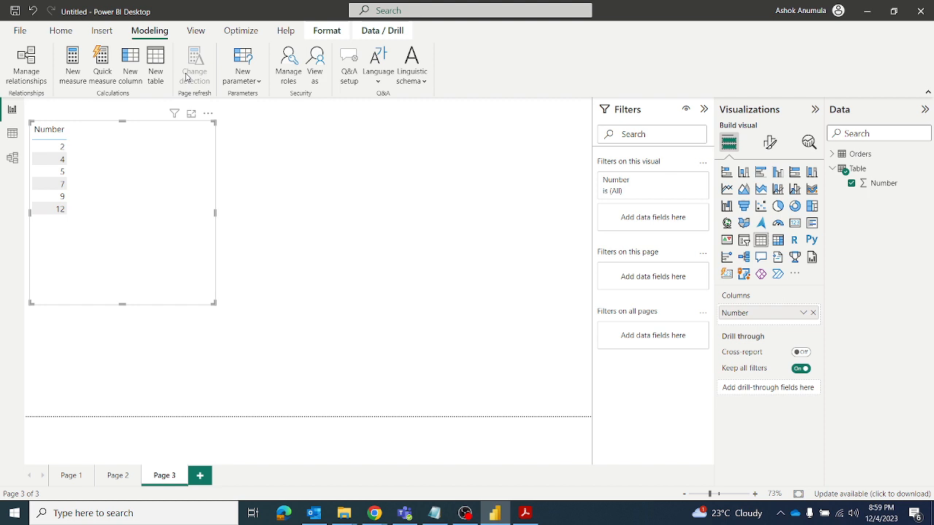
left_click(202, 107)
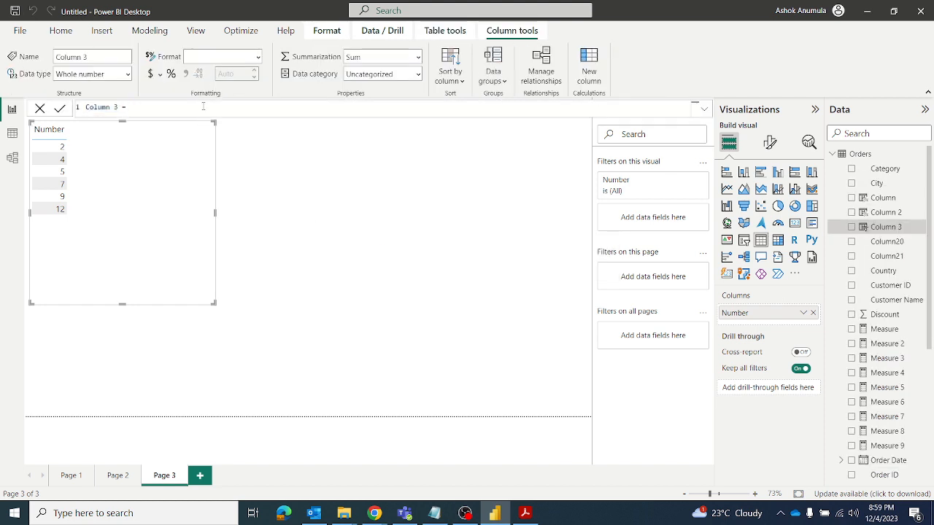
type("IF(")
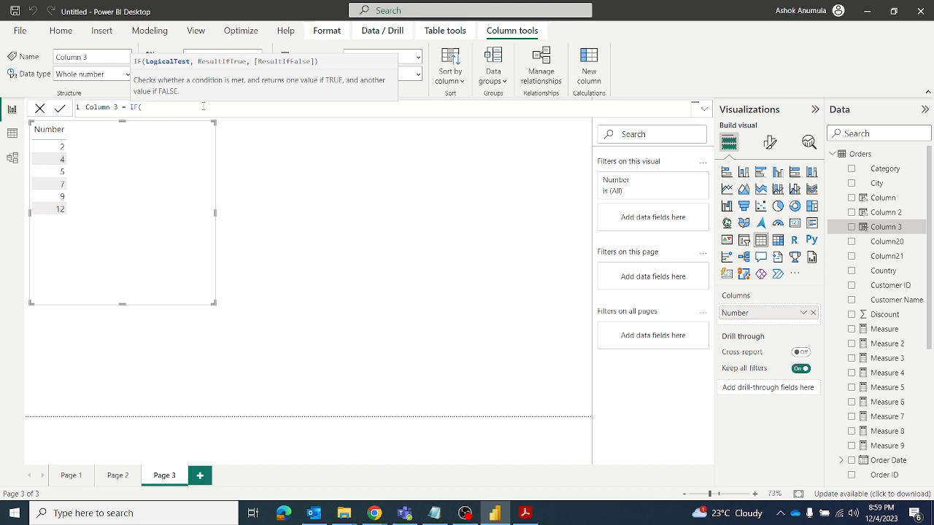
type("nub")
key("BackSpace")
type("m")
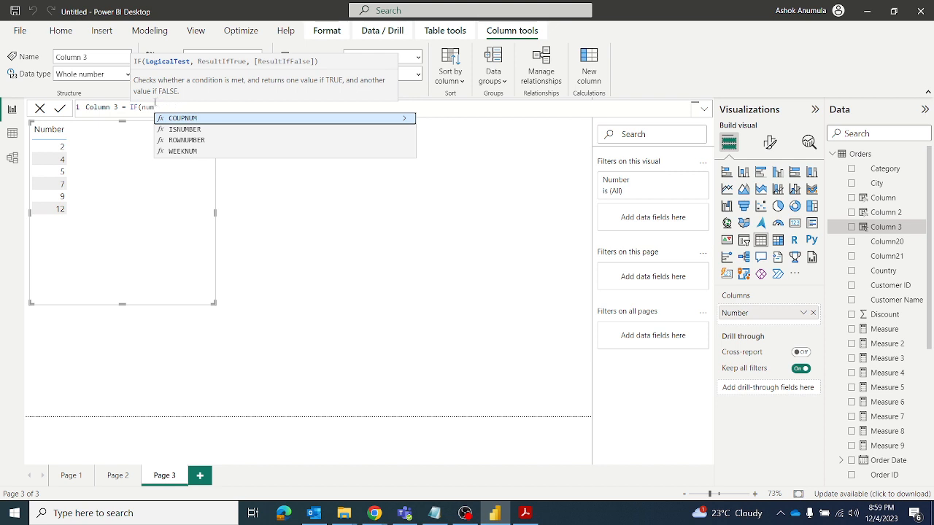
left_click(143, 105)
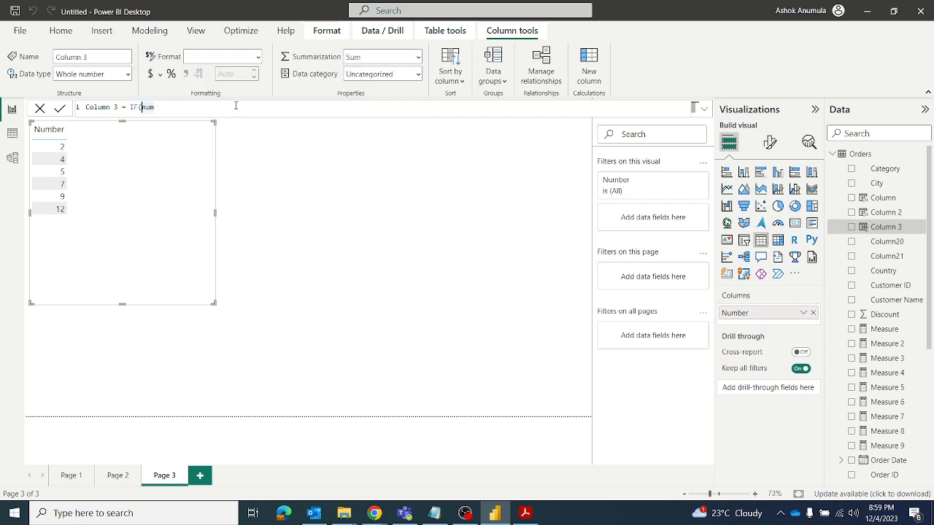
key("Delete")
key("Delete")
key("Delete")
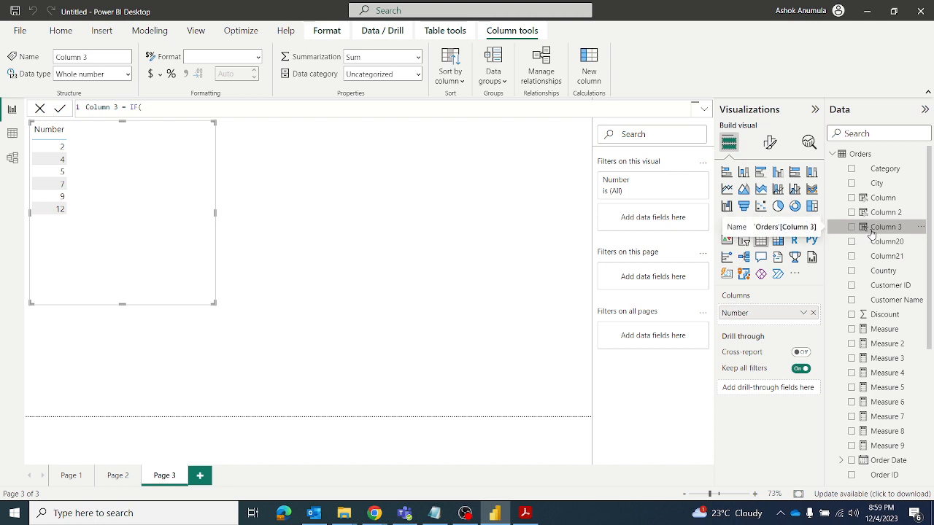
left_click(39, 108)
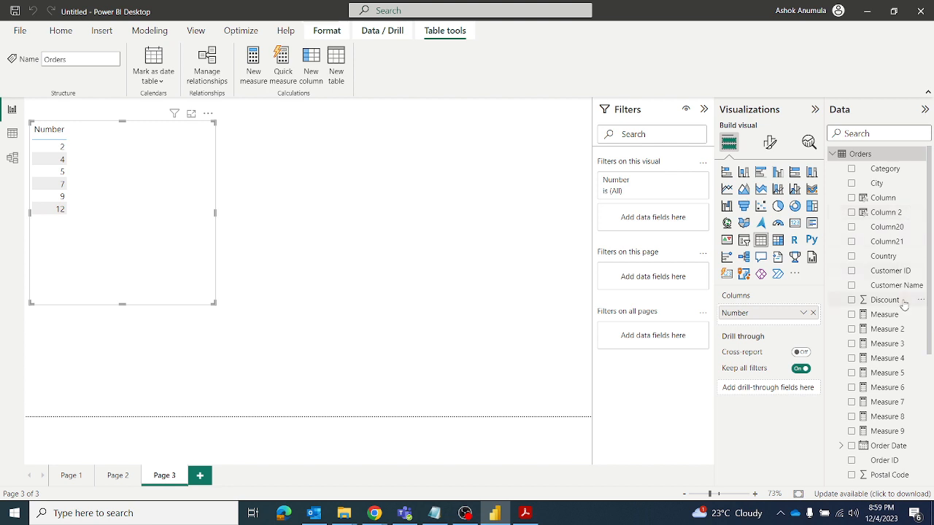
Step: Add a calculated column to Table and begin its formula with IF and the 'Table'[Number] reference
left_click(858, 154)
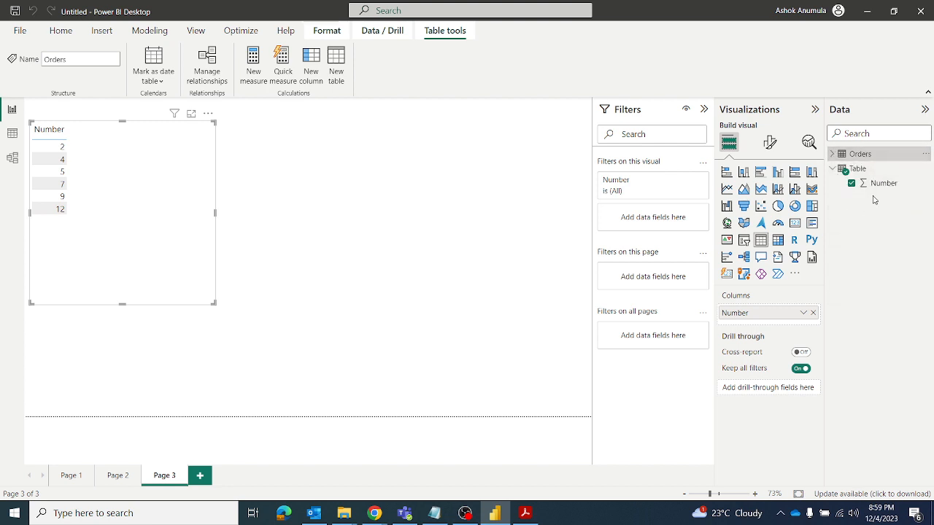
left_click(857, 169)
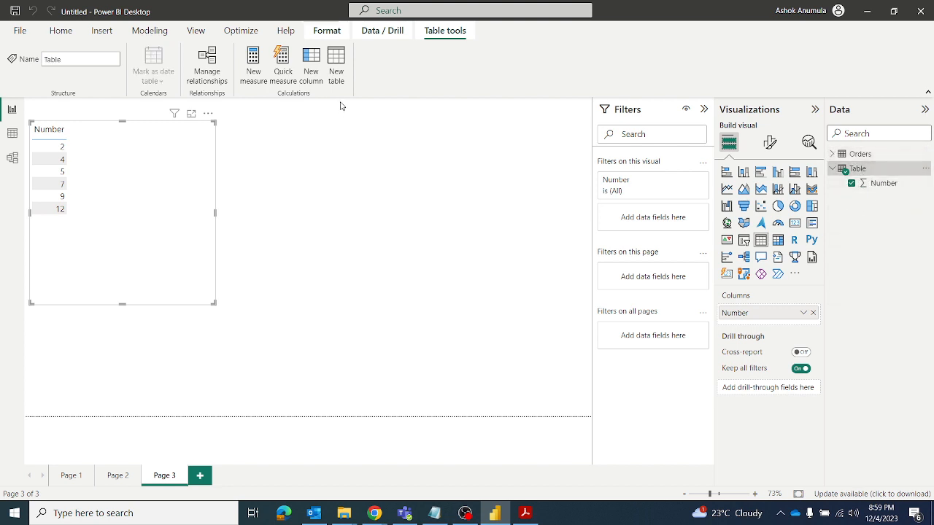
left_click(316, 57)
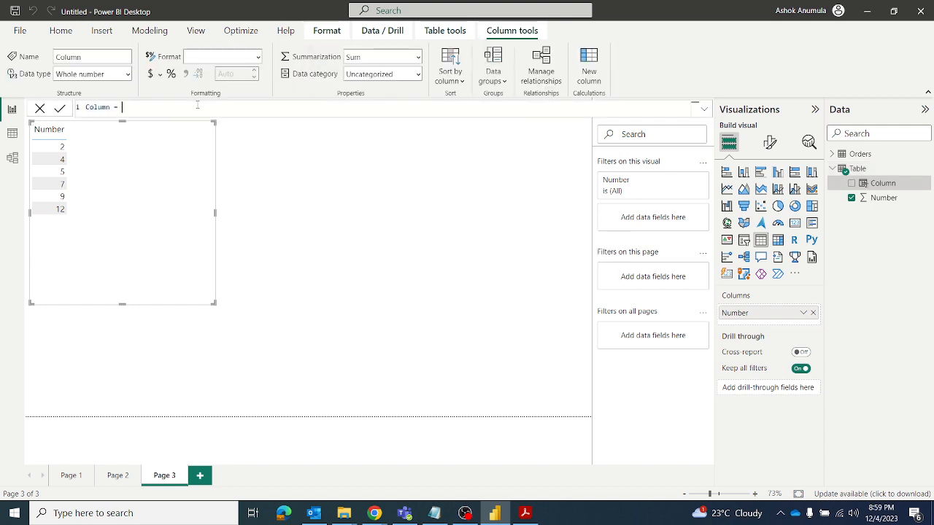
type("IF(")
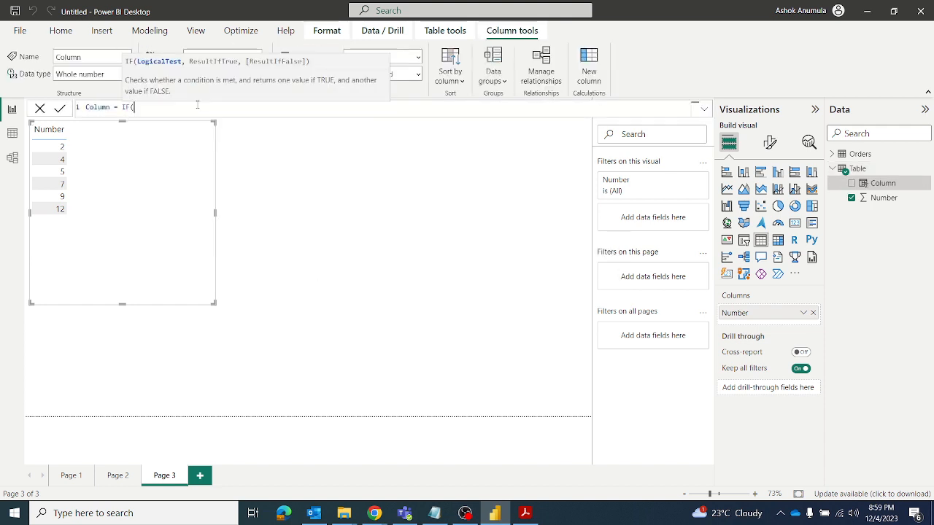
type("num")
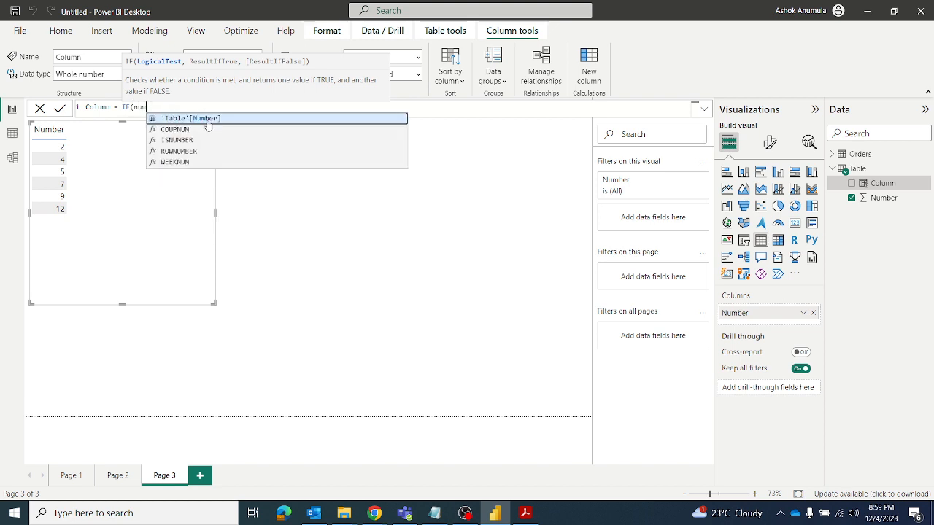
left_click(206, 120)
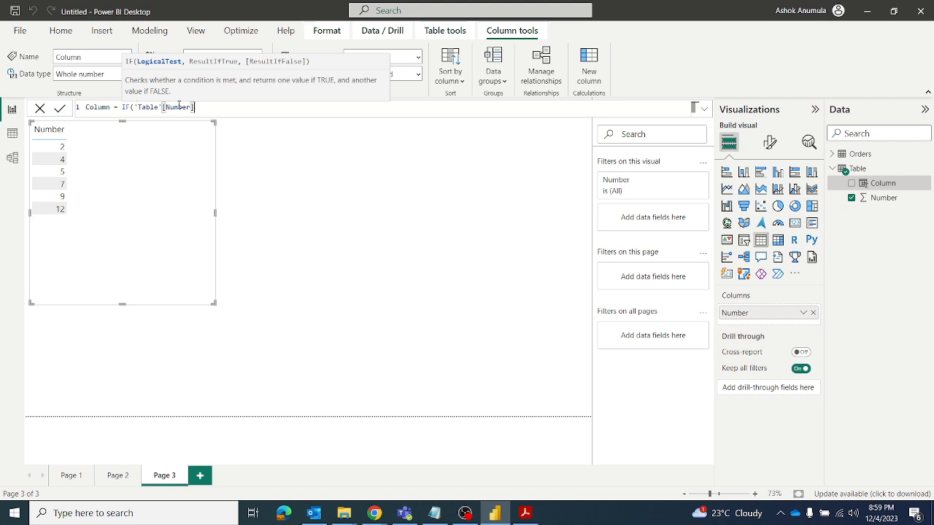
Step: Wrap the Number reference in MOD with divisor 2 and compare it with 0 as the IF condition
left_click(135, 108)
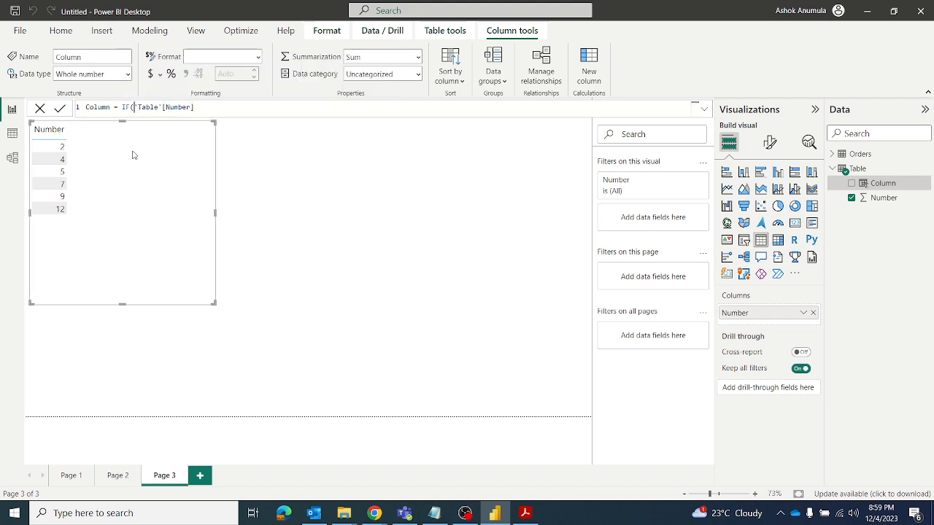
type("MOD(")
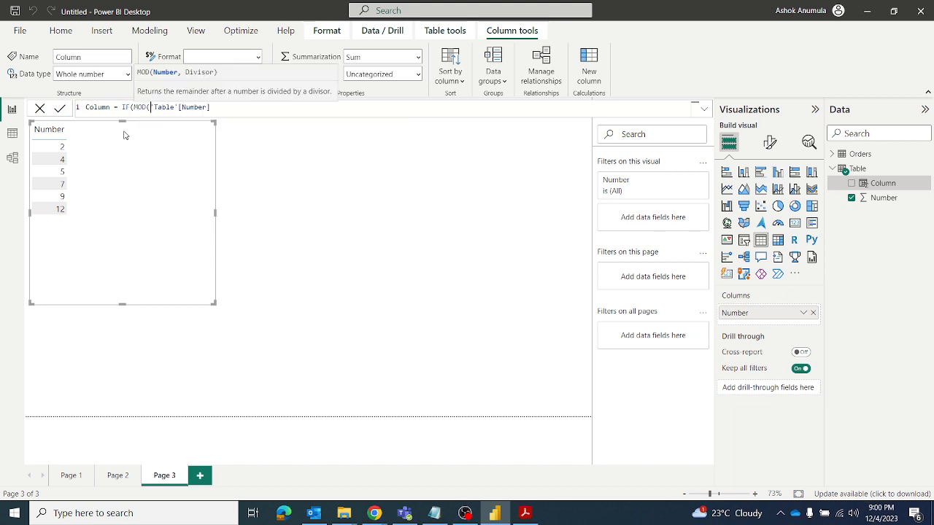
left_click(231, 107)
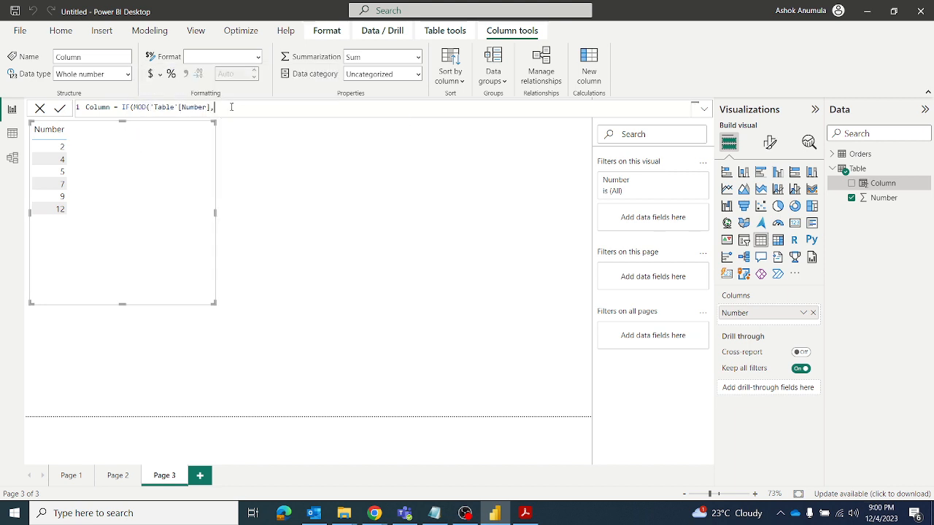
type(",2")
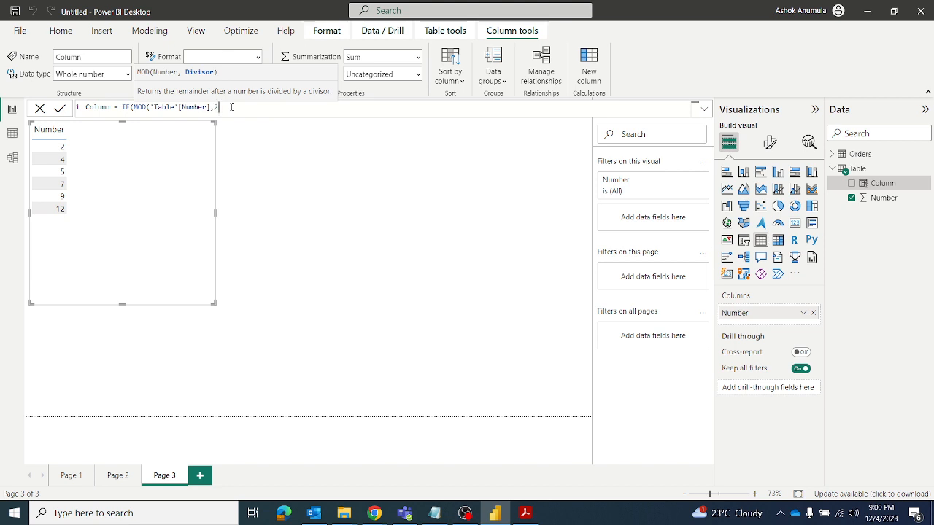
type(")")
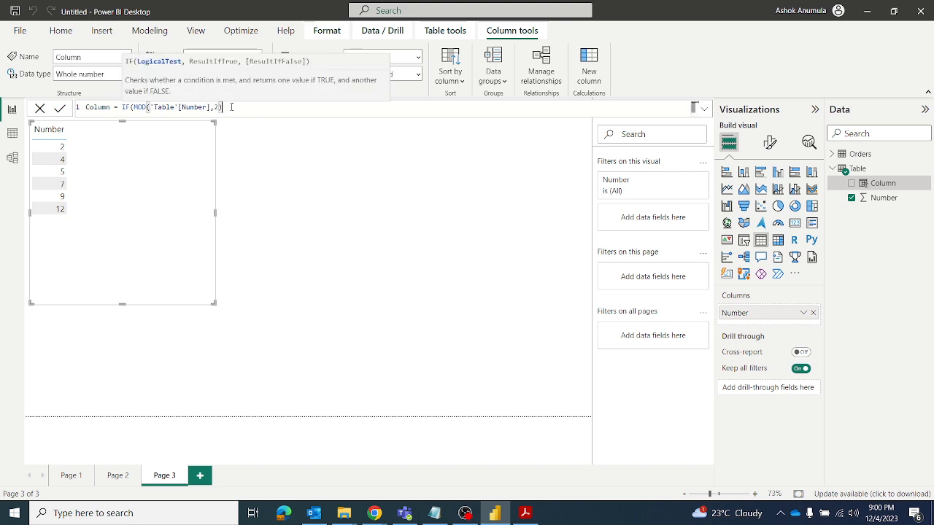
type(" =0, ")
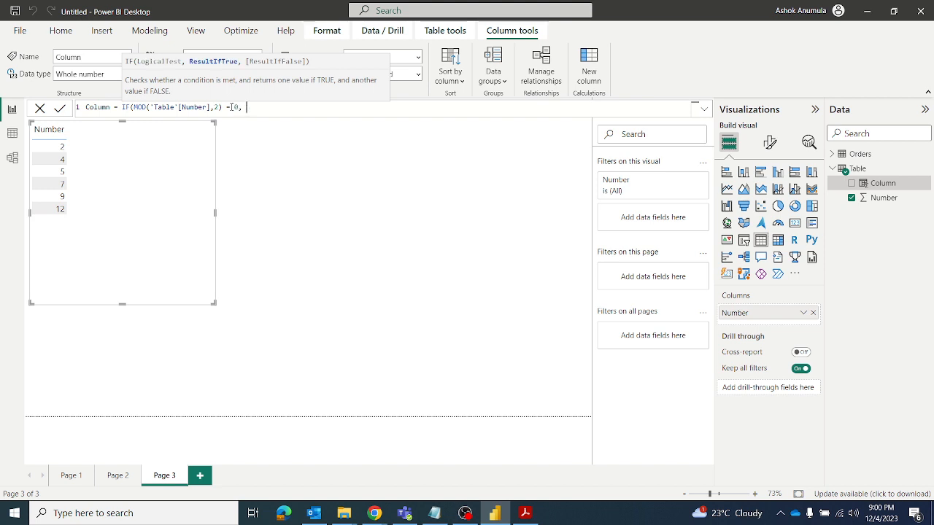
Step: Complete the IF formula with "EVEN" as the true result and BLANK() as the false result
type("\"EVEN\",")
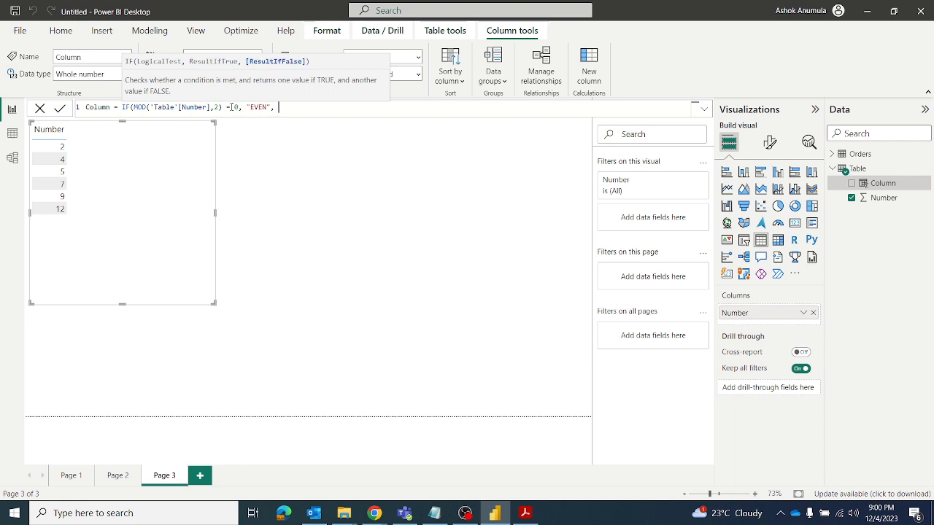
type(" baln")
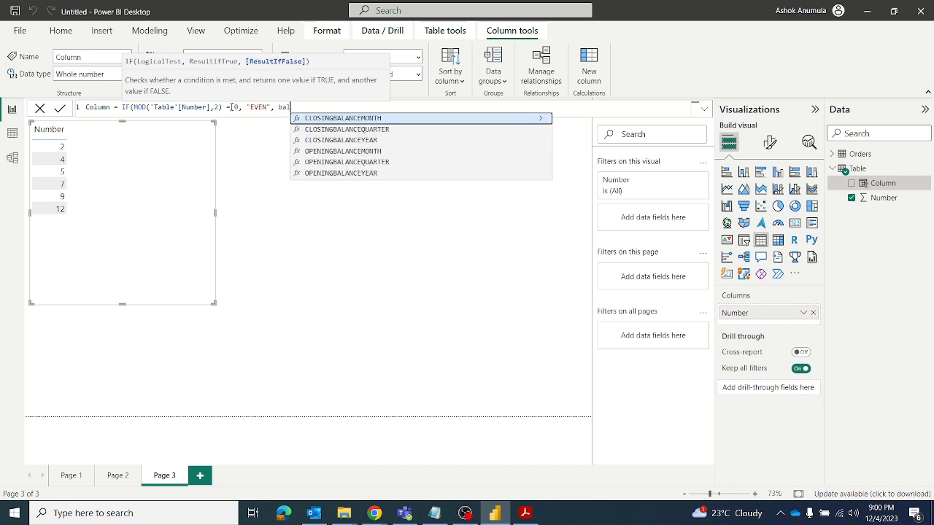
key("BackSpace")
key("BackSpace")
key("BackSpace")
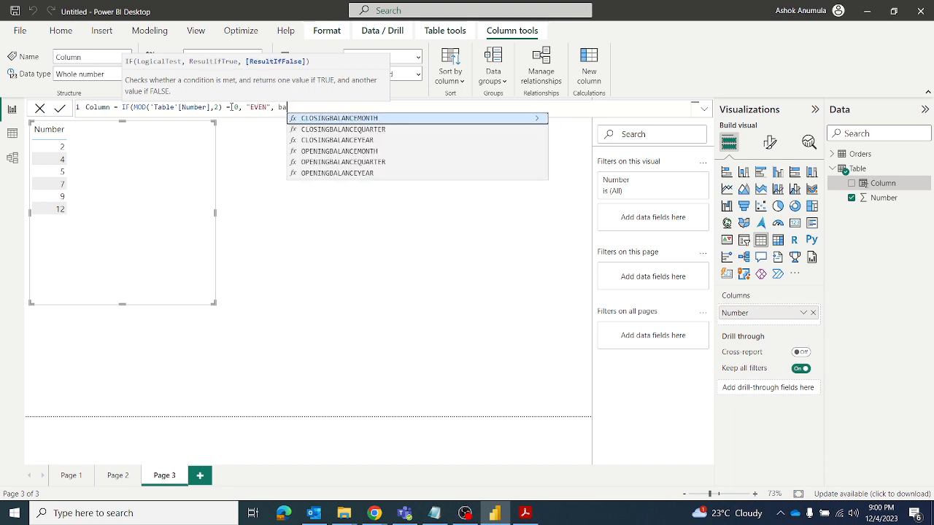
type("lank")
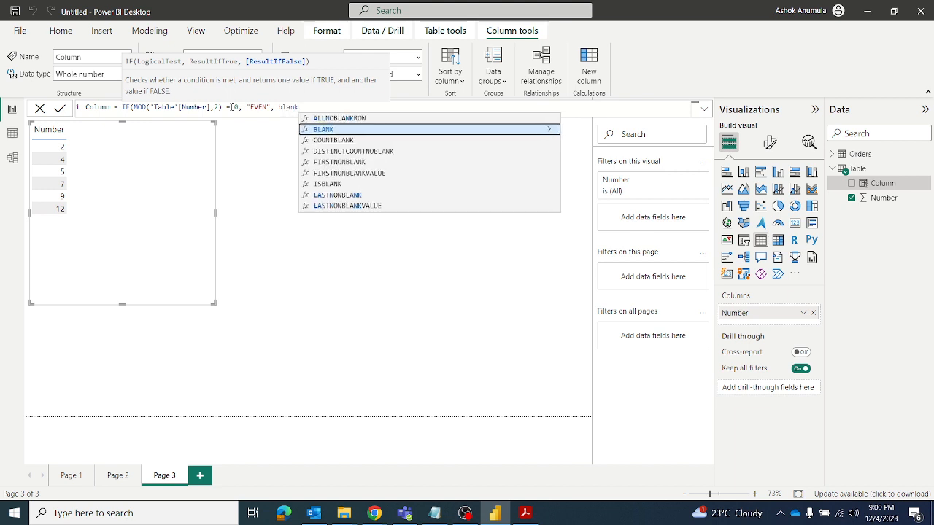
key("Tab")
type(")")
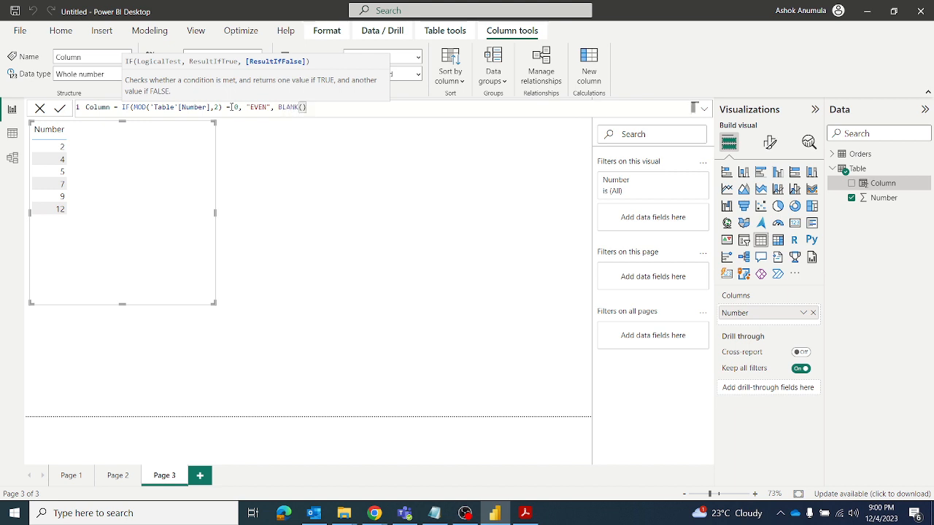
type(")")
left_click(231, 107)
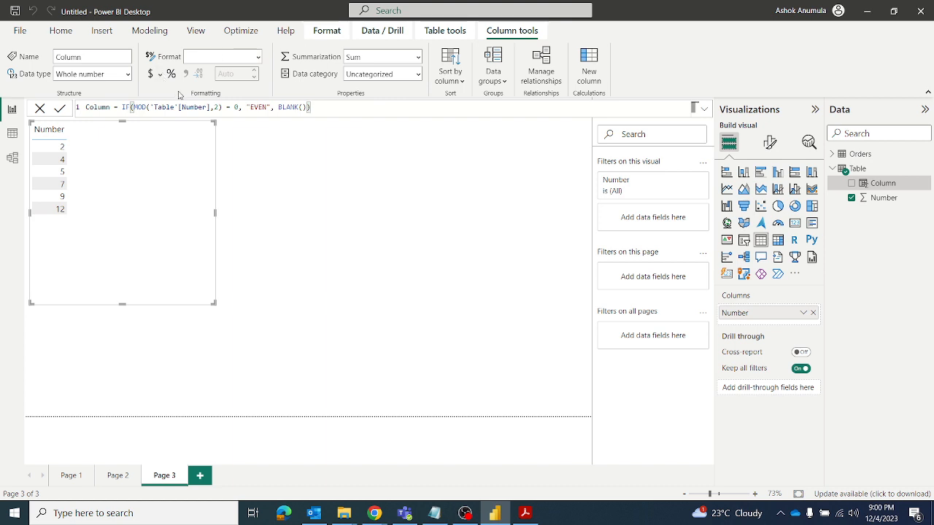
Step: Review the formula's parts: the MOD condition equal to 0, the "EVEN" result and the BLANK() alternative
left_click_drag(132, 108, 238, 107)
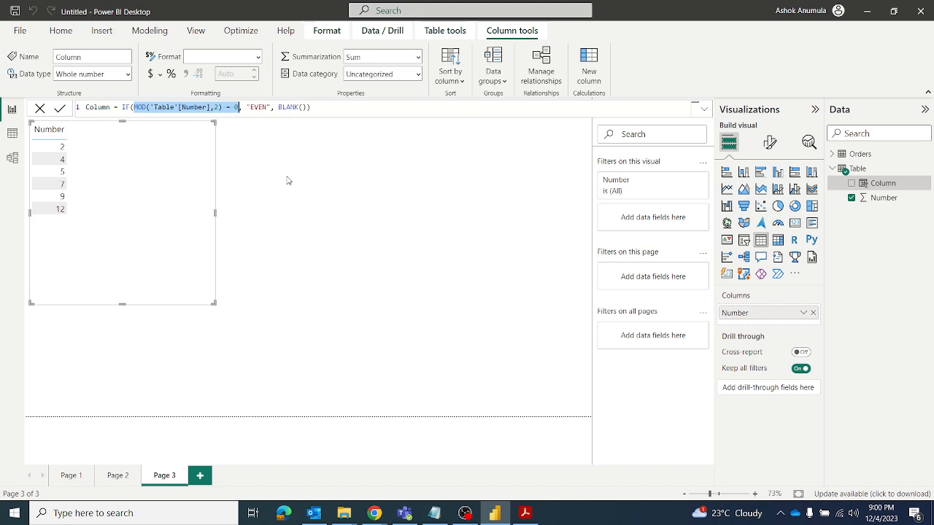
left_click(223, 108)
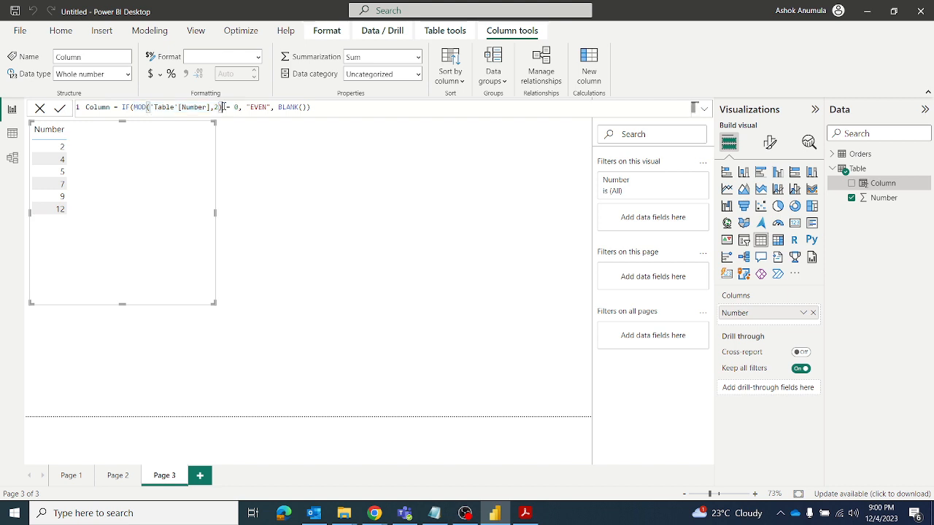
left_click_drag(223, 108, 132, 107)
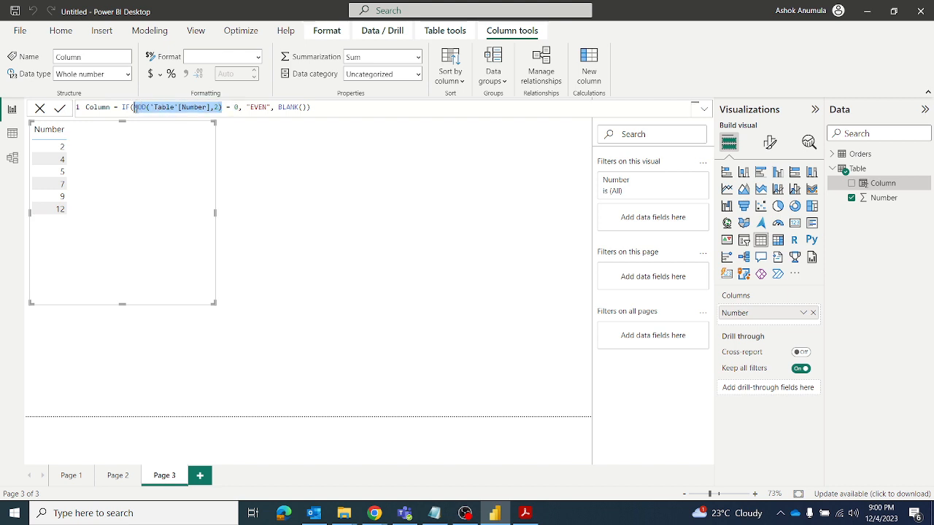
left_click(239, 107)
left_click_drag(246, 108, 309, 107)
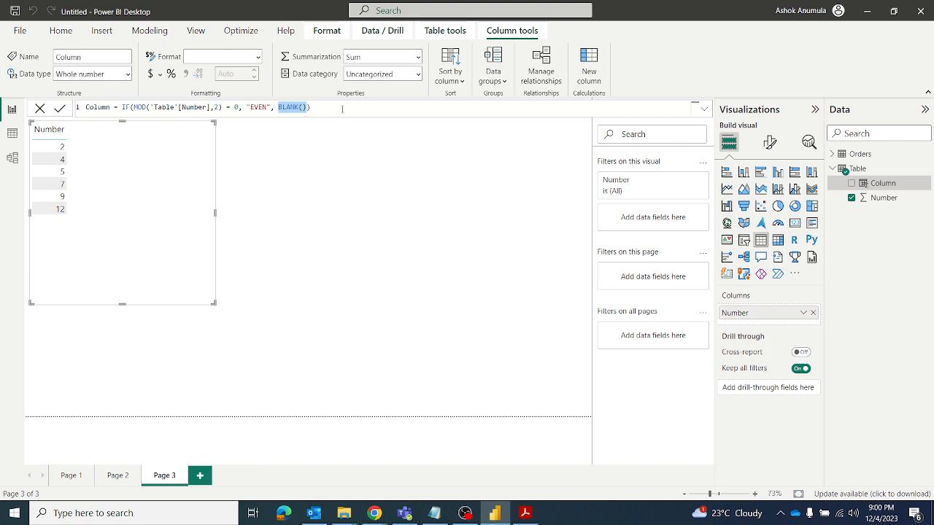
left_click(316, 110)
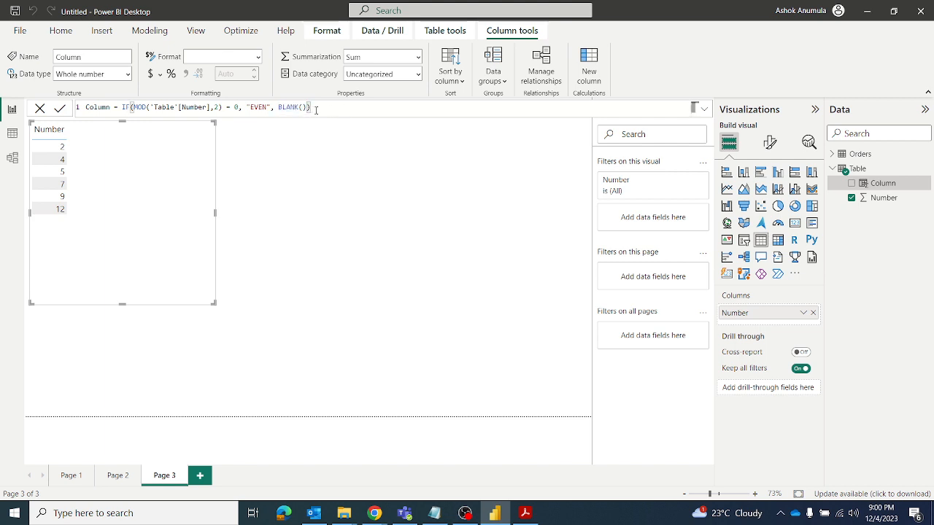
left_click_drag(133, 107, 308, 107)
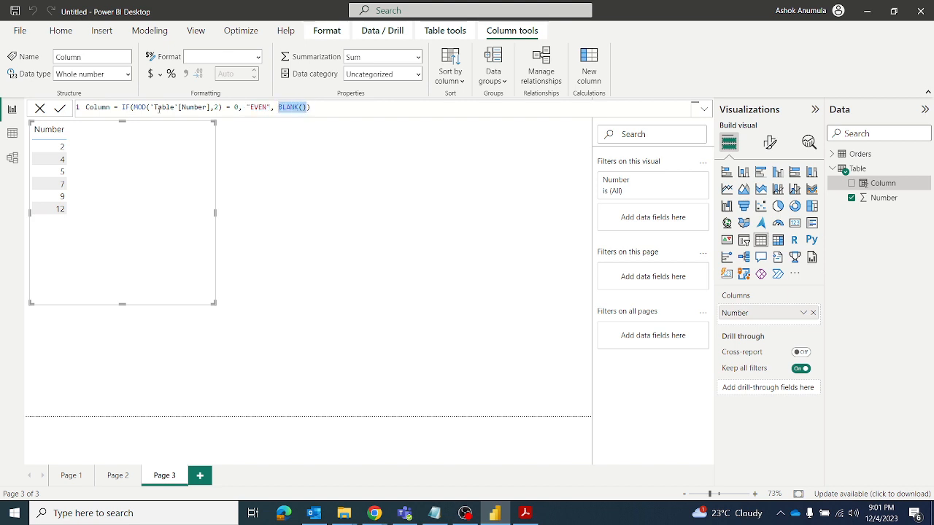
left_click_drag(133, 107, 310, 107)
Step: Commit the calculated column, add it to the table visual beside Number, and mark the rows for 5, 7 and 9
left_click(61, 110)
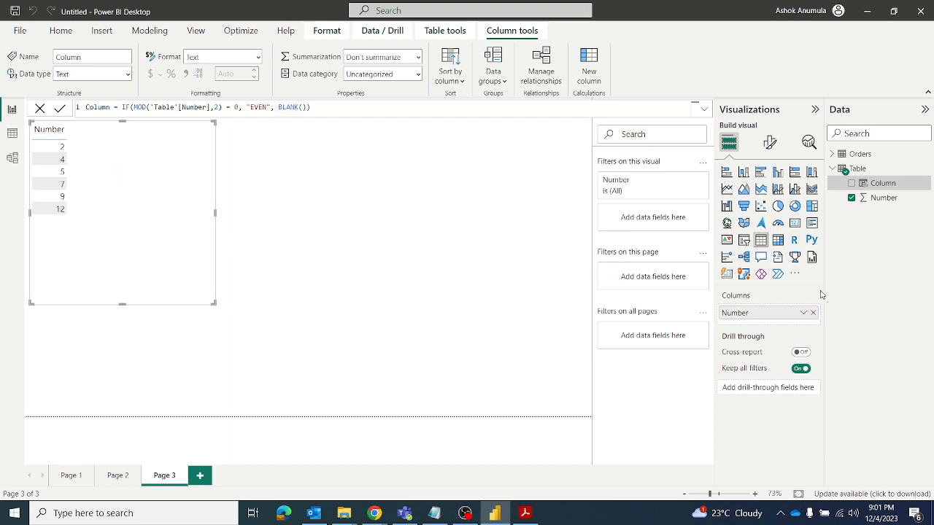
left_click_drag(888, 184, 150, 240)
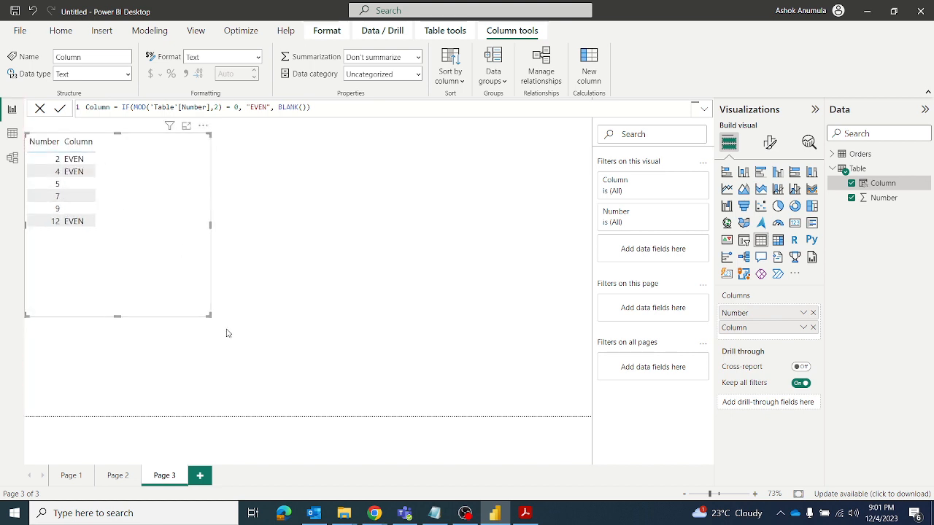
left_click_drag(39, 178, 99, 213)
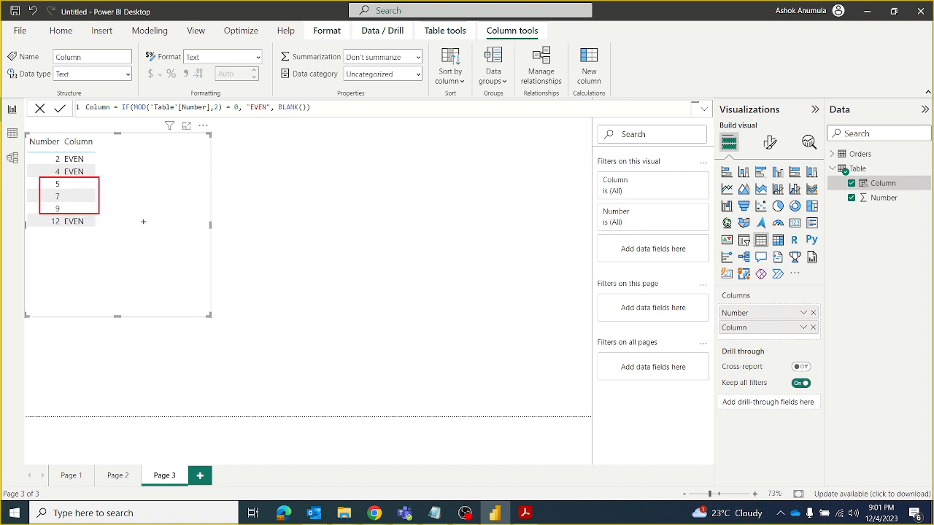
Step: Clear the on-screen marking, switch to the Power BI syllabus PDF in Acrobat Reader, and select Day17's DAX Text Functions section from its heading through BLANK
key("Escape")
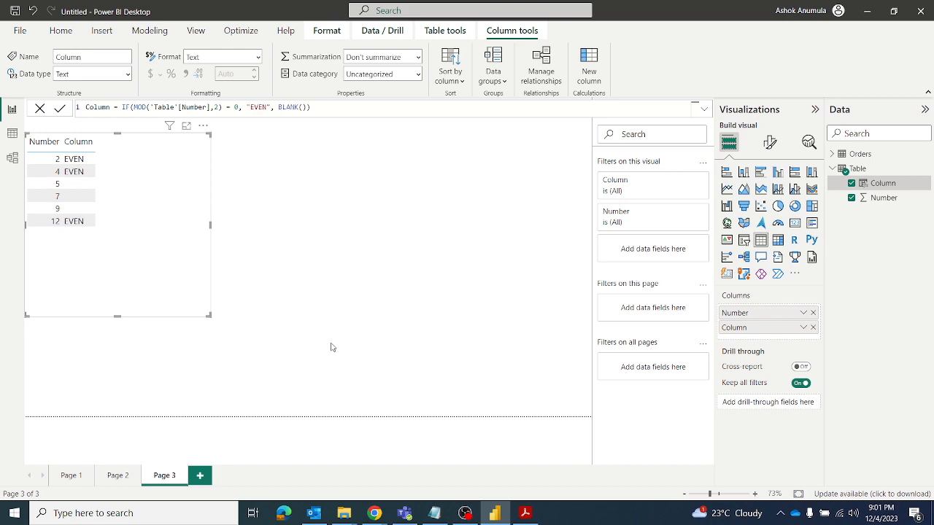
left_click(525, 513)
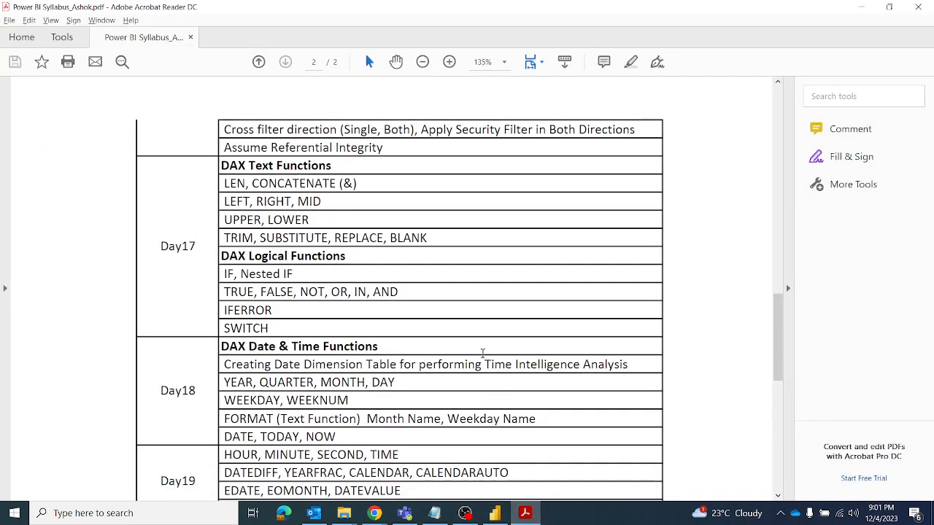
left_click_drag(220, 165, 431, 229)
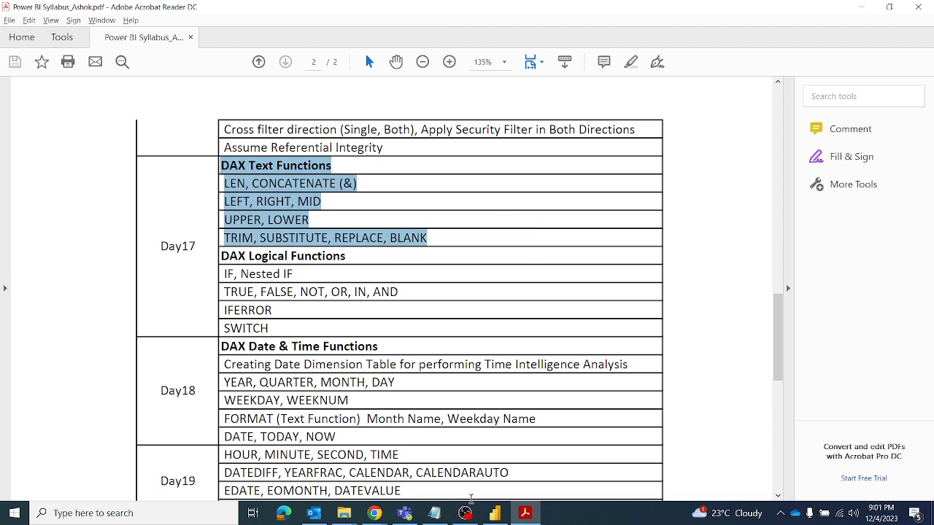
Step: Switch to the Zoom meeting in Chrome and dismiss the free-meeting time limit notice
left_click(374, 513)
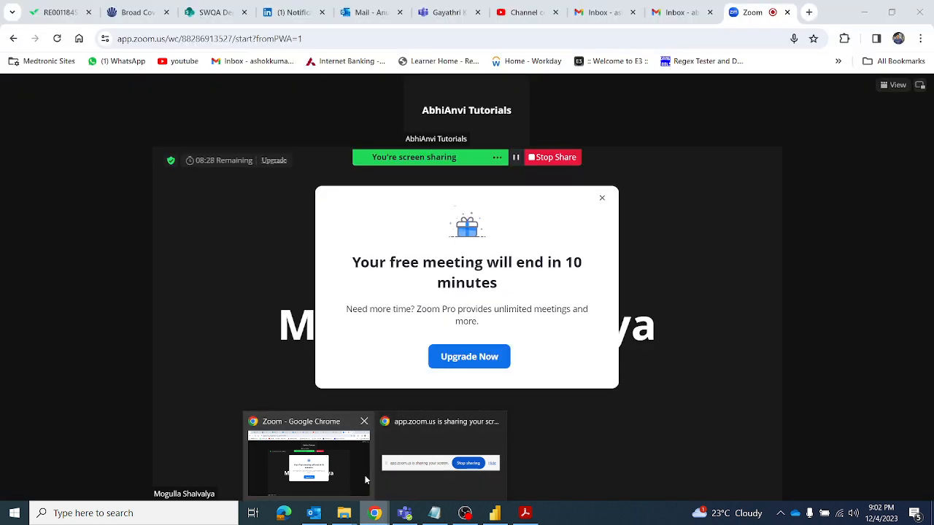
left_click(366, 479)
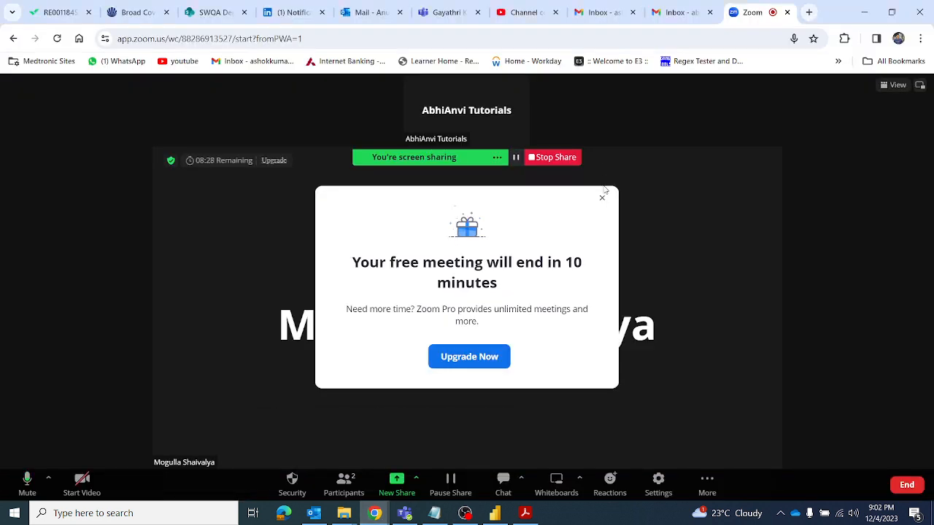
left_click(602, 198)
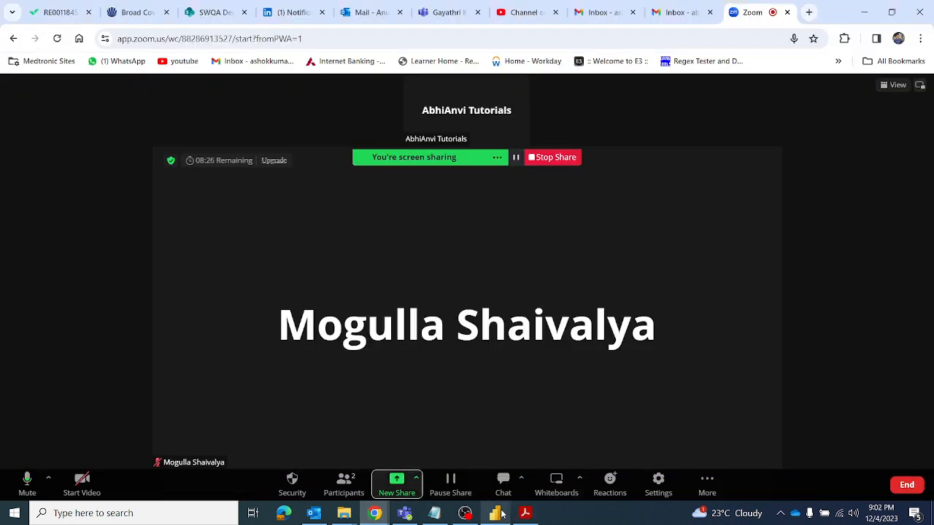
Step: Look at the Page 3 table in Power BI Desktop again and return to the Zoom meeting in Chrome
left_click(494, 514)
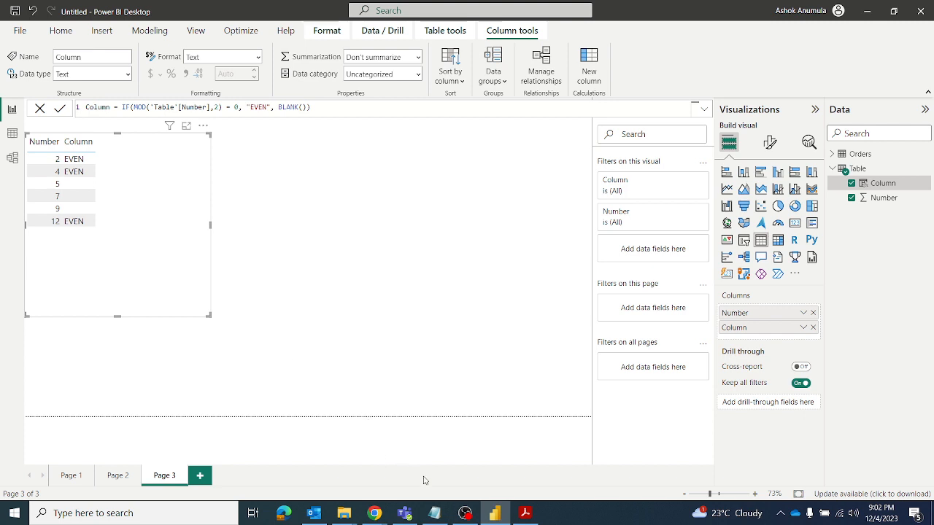
mouse_move(385, 515)
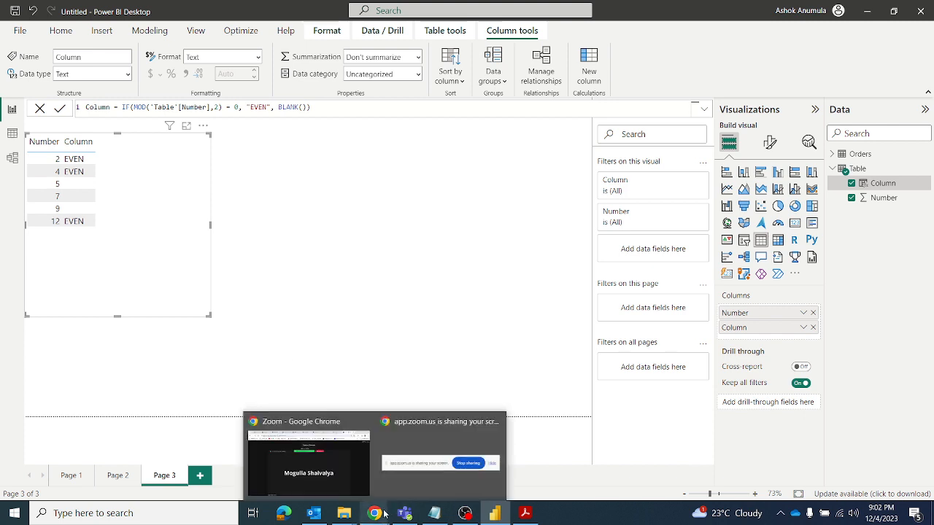
left_click(355, 491)
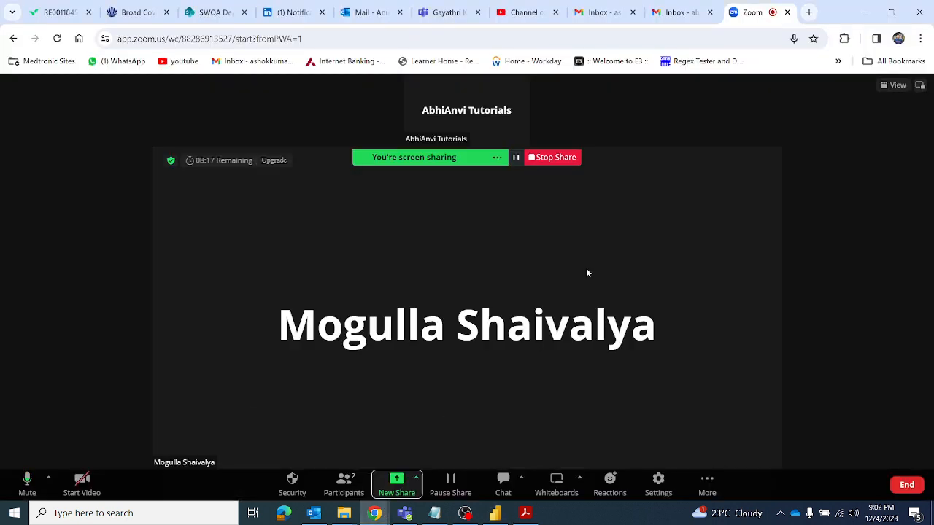